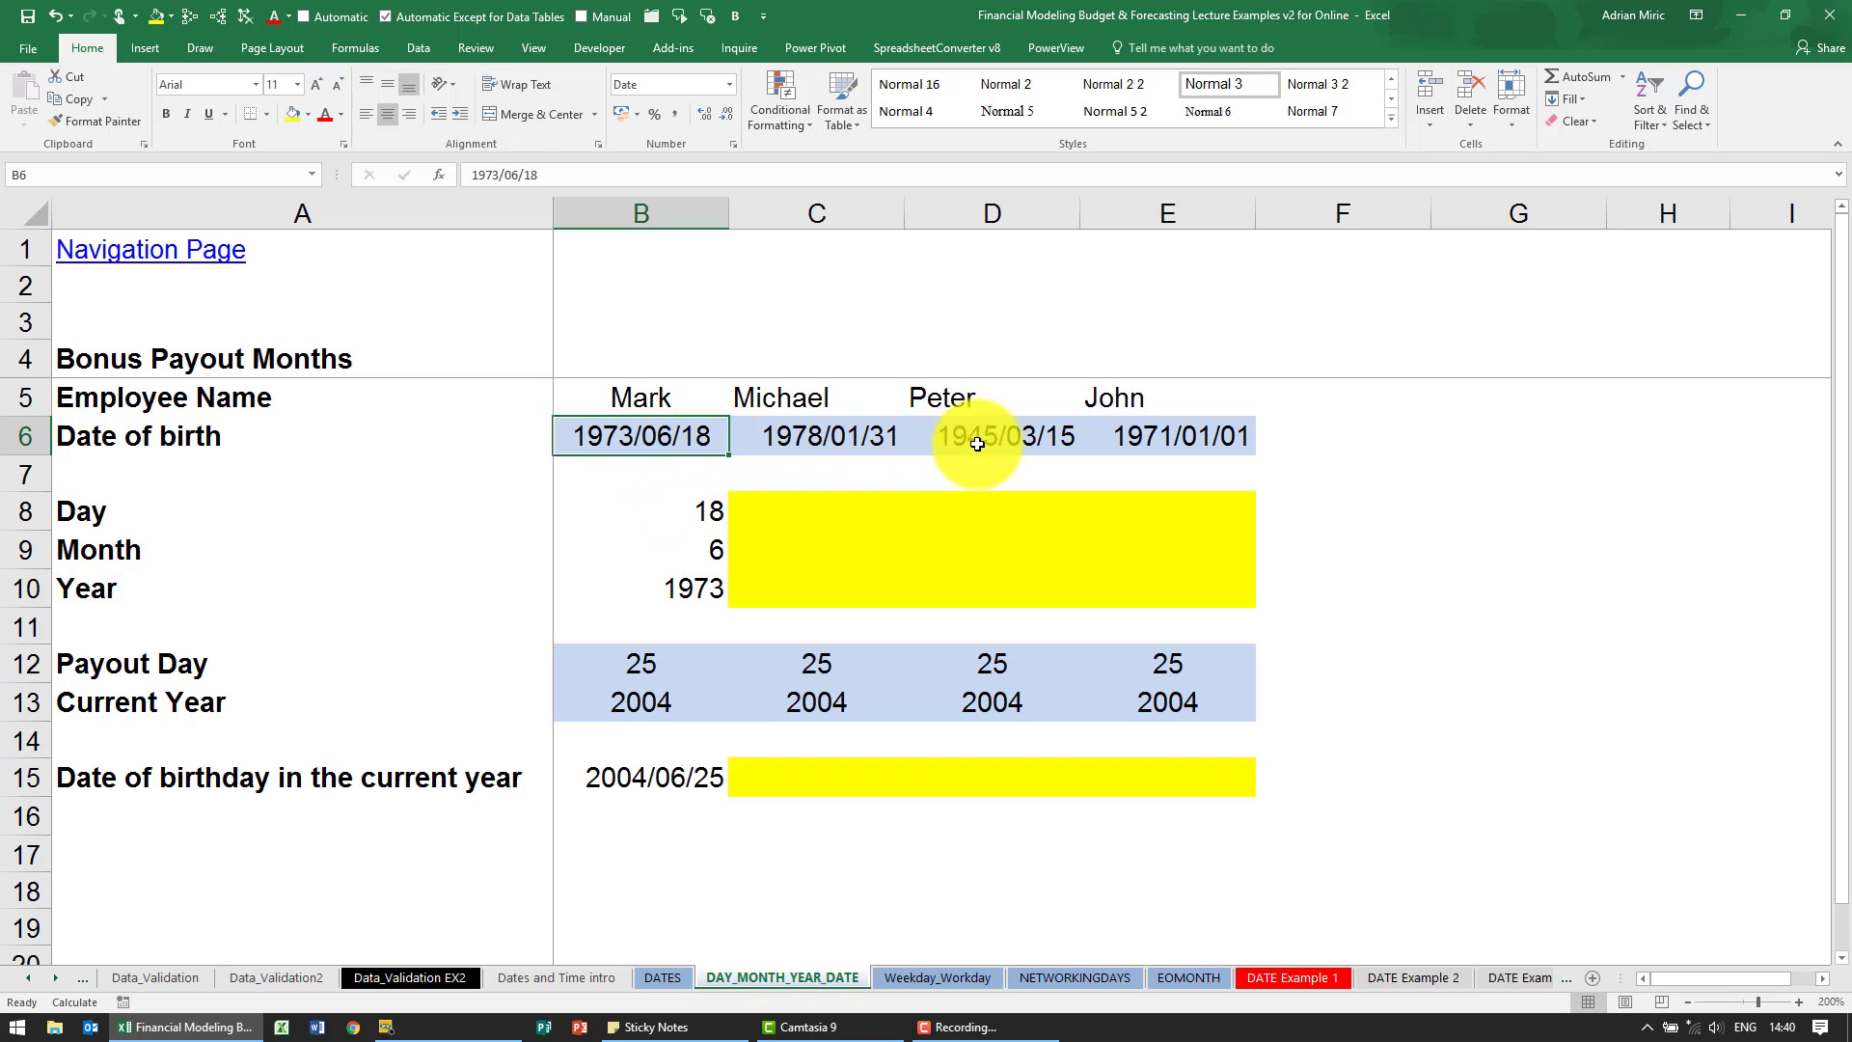
- Format the dates of birth in B6:E6 as General to view their serial numbers, and undo the formatting
{"action": "left_click_drag", "start_coordinate": [645, 430], "coordinate": [1129, 428]}
{"action": "key", "text": "ctrl+1"}
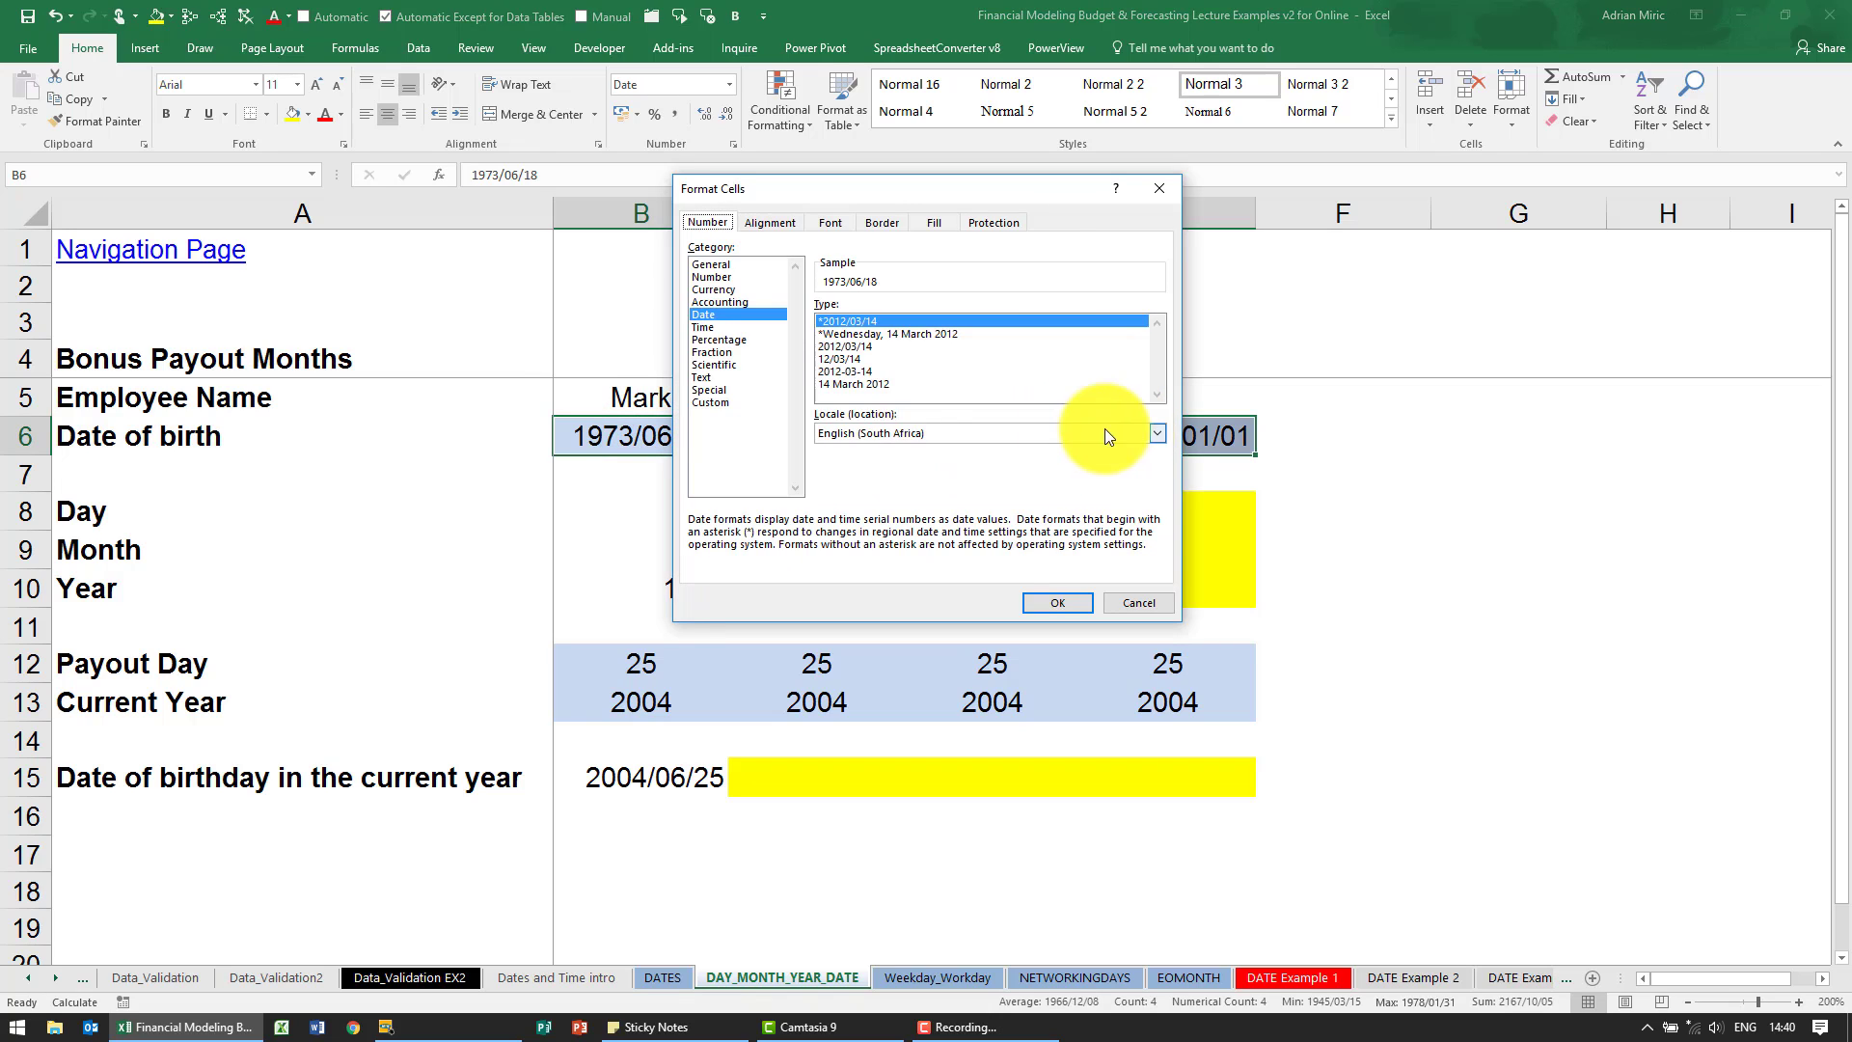
{"action": "left_click", "coordinate": [728, 263]}
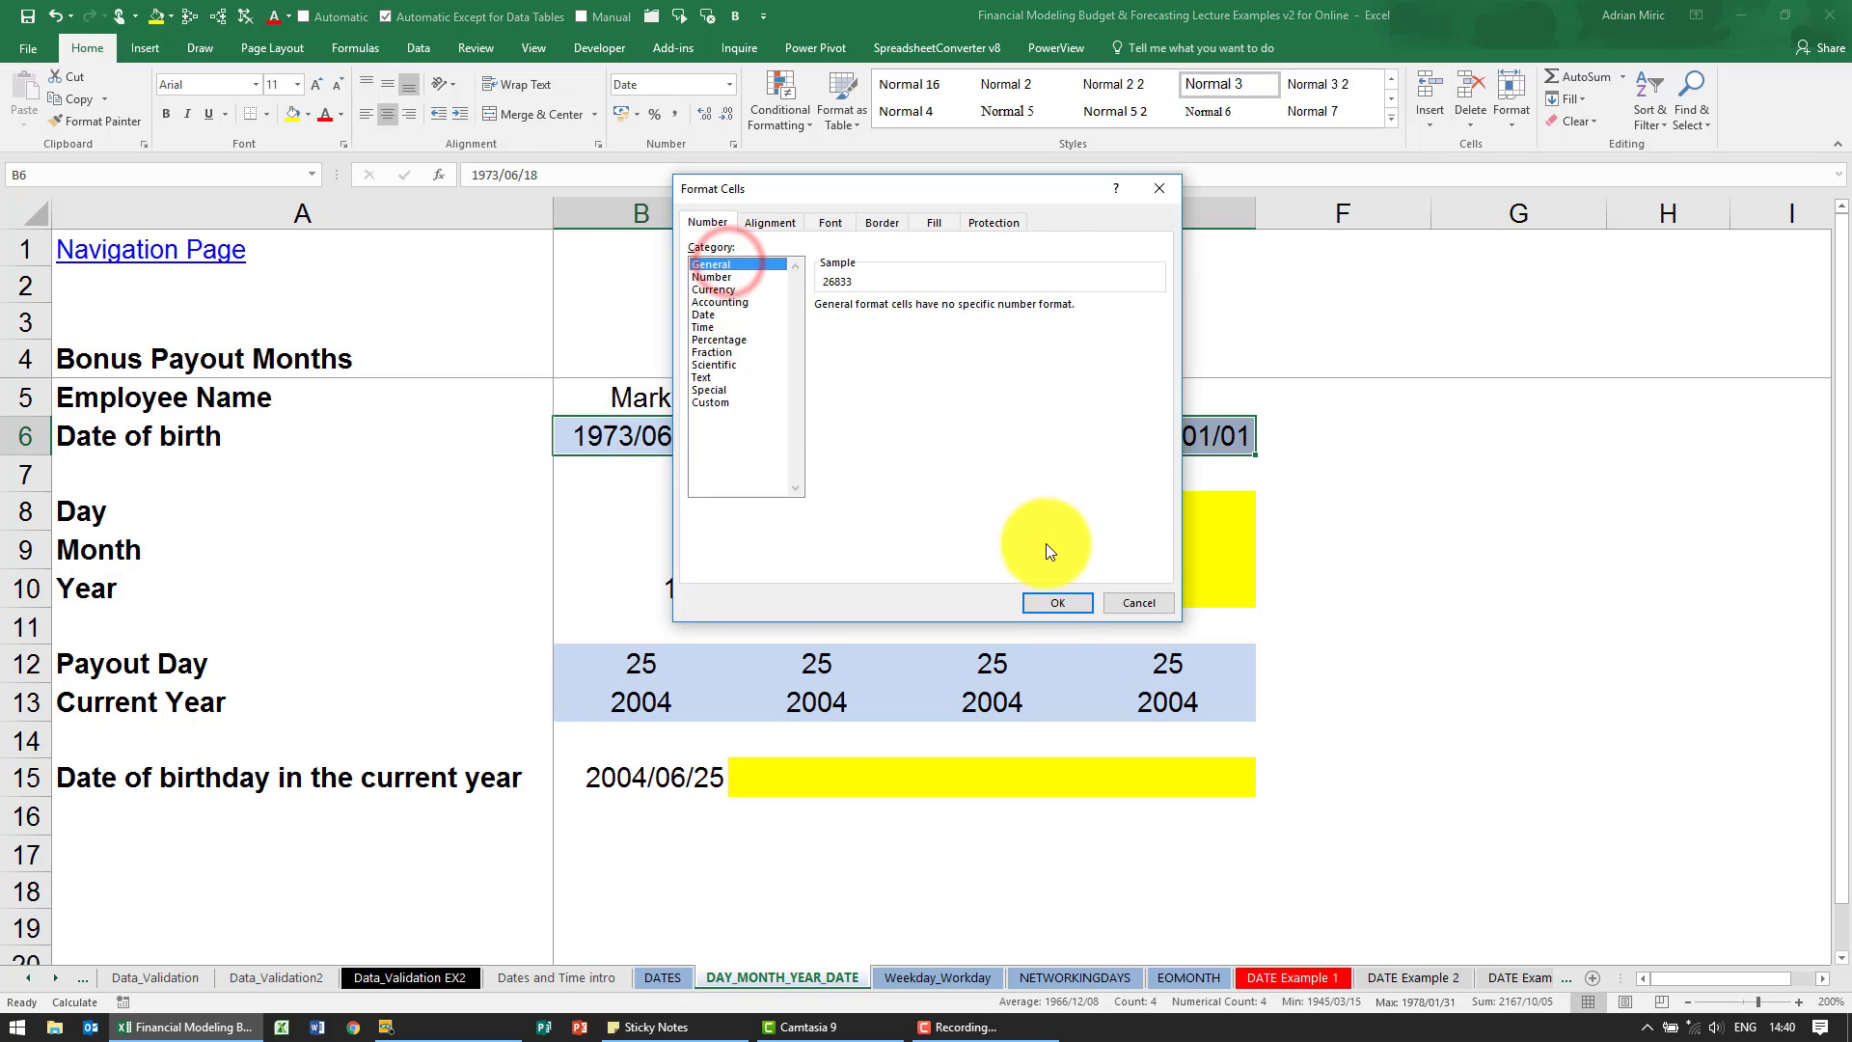
{"action": "left_click", "coordinate": [1063, 600]}
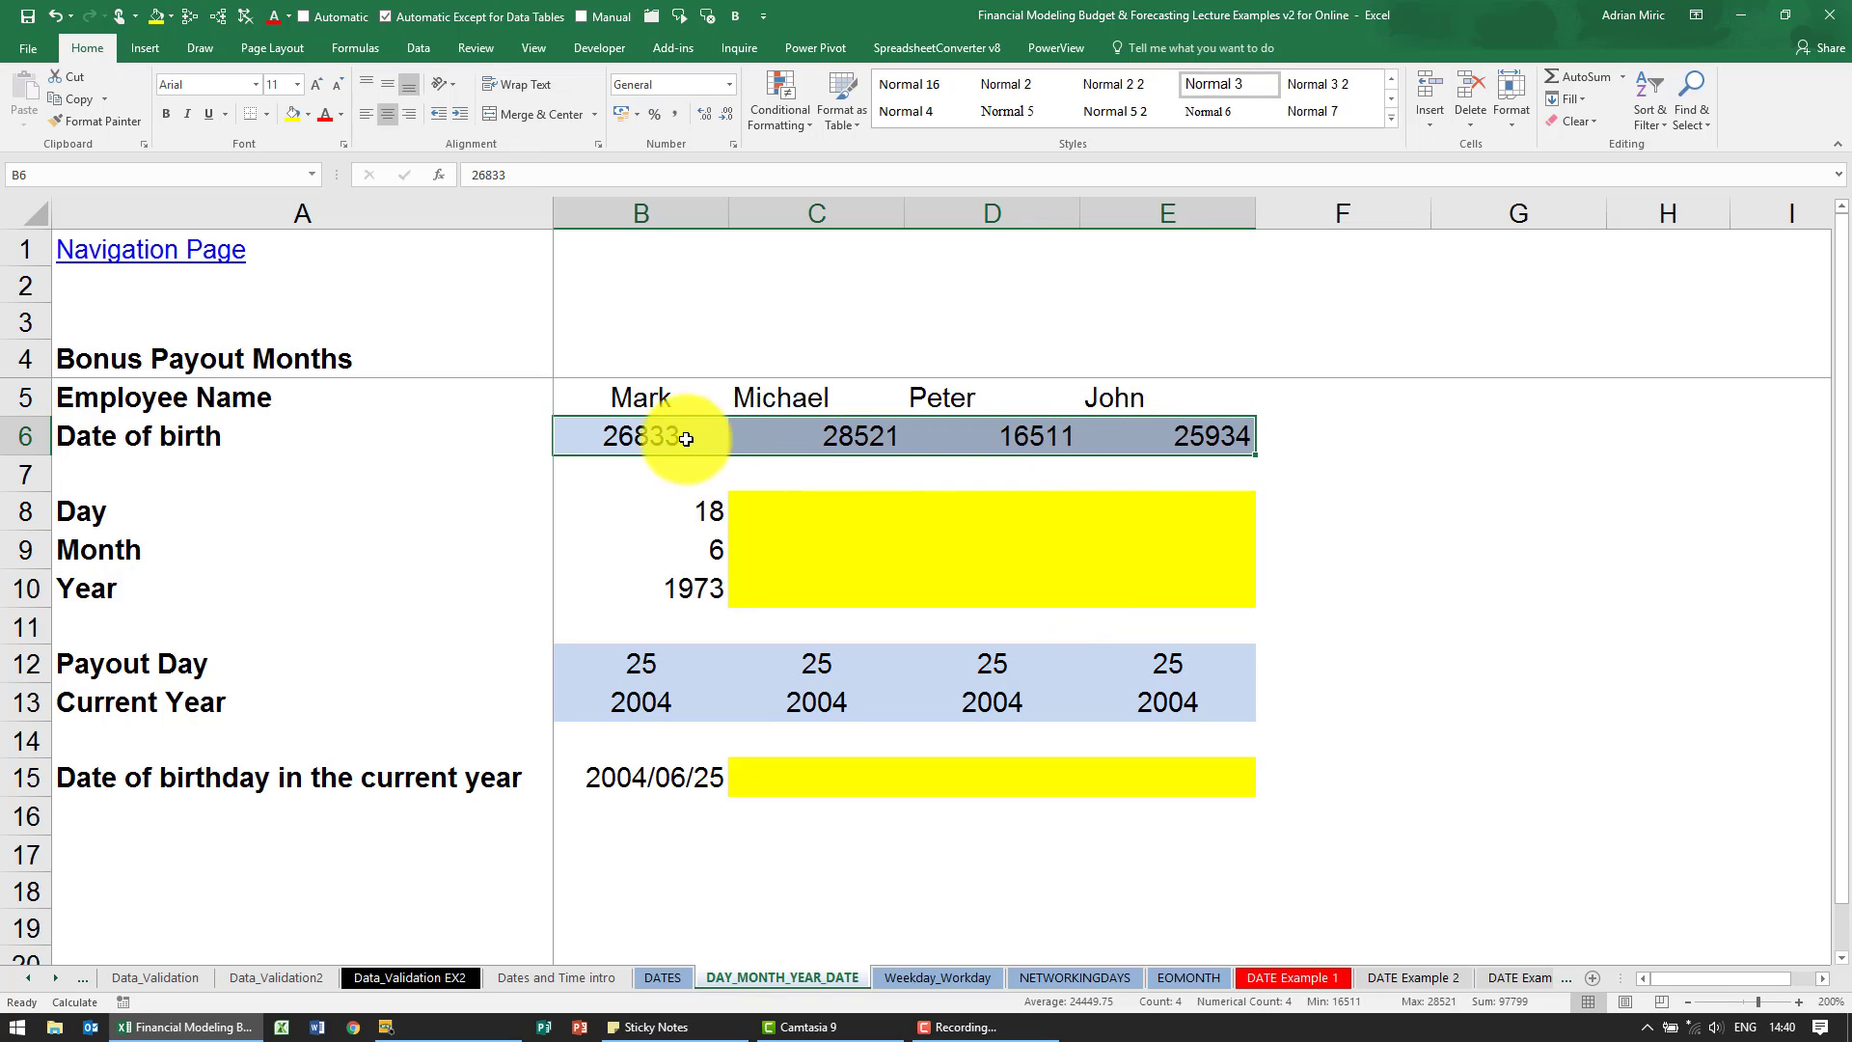
{"action": "left_click", "coordinate": [56, 19]}
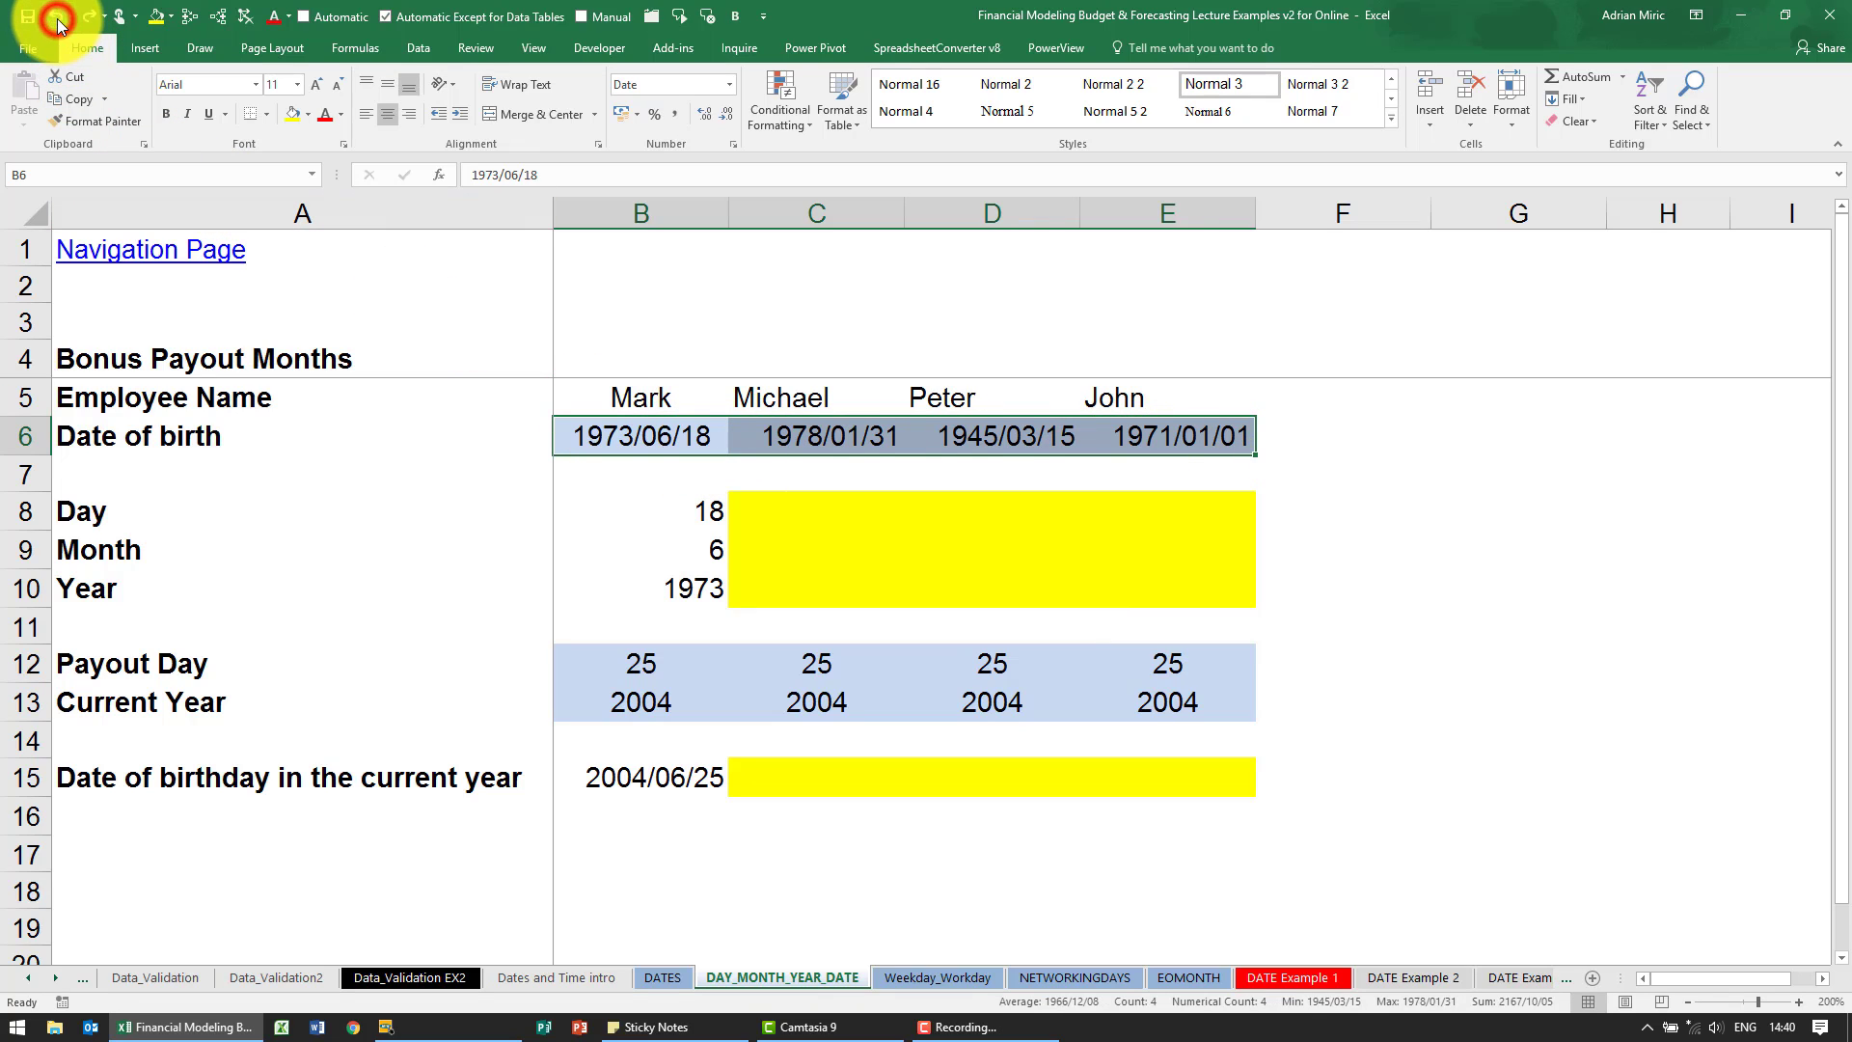
- Apply the General number format to cell C6 to view its date serial number, and undo the change
{"action": "left_click", "coordinate": [790, 442]}
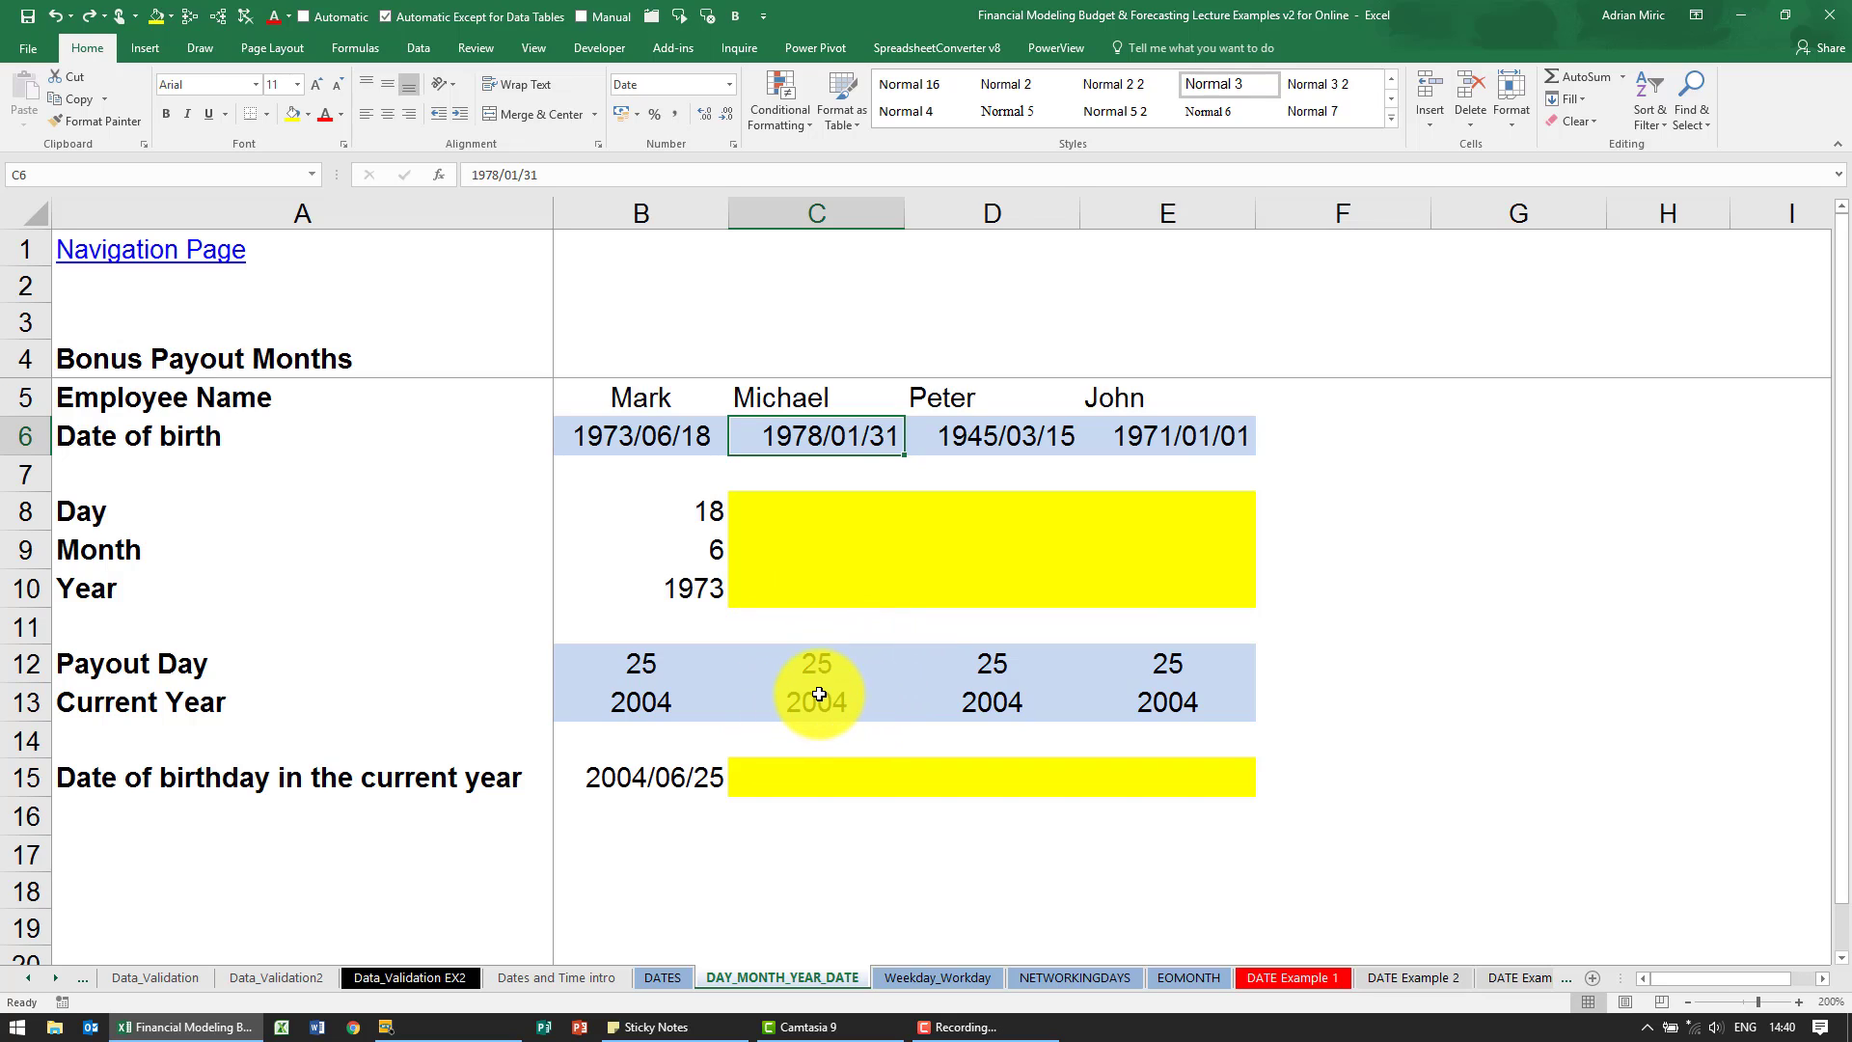
{"action": "left_click", "coordinate": [790, 522]}
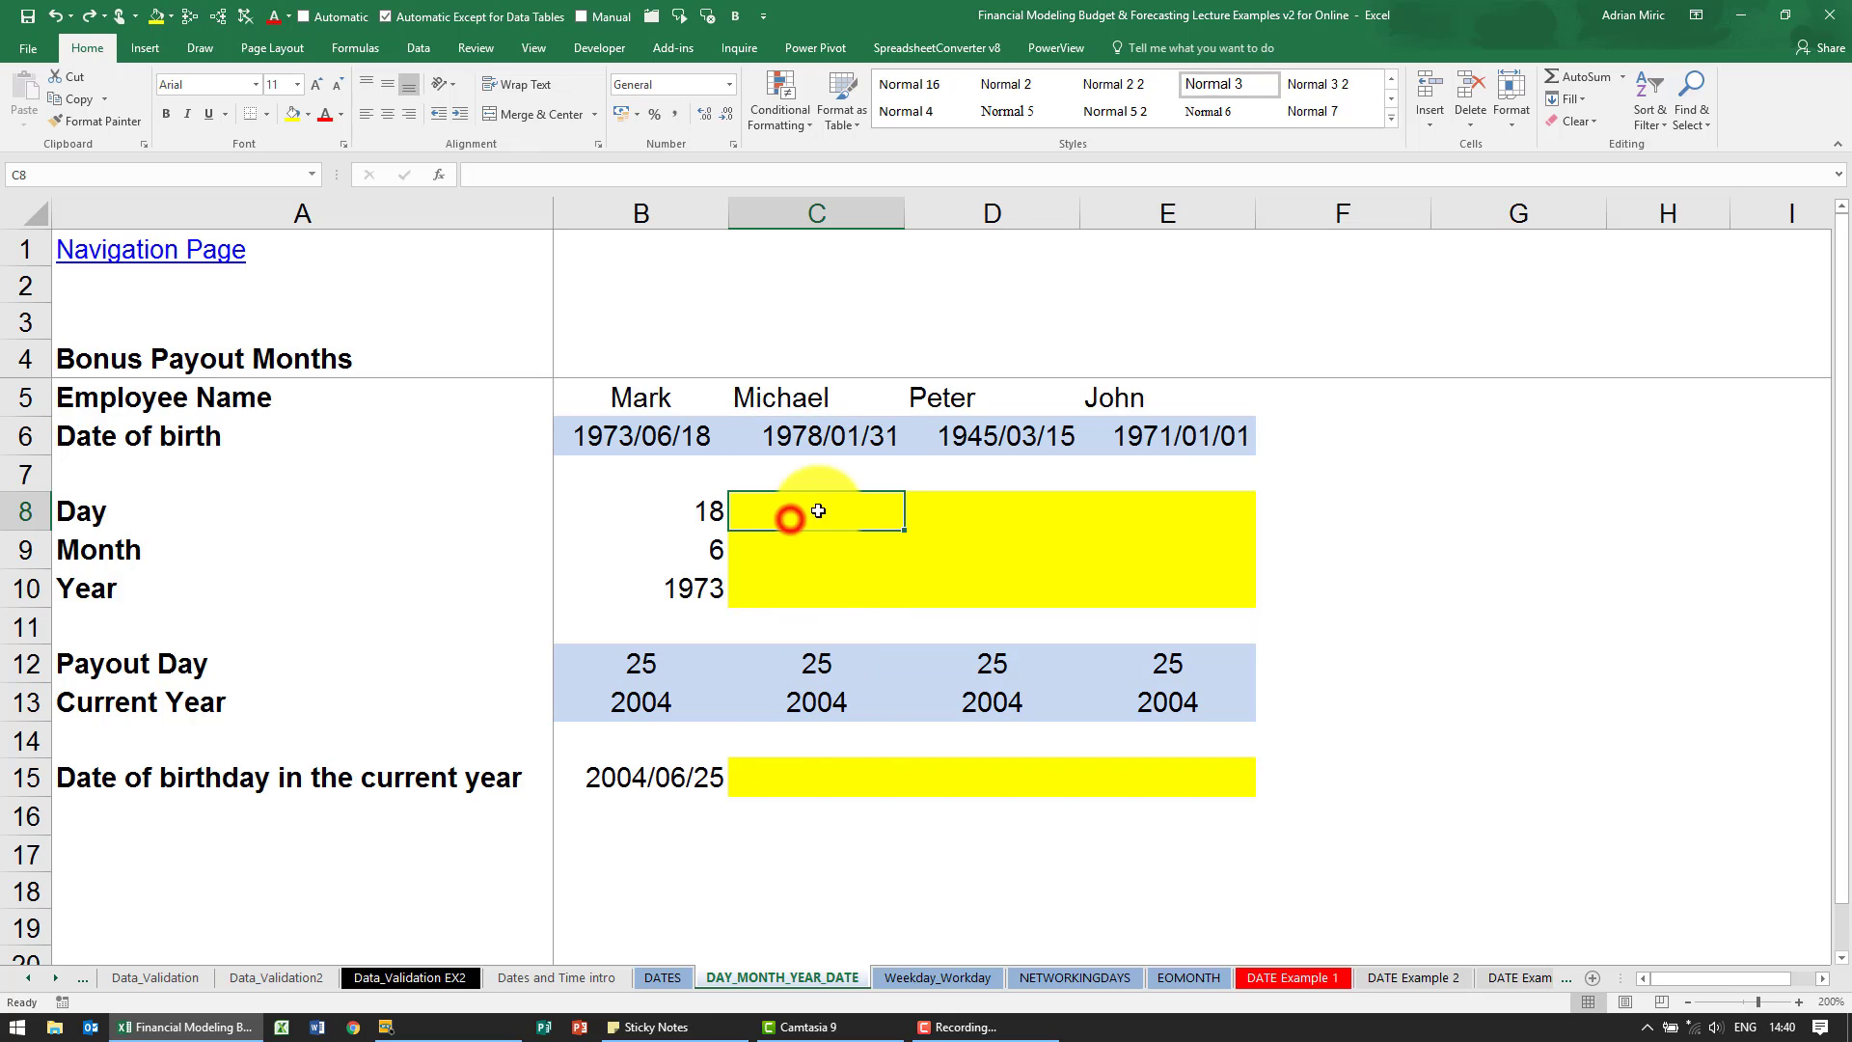
{"action": "left_click", "coordinate": [817, 436]}
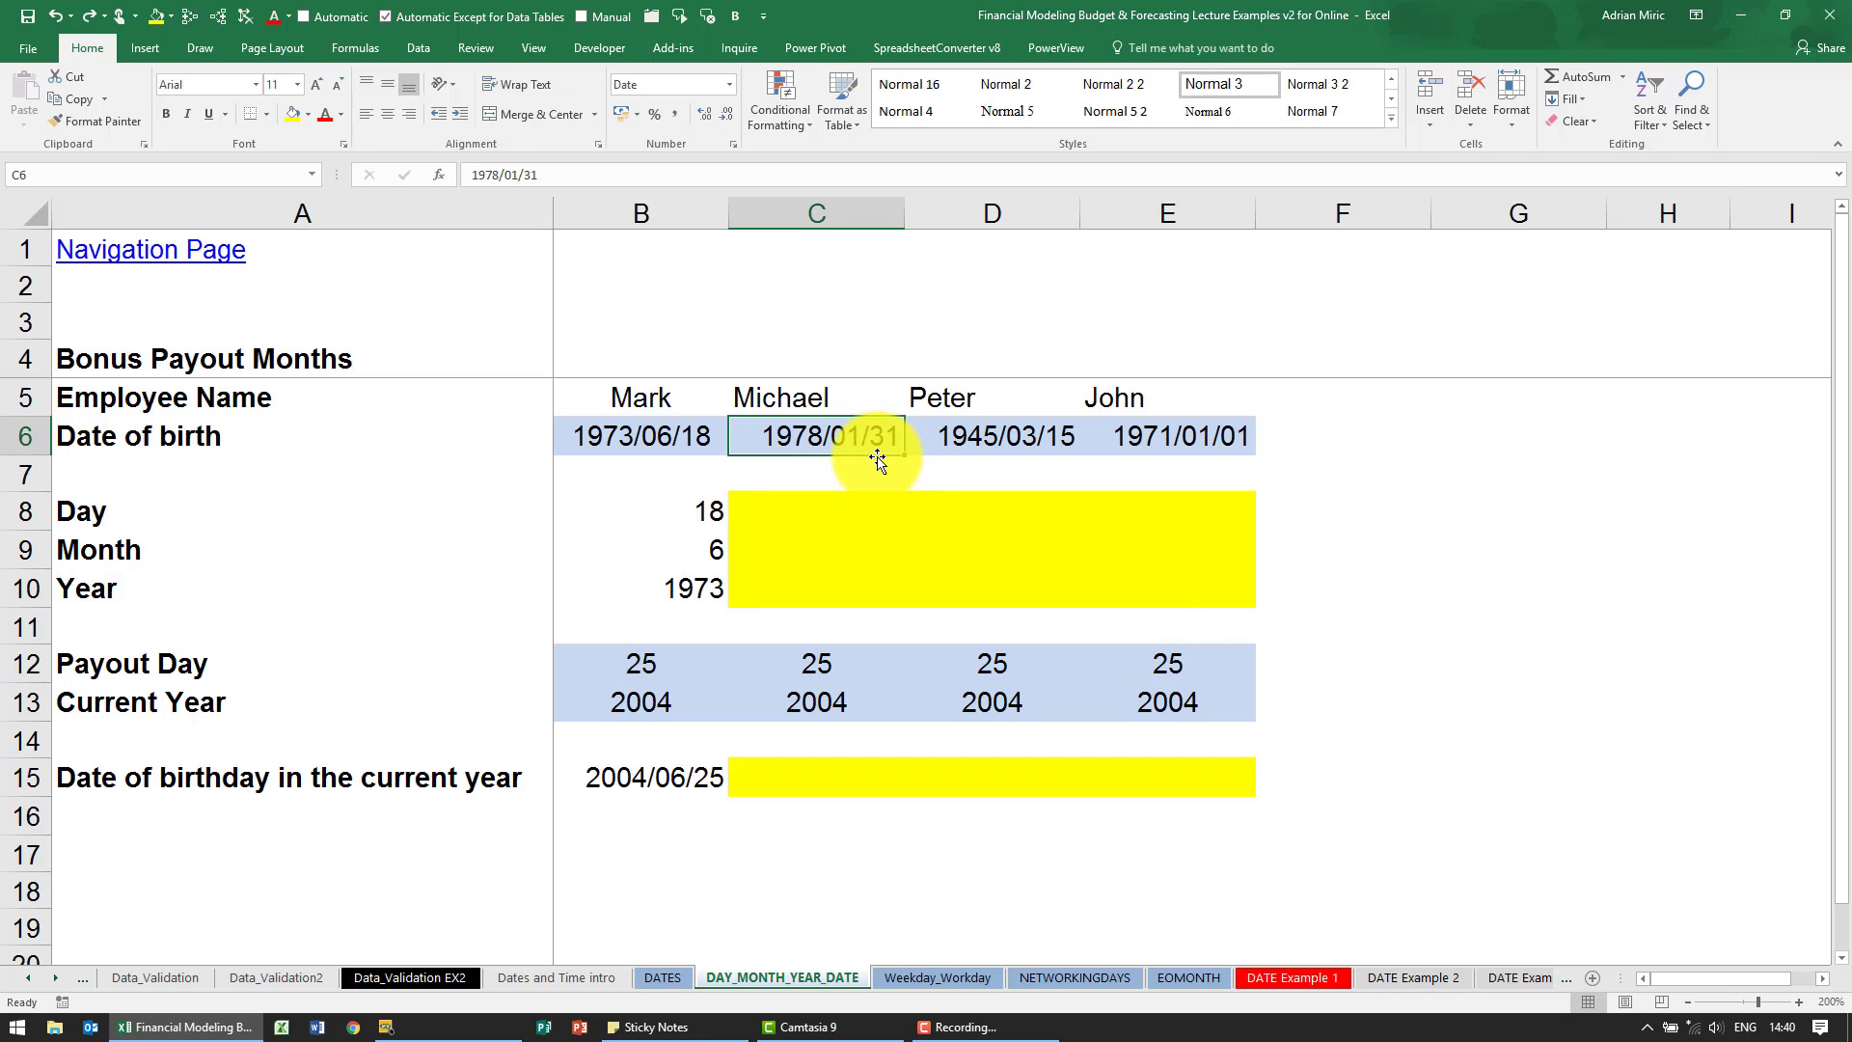
{"action": "key", "text": "ctrl+1"}
{"action": "left_click", "coordinate": [725, 264]}
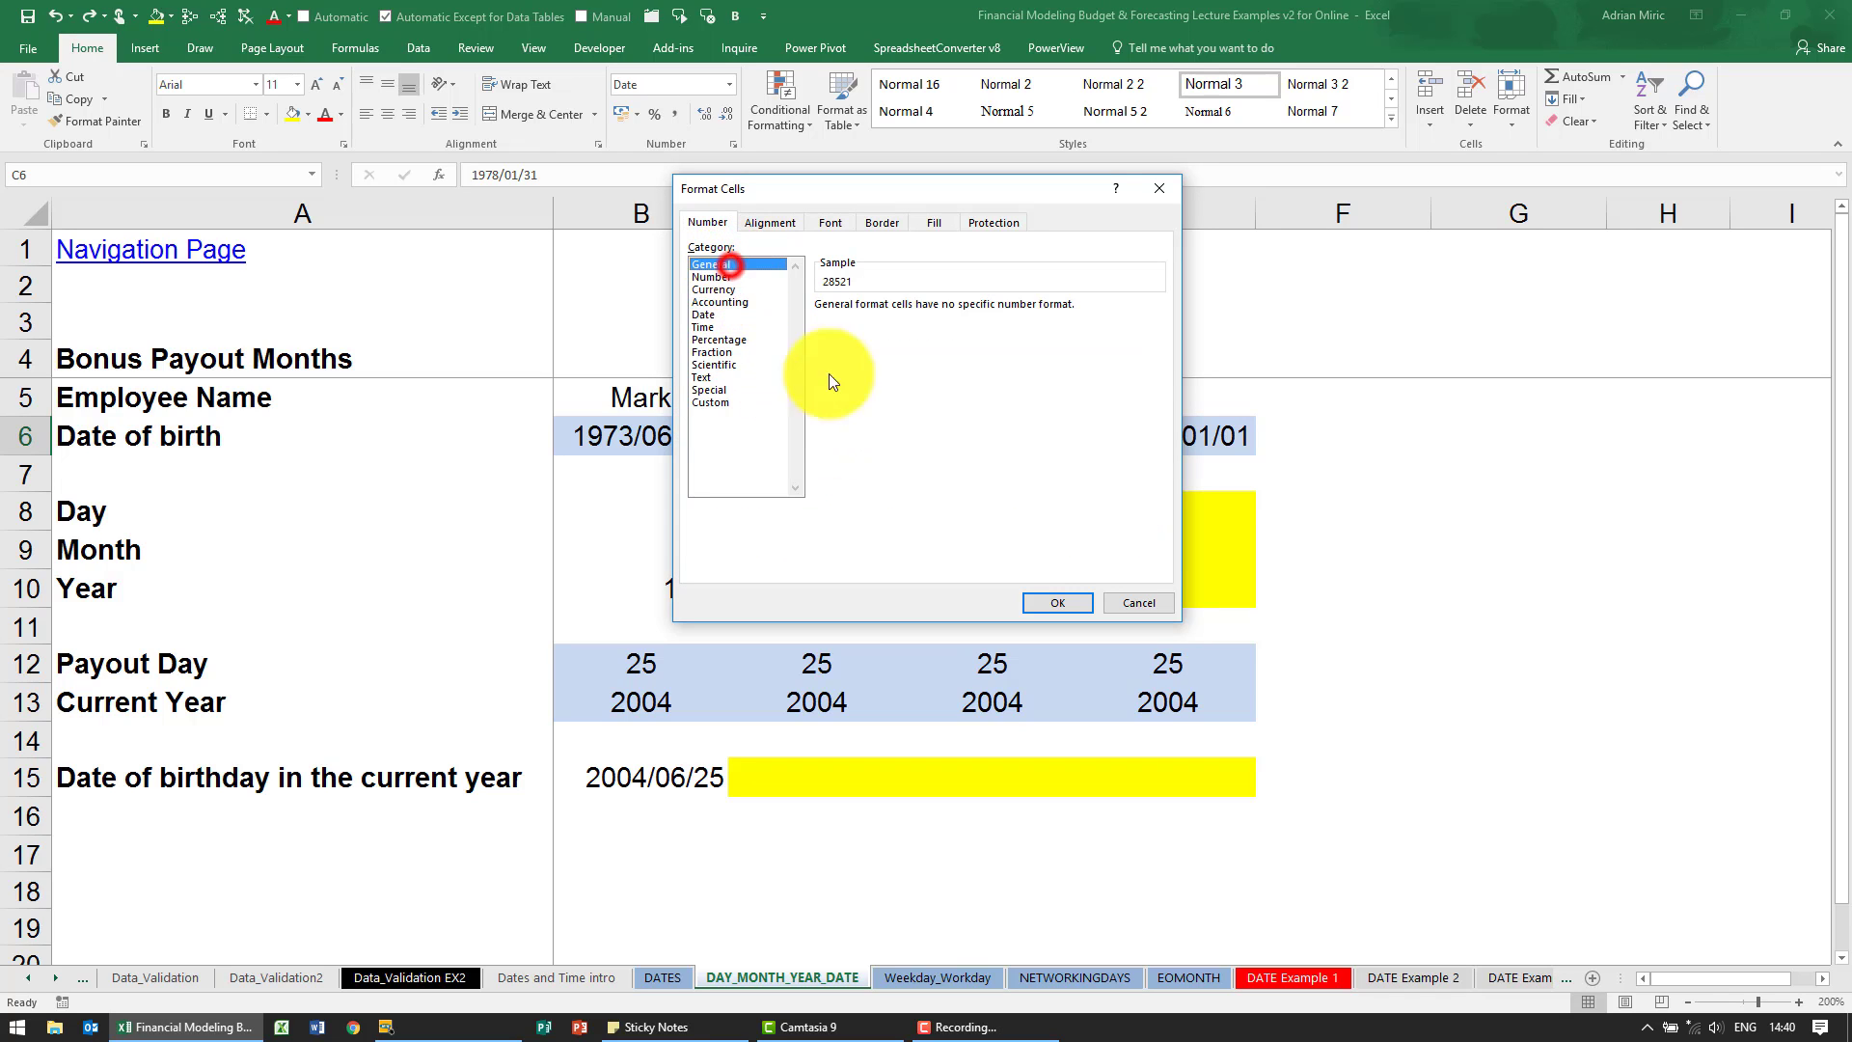
{"action": "left_click", "coordinate": [1036, 599]}
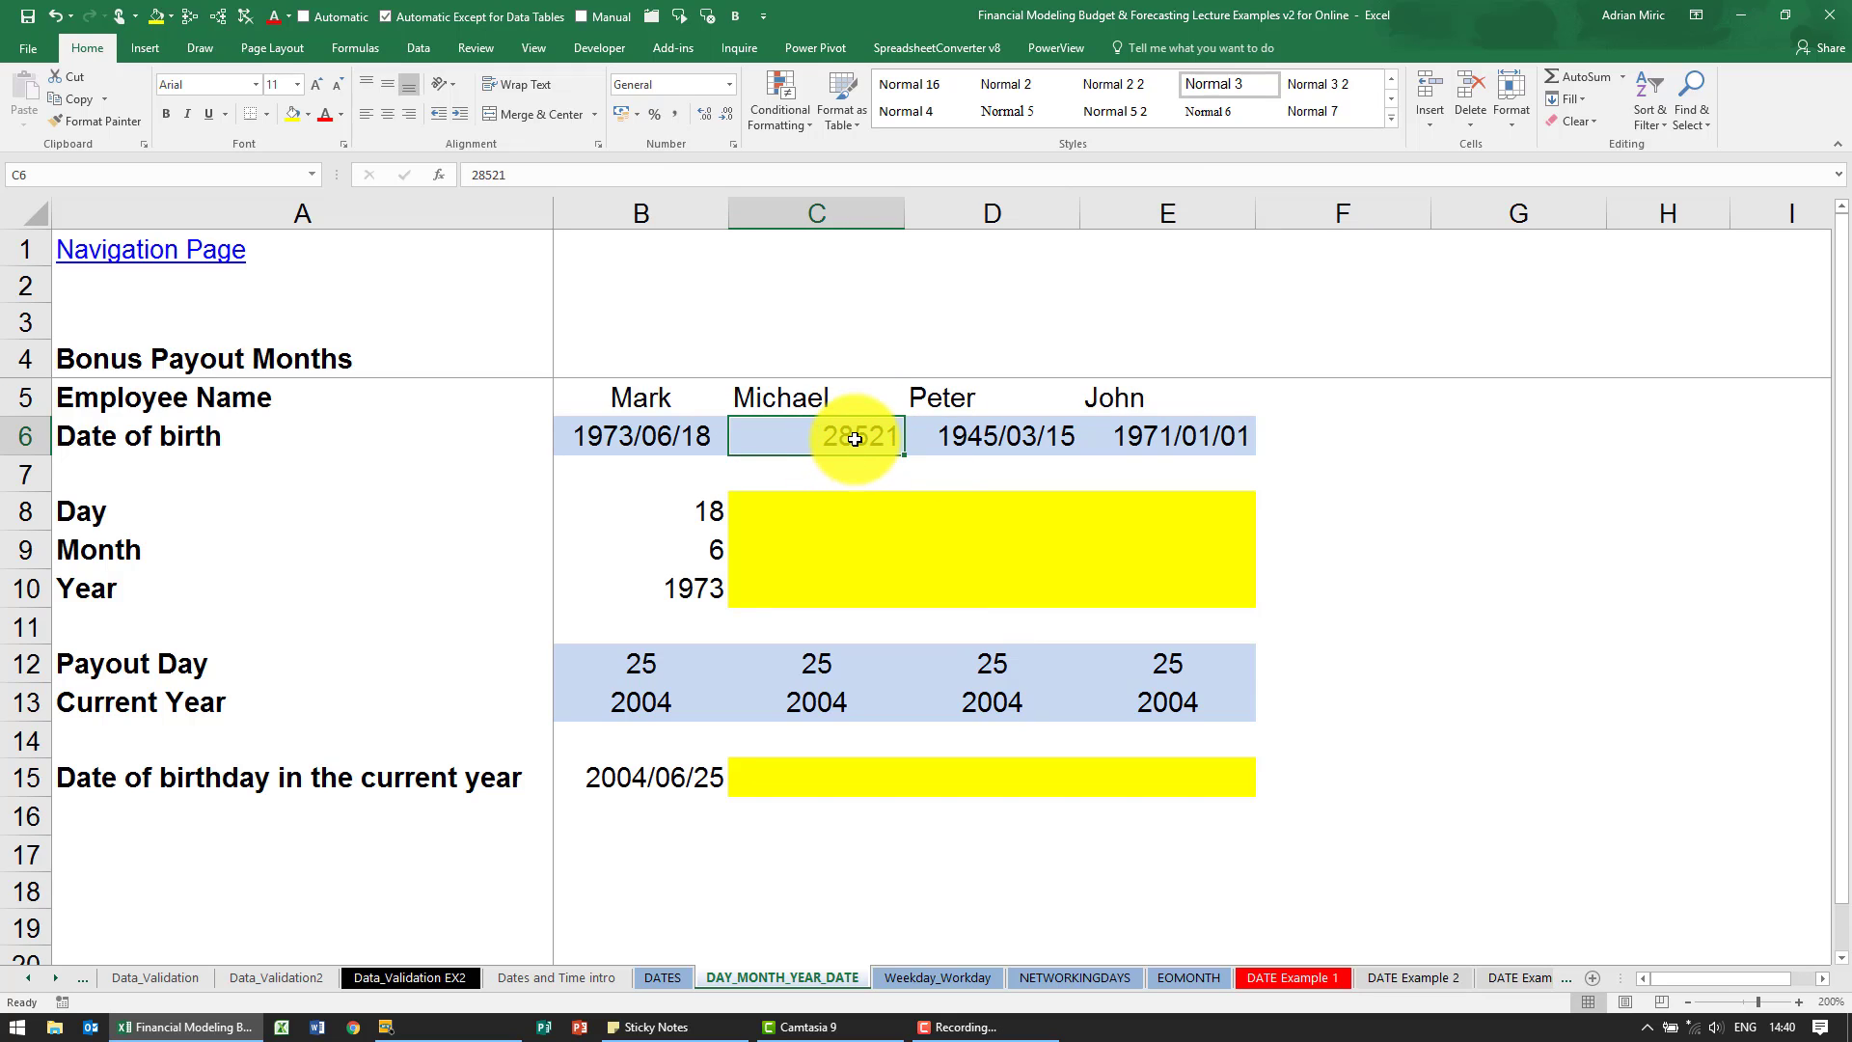
{"action": "key", "text": "ctrl+1"}
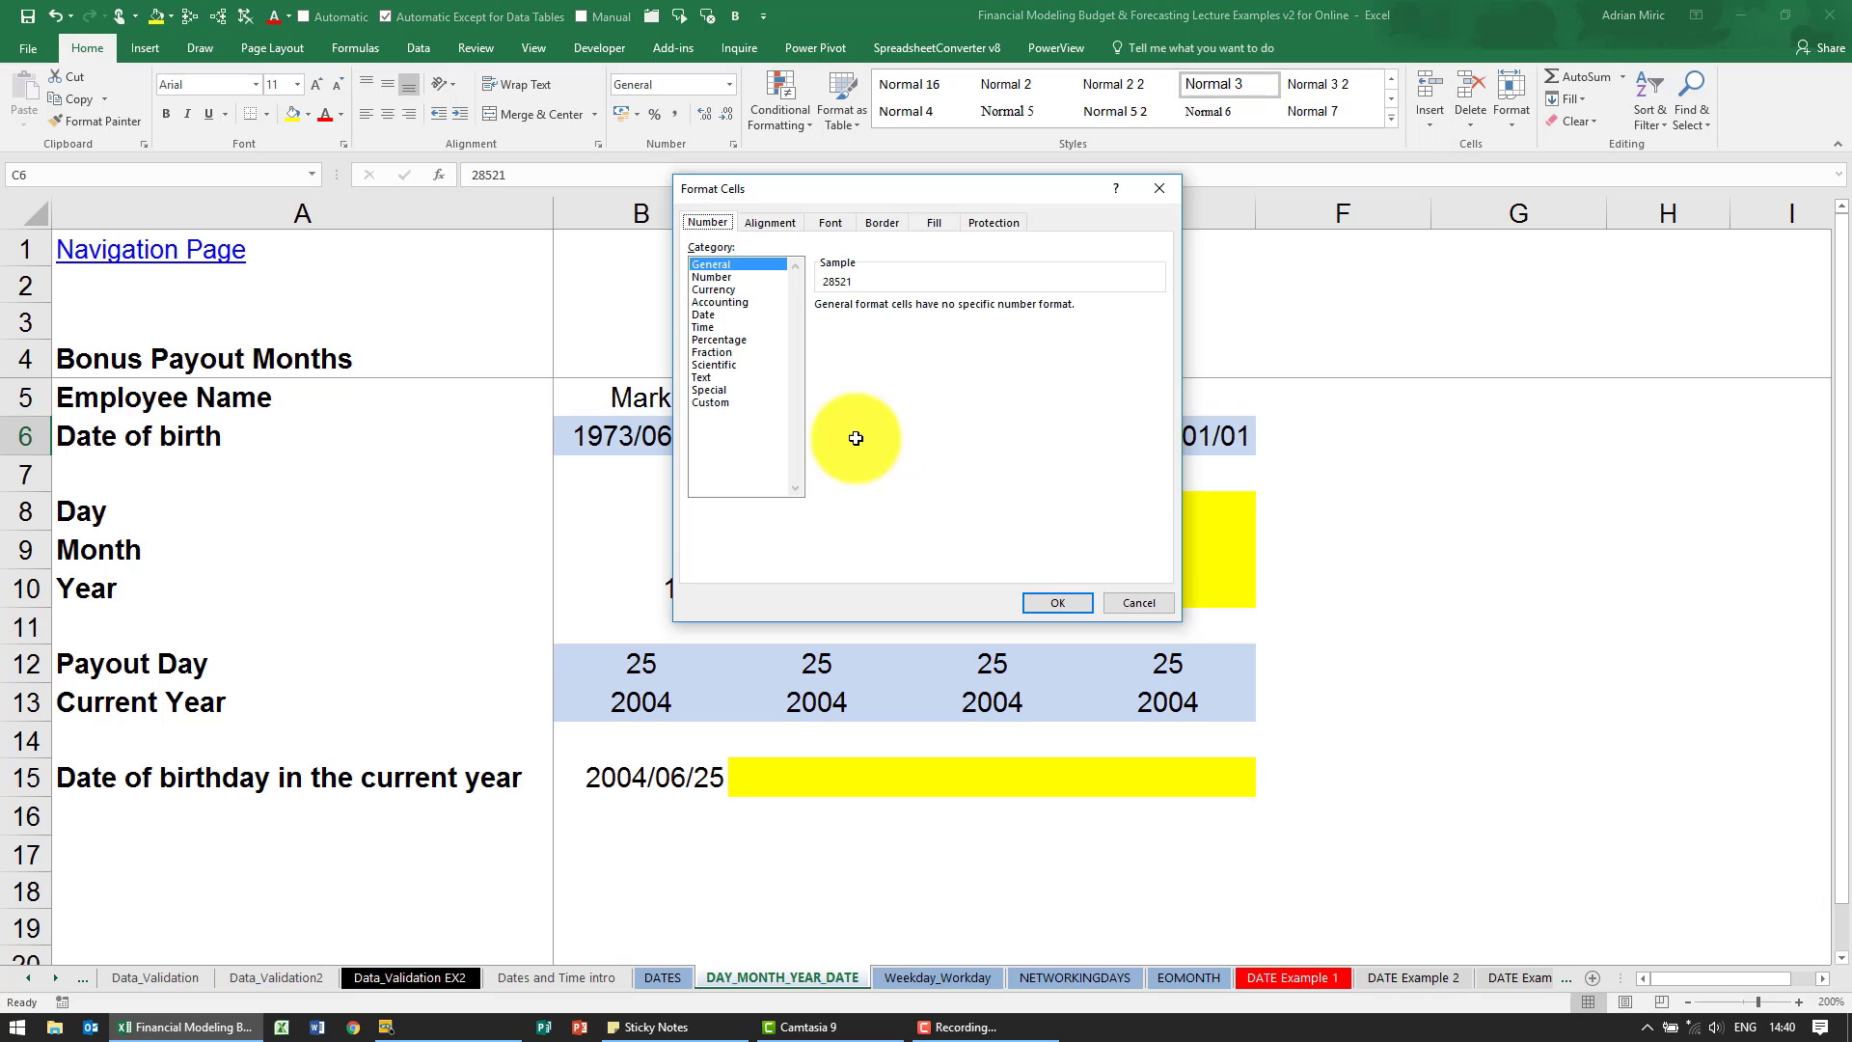
{"action": "left_click", "coordinate": [1119, 593]}
{"action": "left_click", "coordinate": [56, 19]}
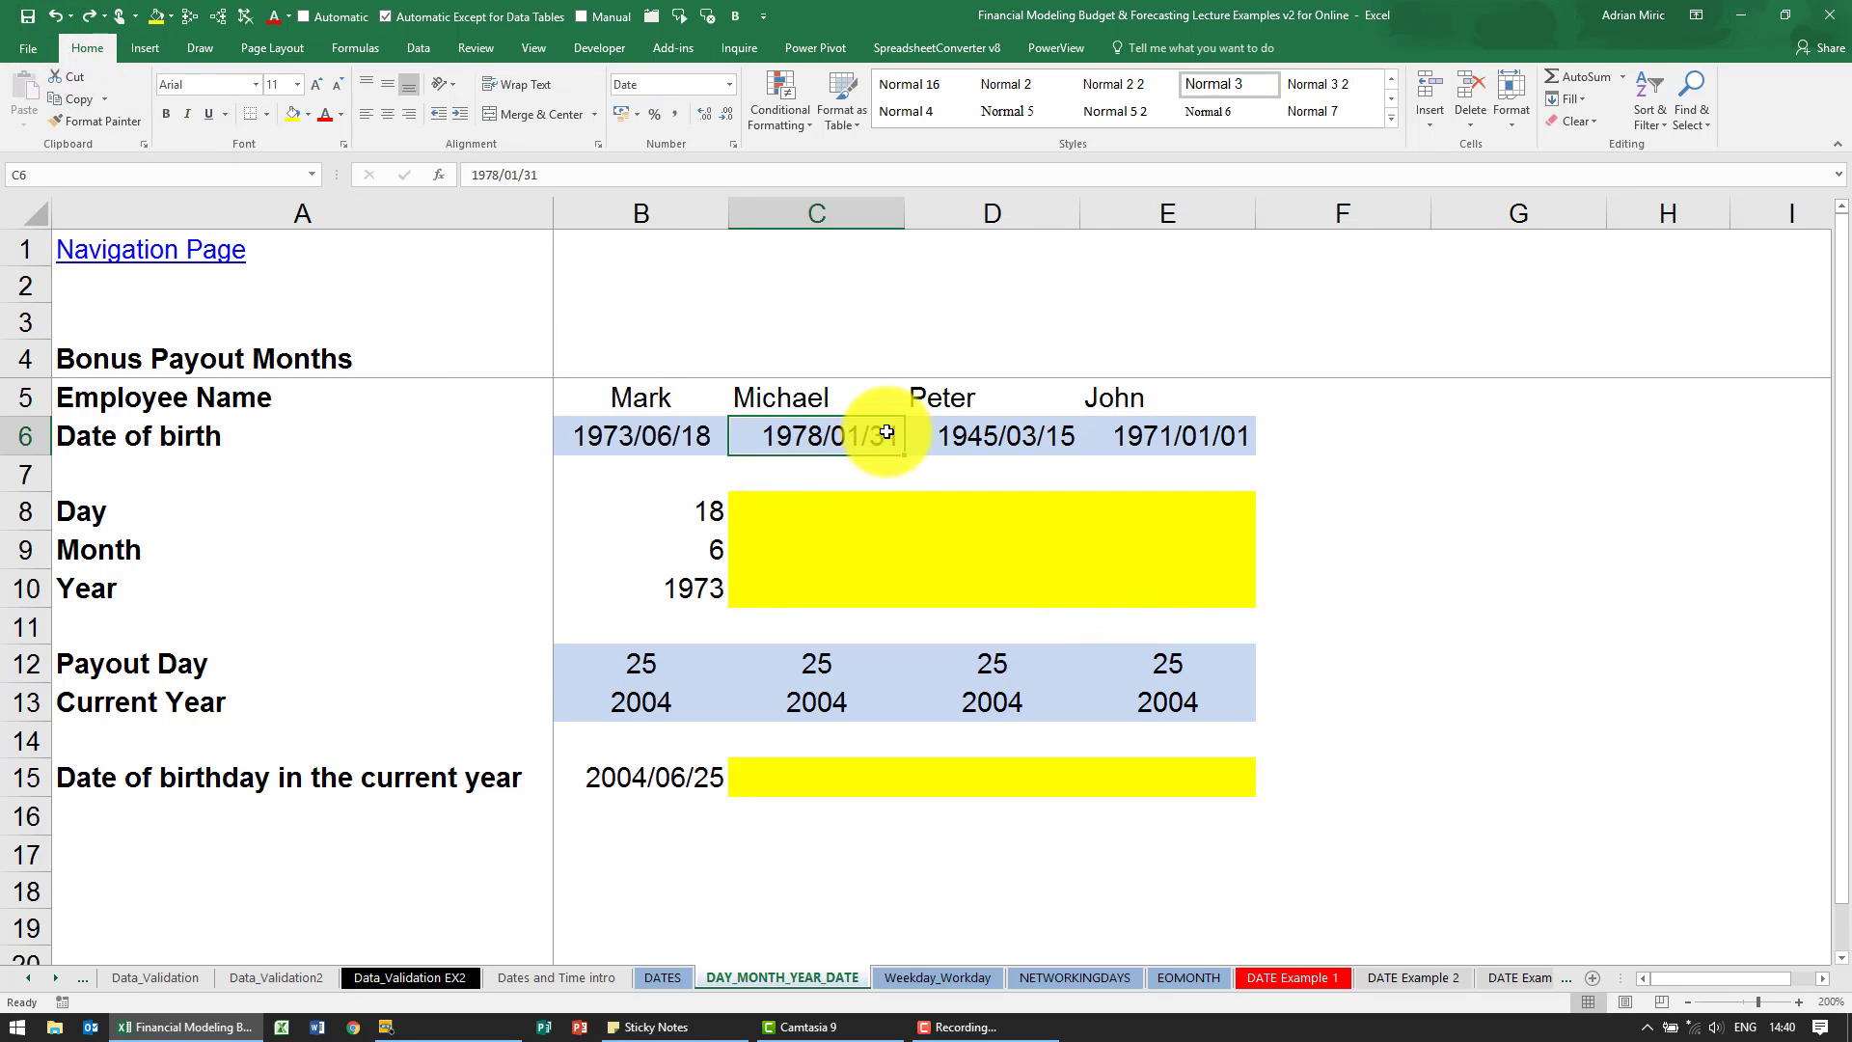
- Insert the DAY function from the Date & Time category in C8, with C6 as its serial number
{"action": "left_click", "coordinate": [822, 504]}
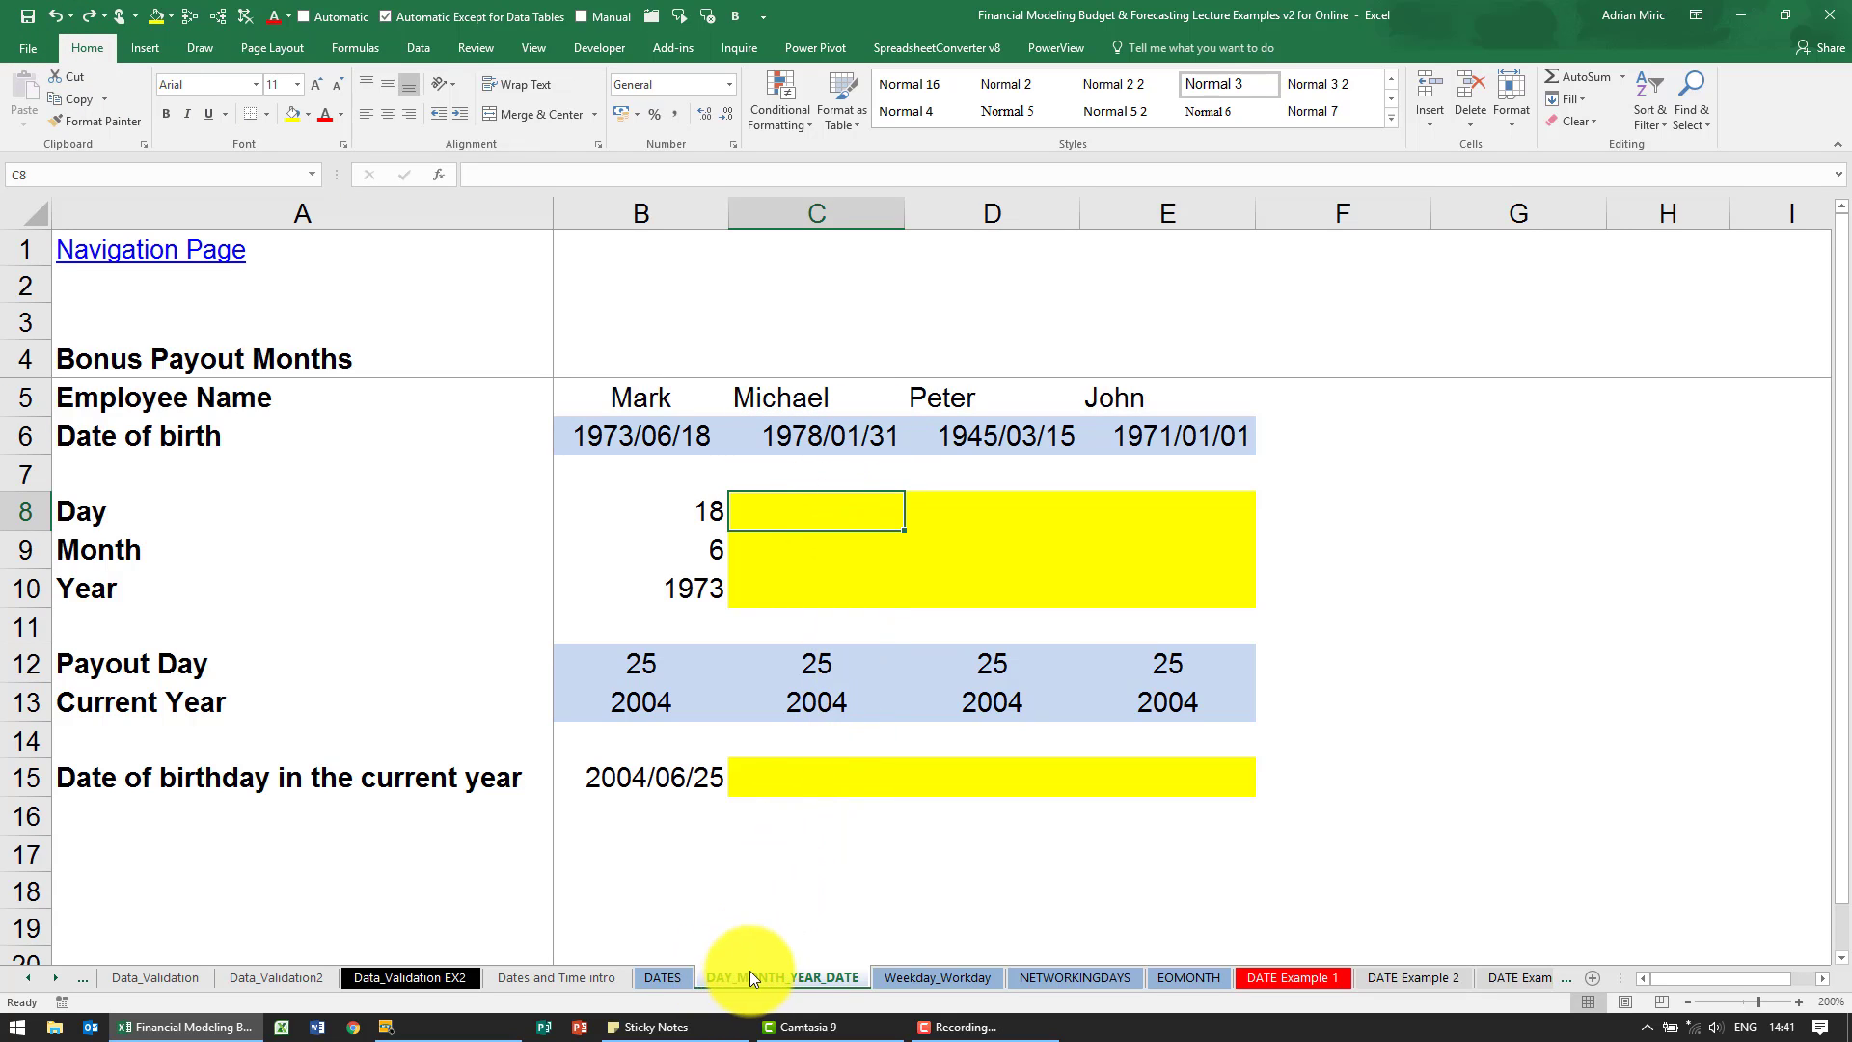
{"action": "left_click", "coordinate": [437, 174]}
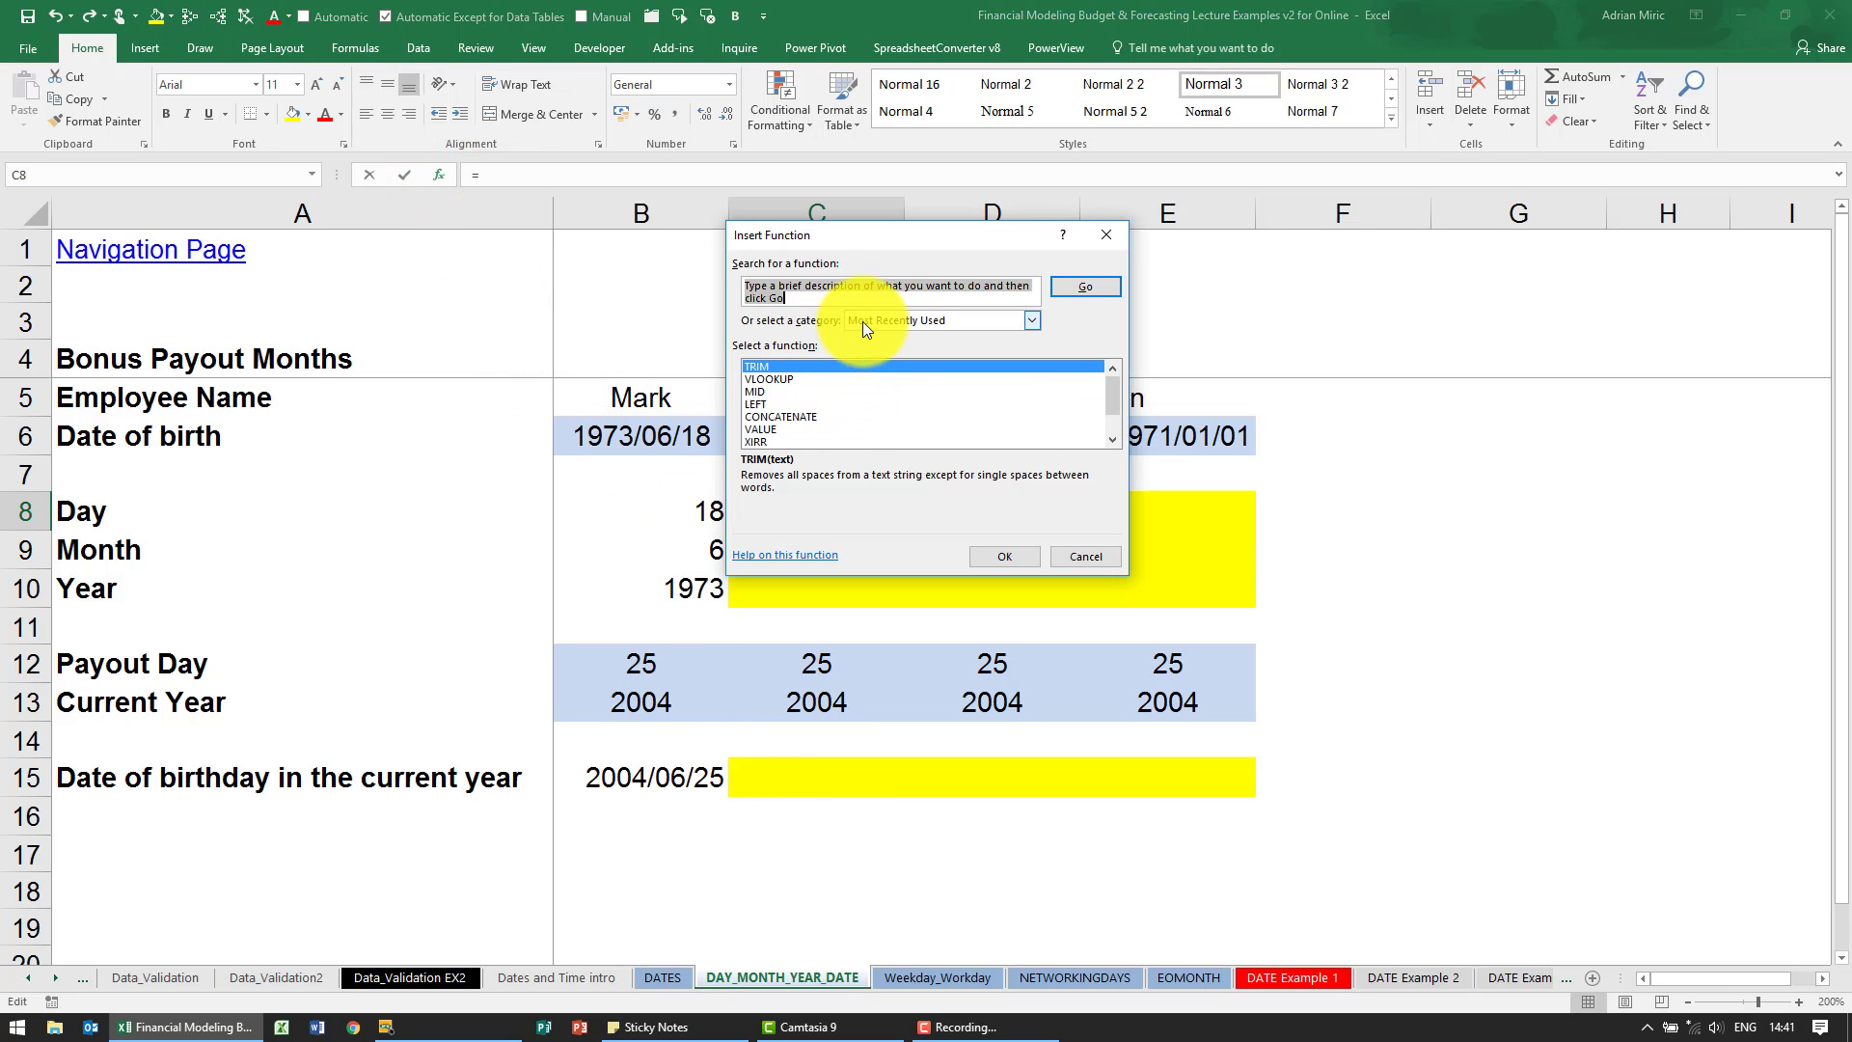
{"action": "left_click", "coordinate": [863, 321]}
{"action": "left_click", "coordinate": [884, 372]}
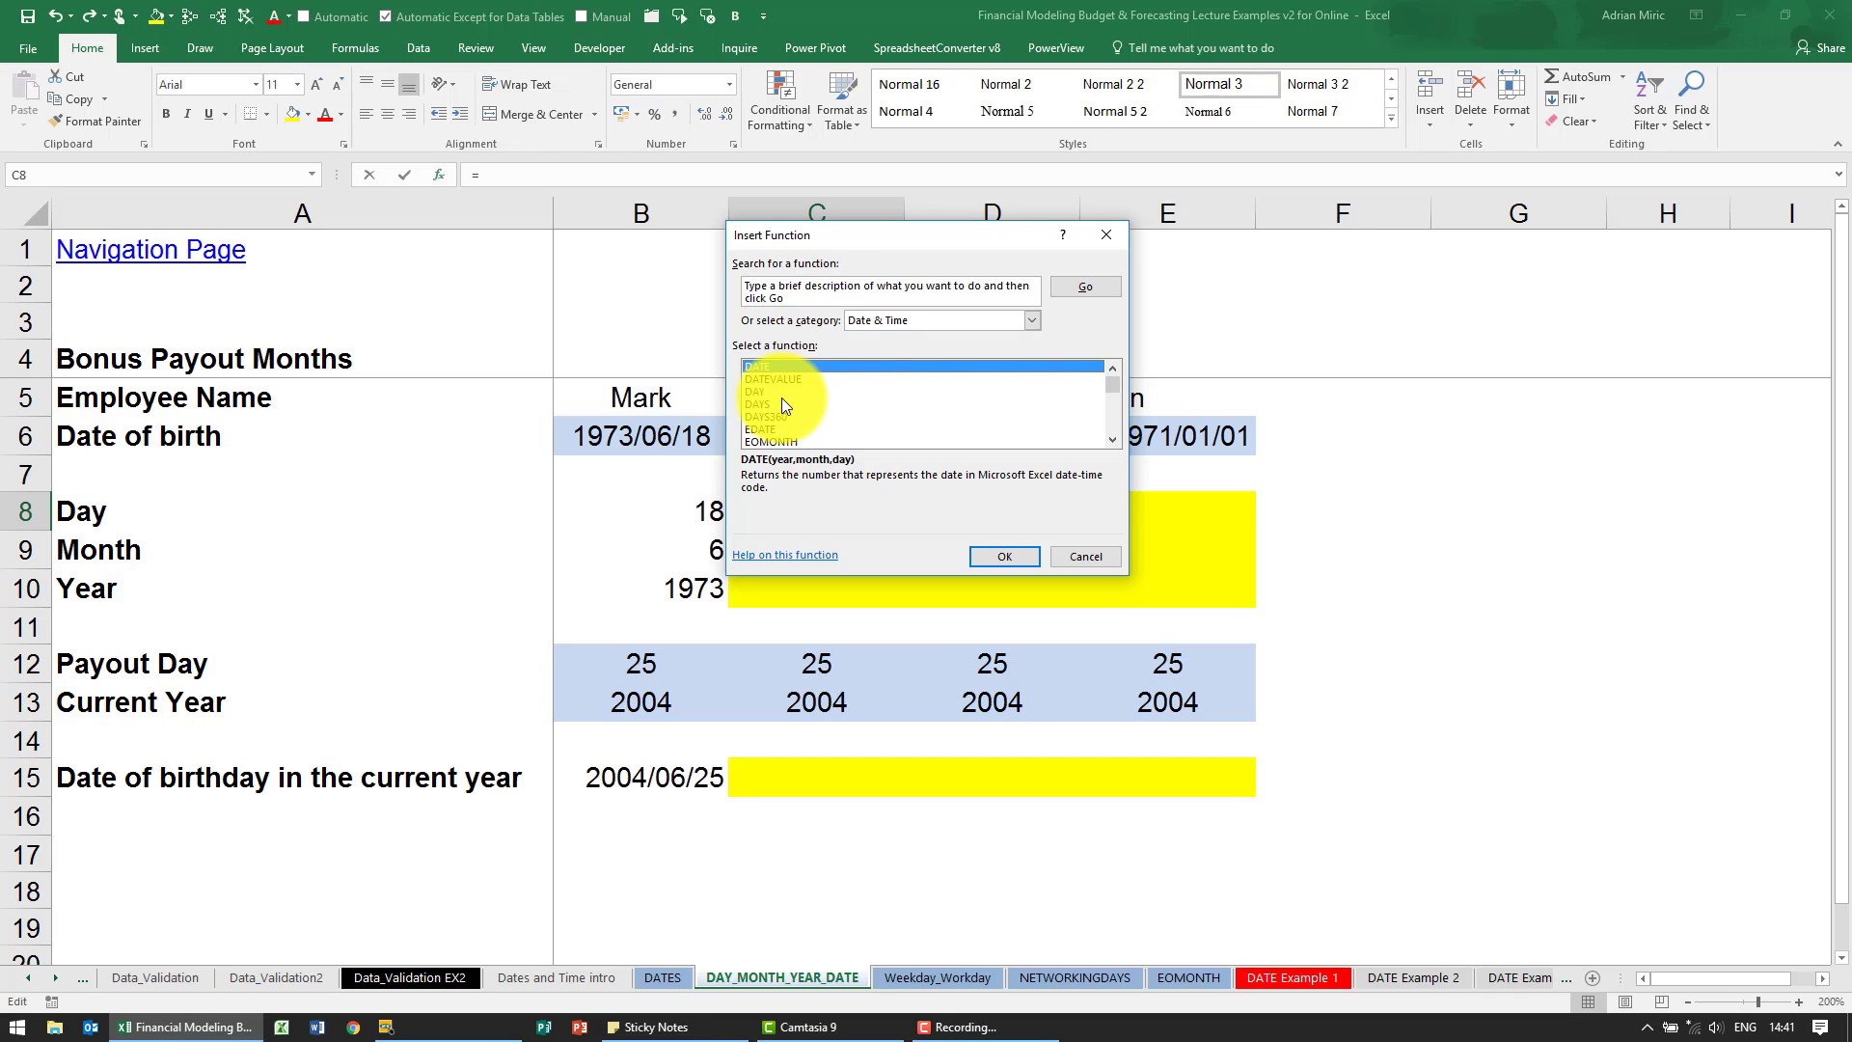
{"action": "left_click_drag", "start_coordinate": [823, 242], "coordinate": [1046, 255]}
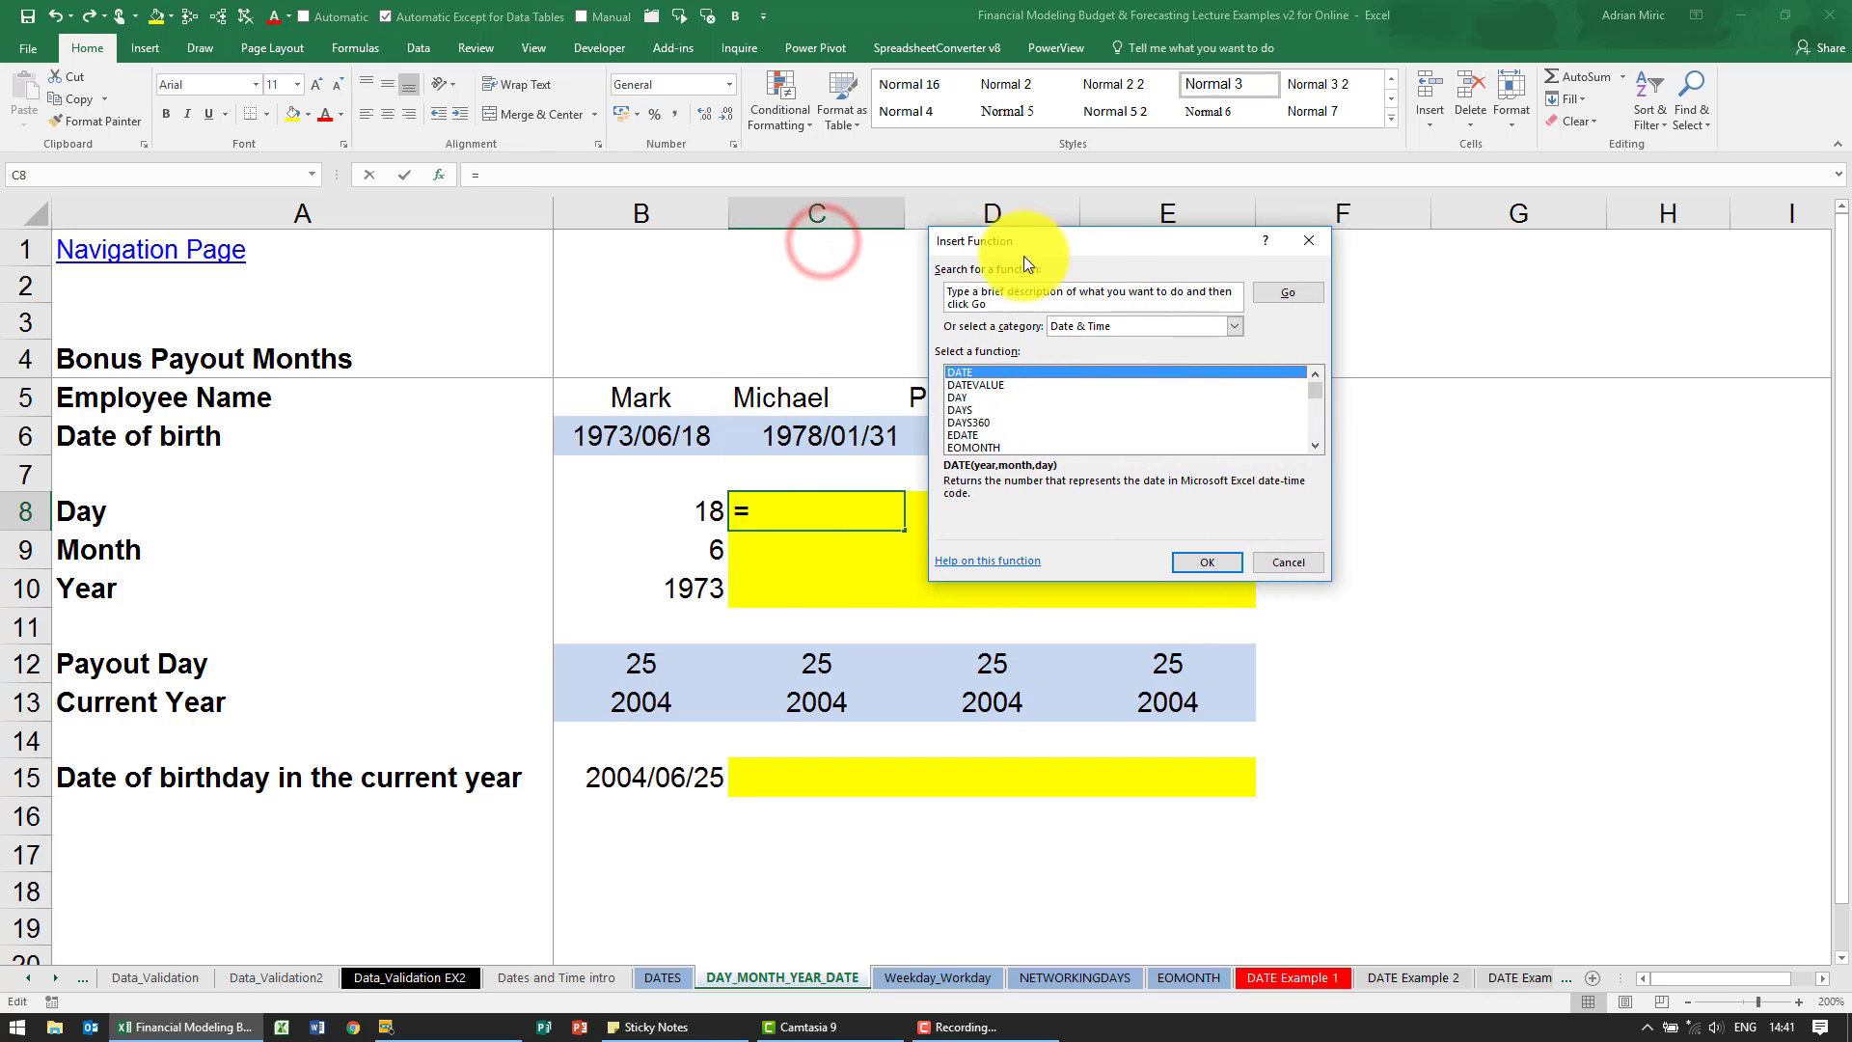
{"action": "left_click", "coordinate": [969, 399]}
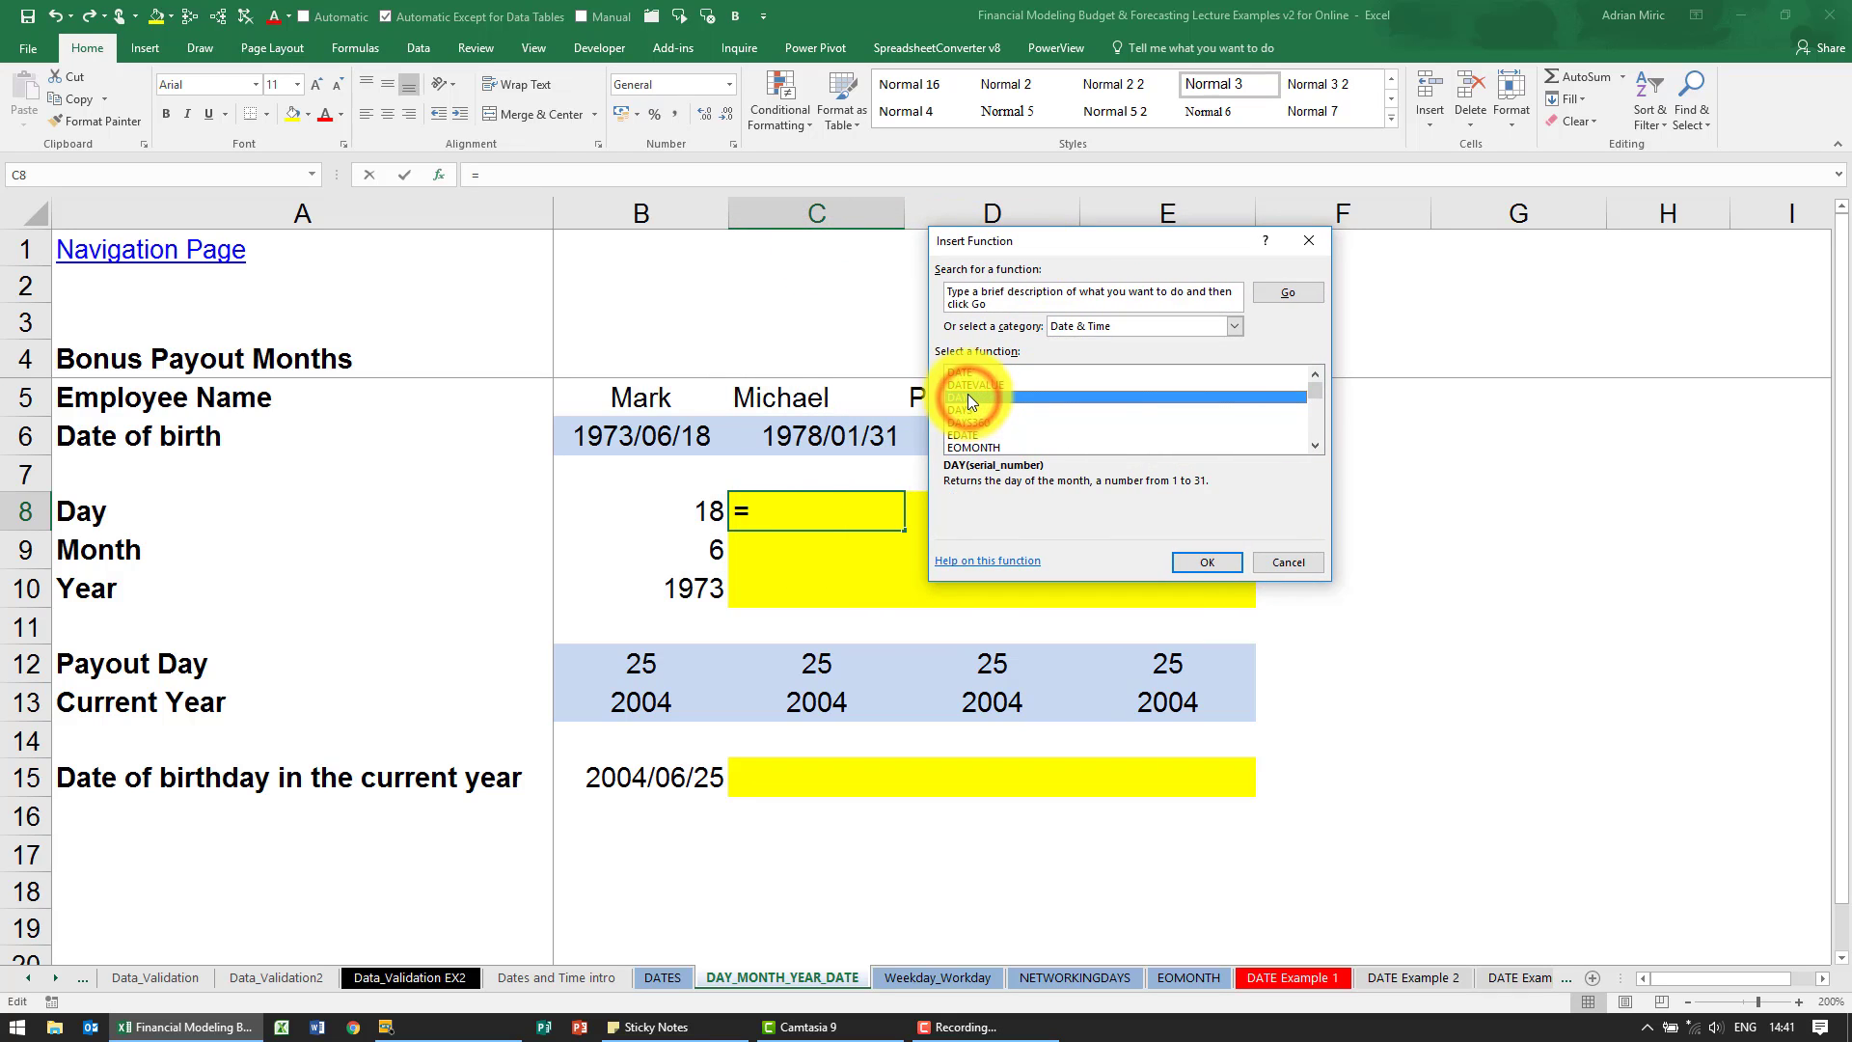
{"action": "left_click", "coordinate": [1189, 561]}
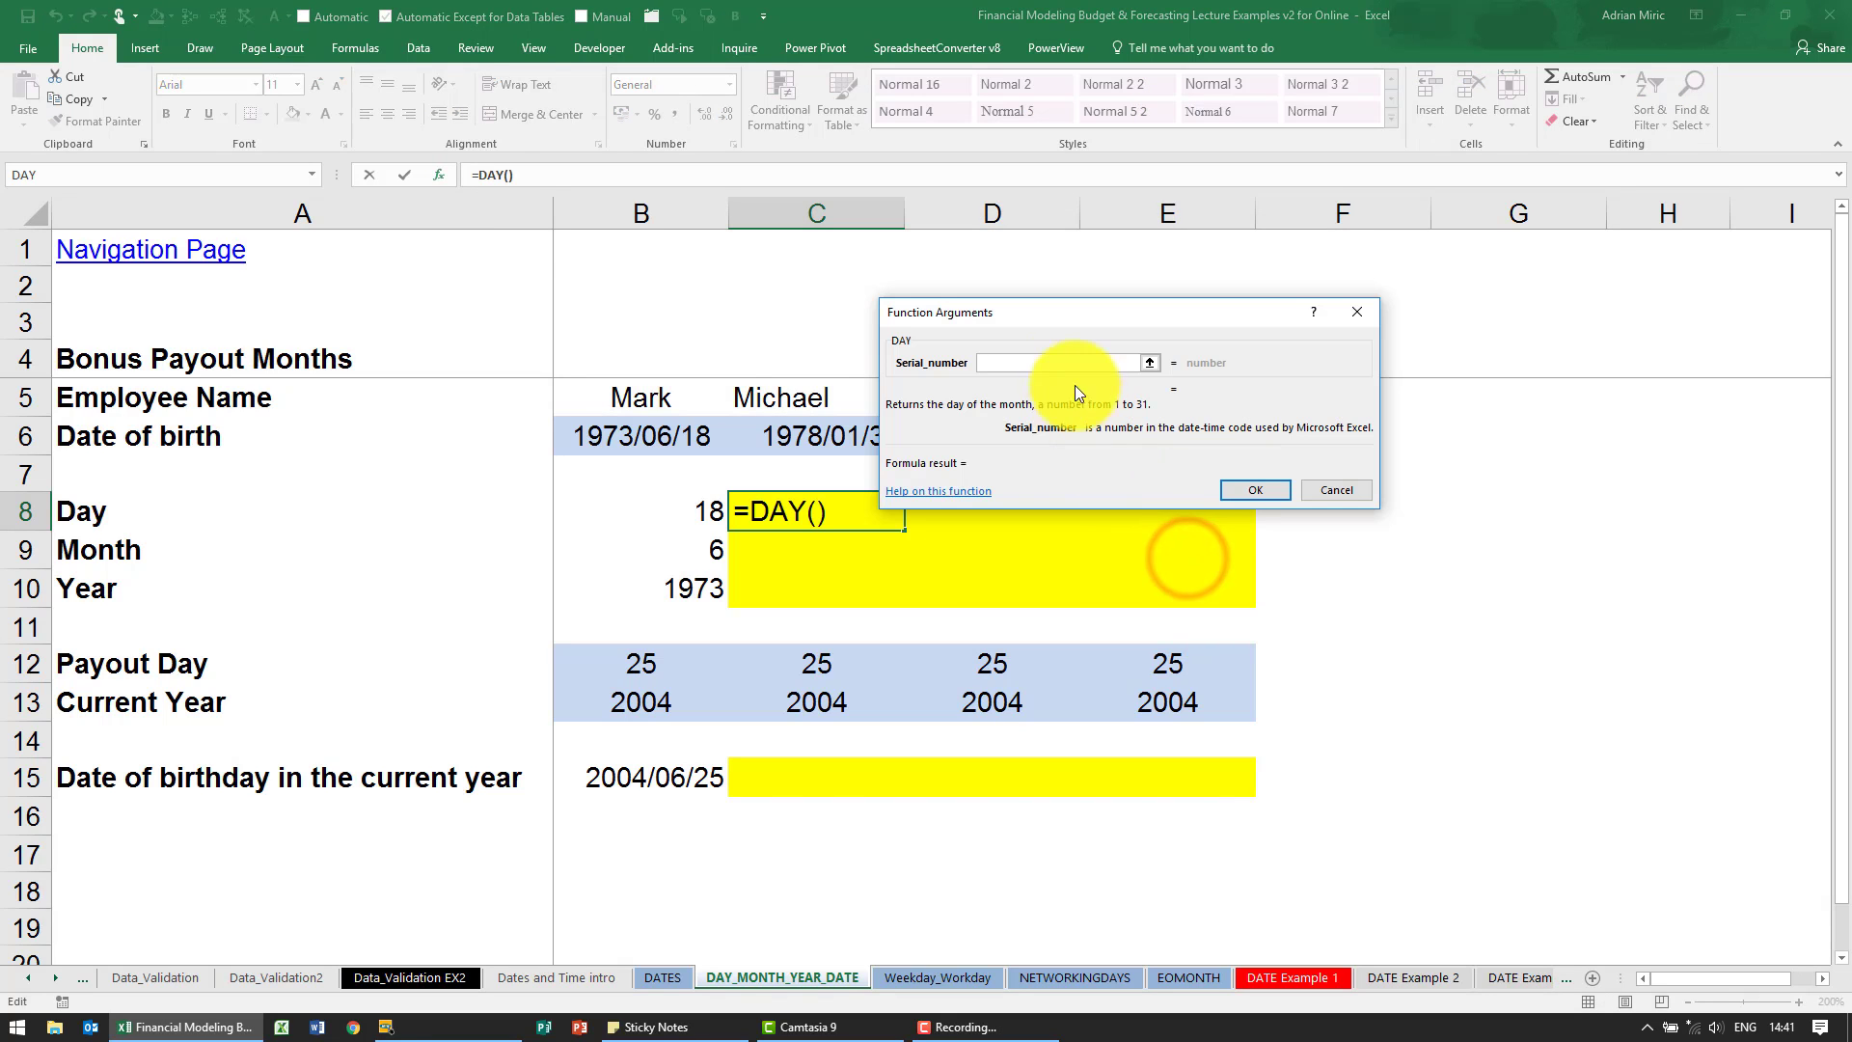
{"action": "left_click_drag", "start_coordinate": [1044, 317], "coordinate": [1107, 329]}
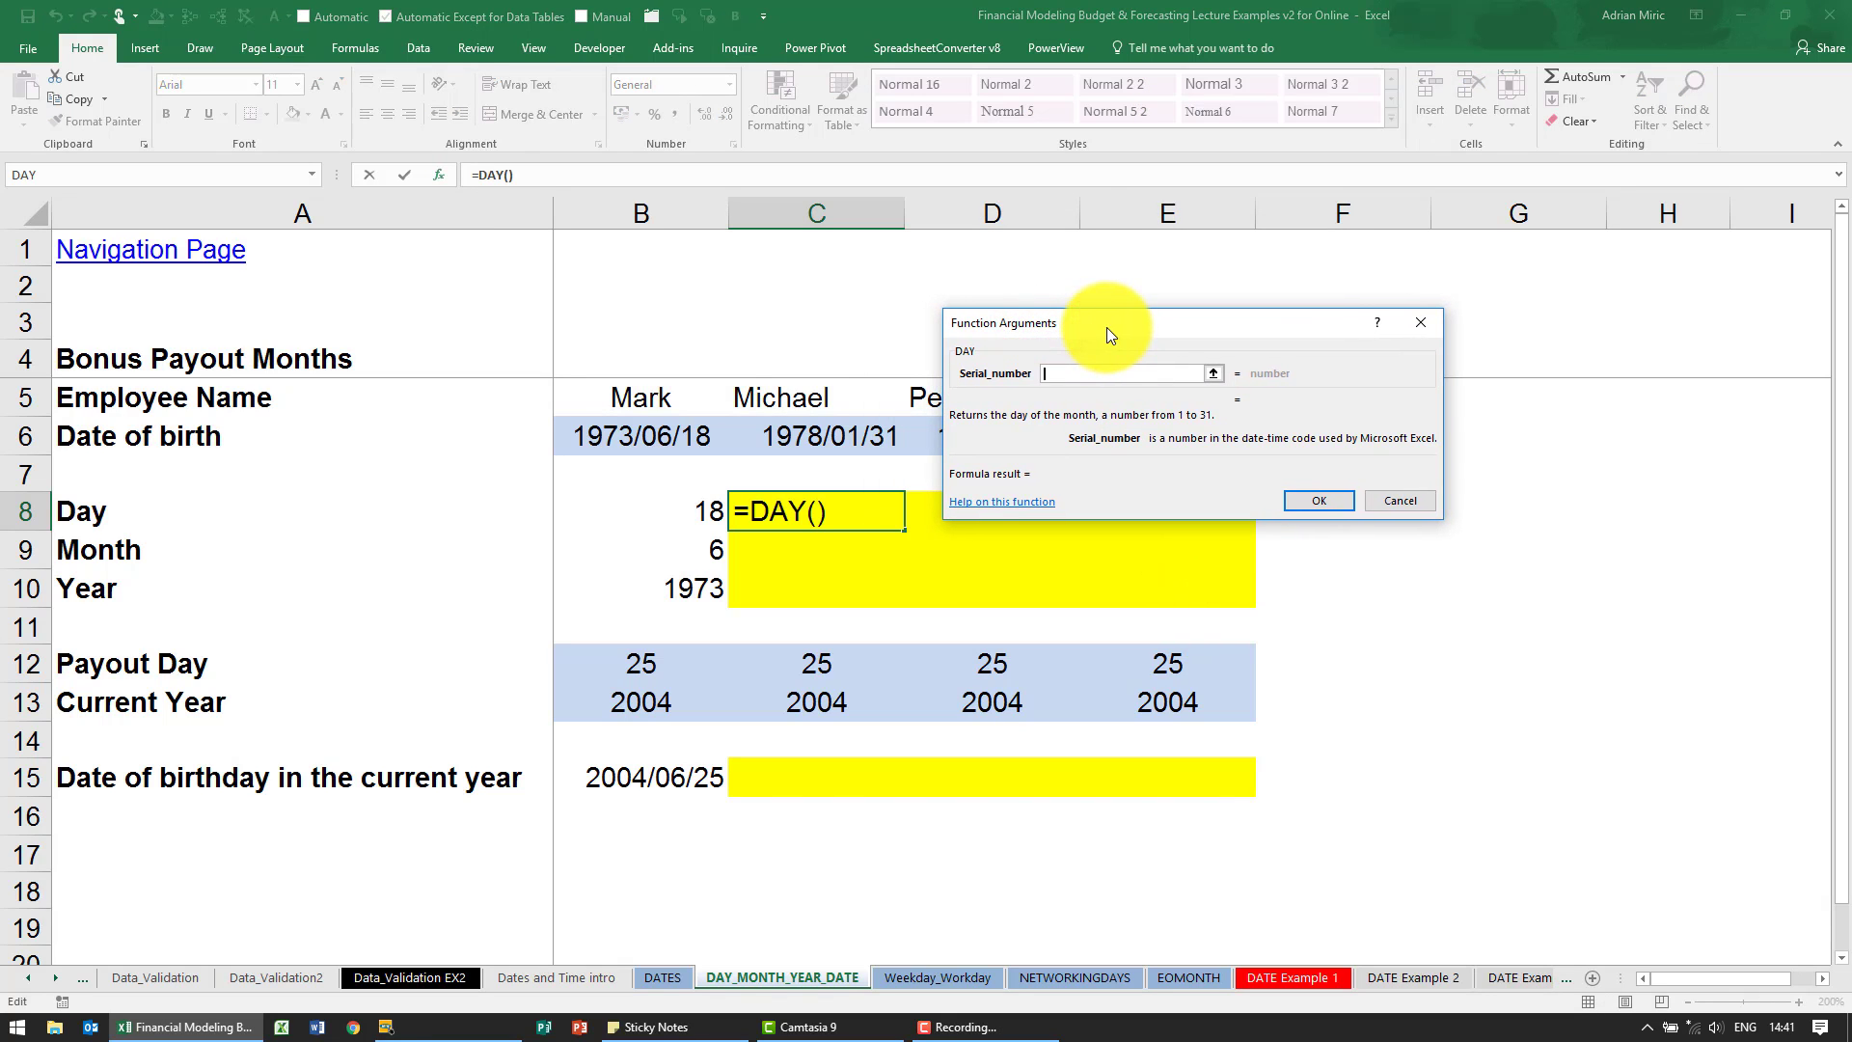
{"action": "left_click", "coordinate": [821, 438]}
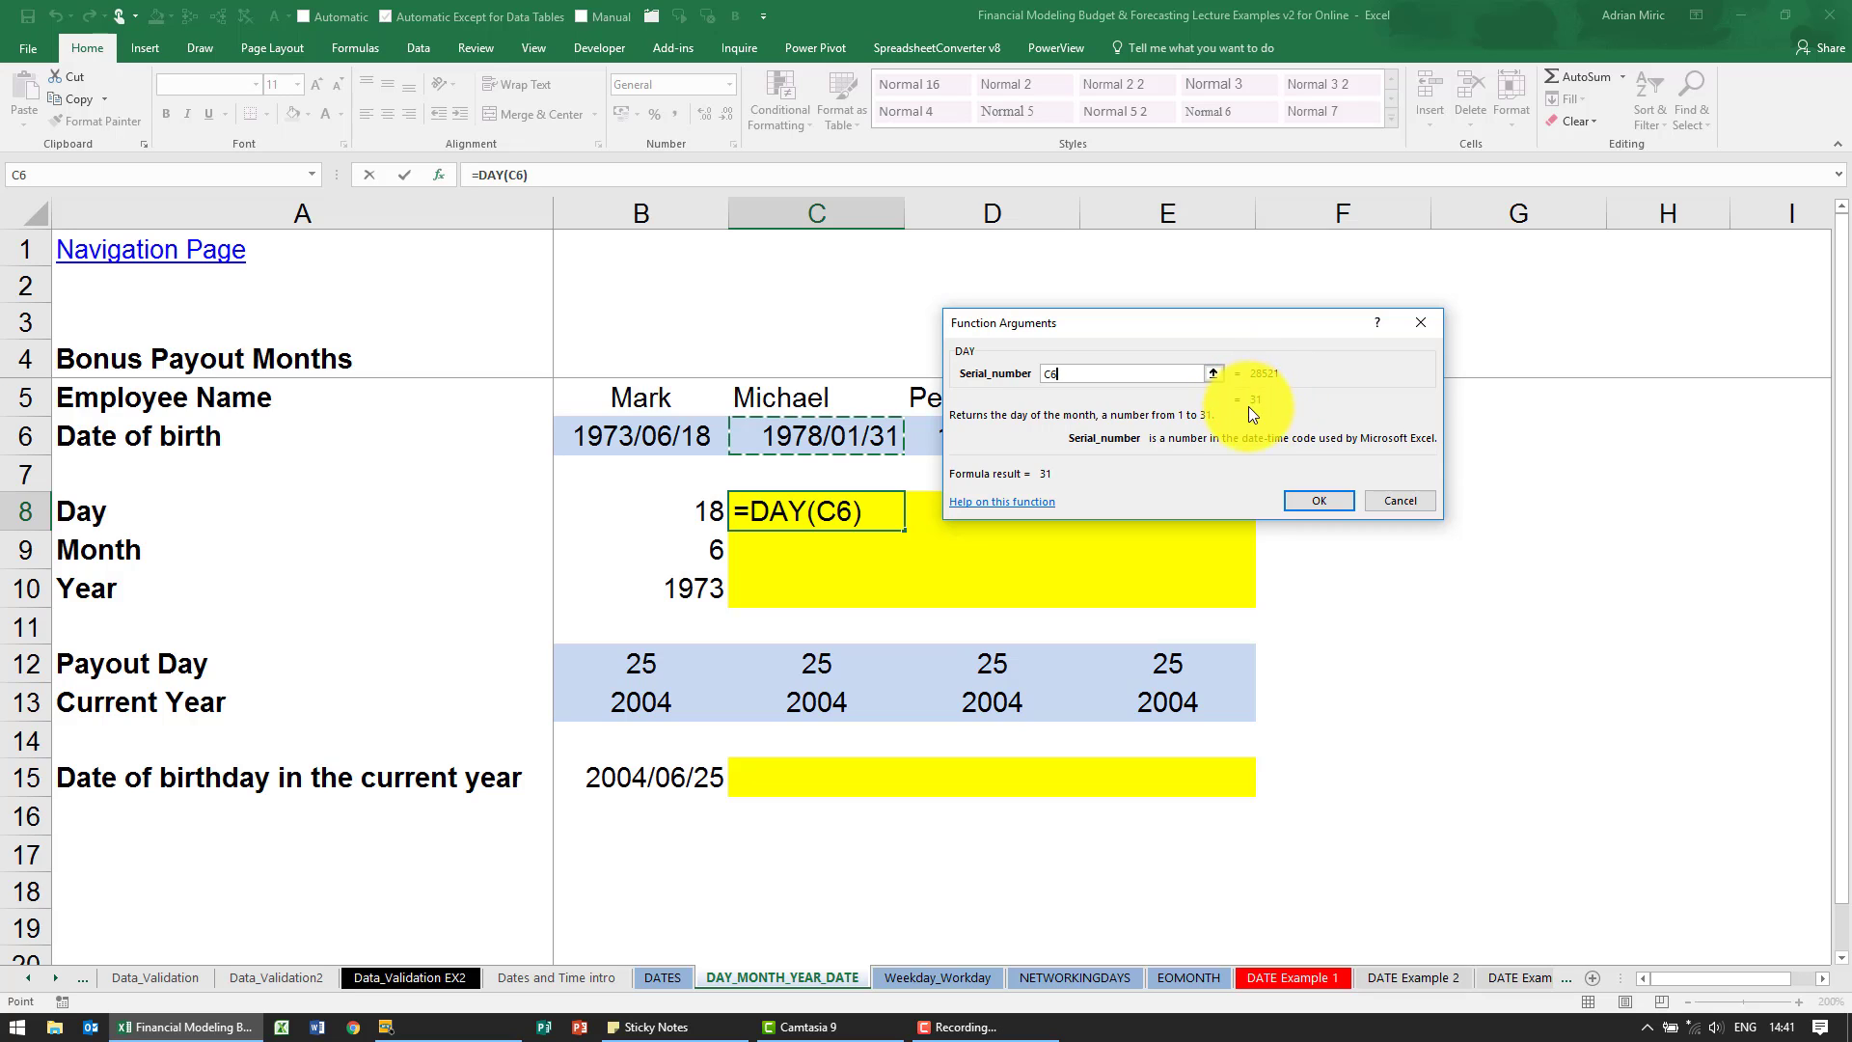
{"action": "left_click", "coordinate": [1310, 503]}
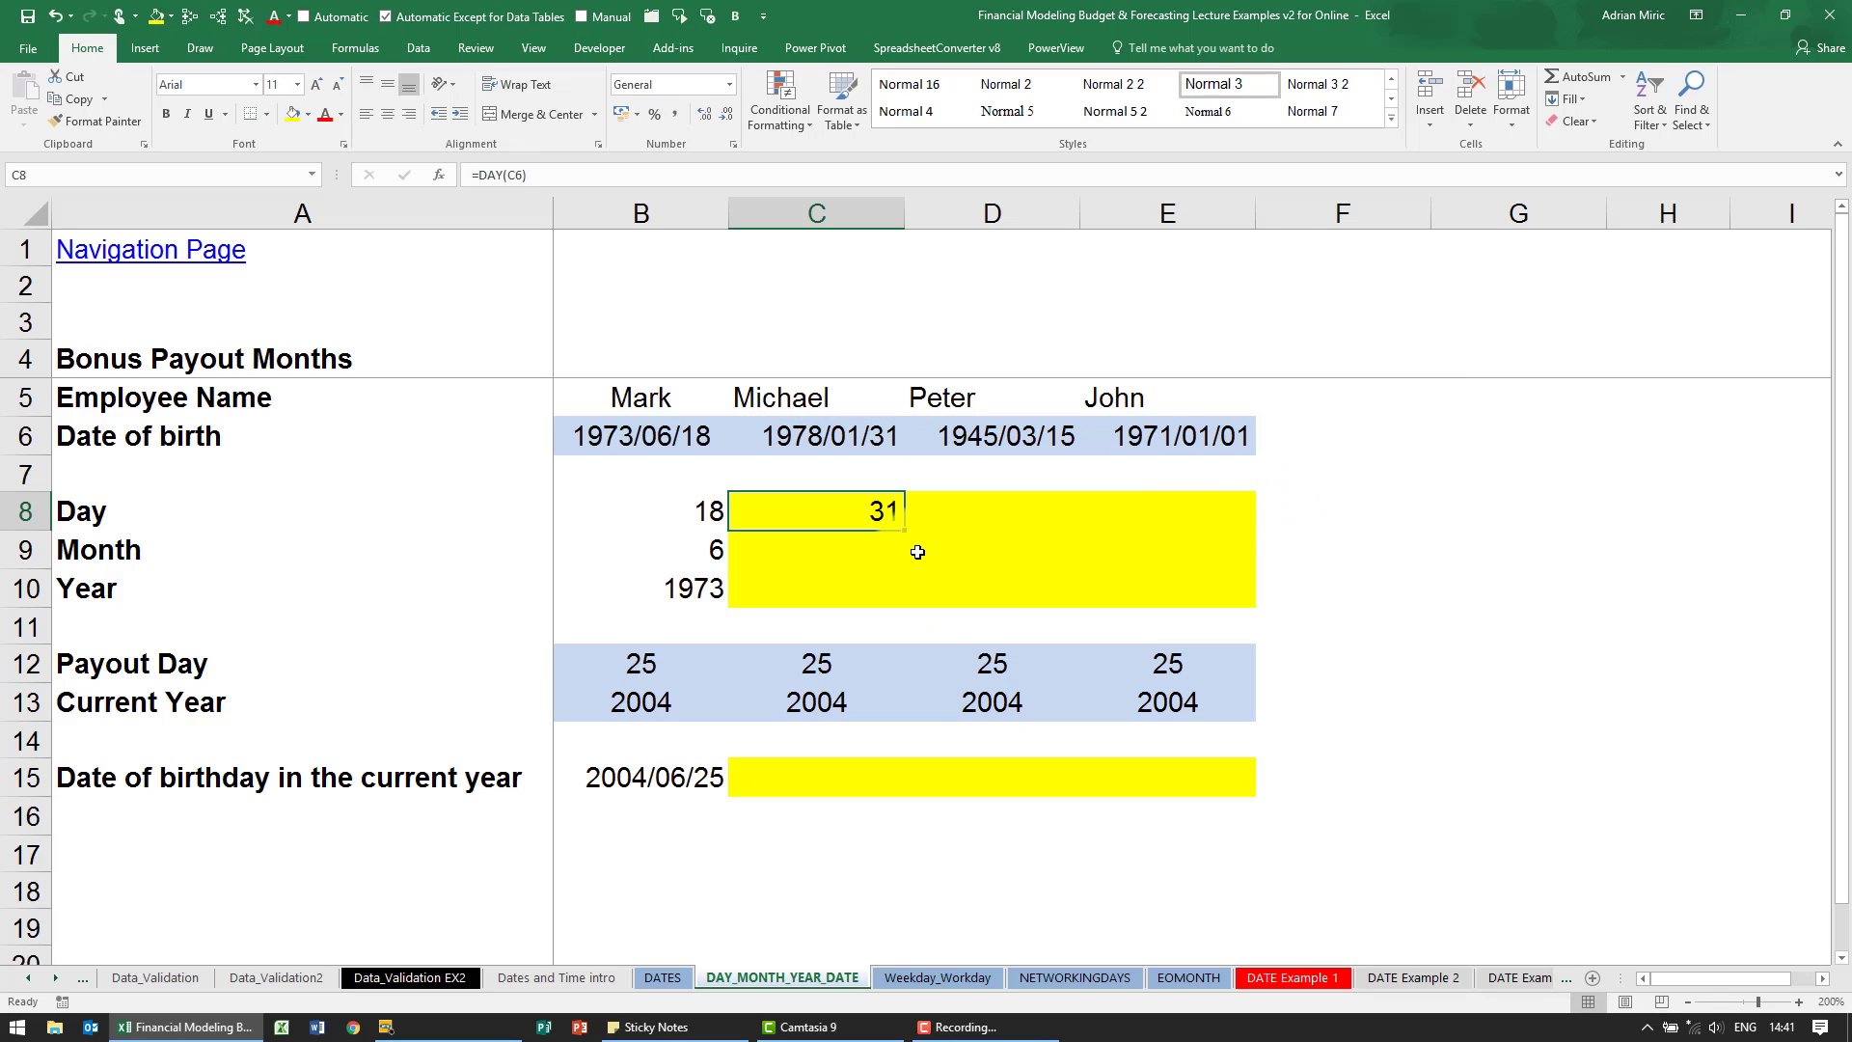
- Insert the MONTH function in C9, with the date of birth in C6 as its serial number
{"action": "left_click", "coordinate": [850, 545]}
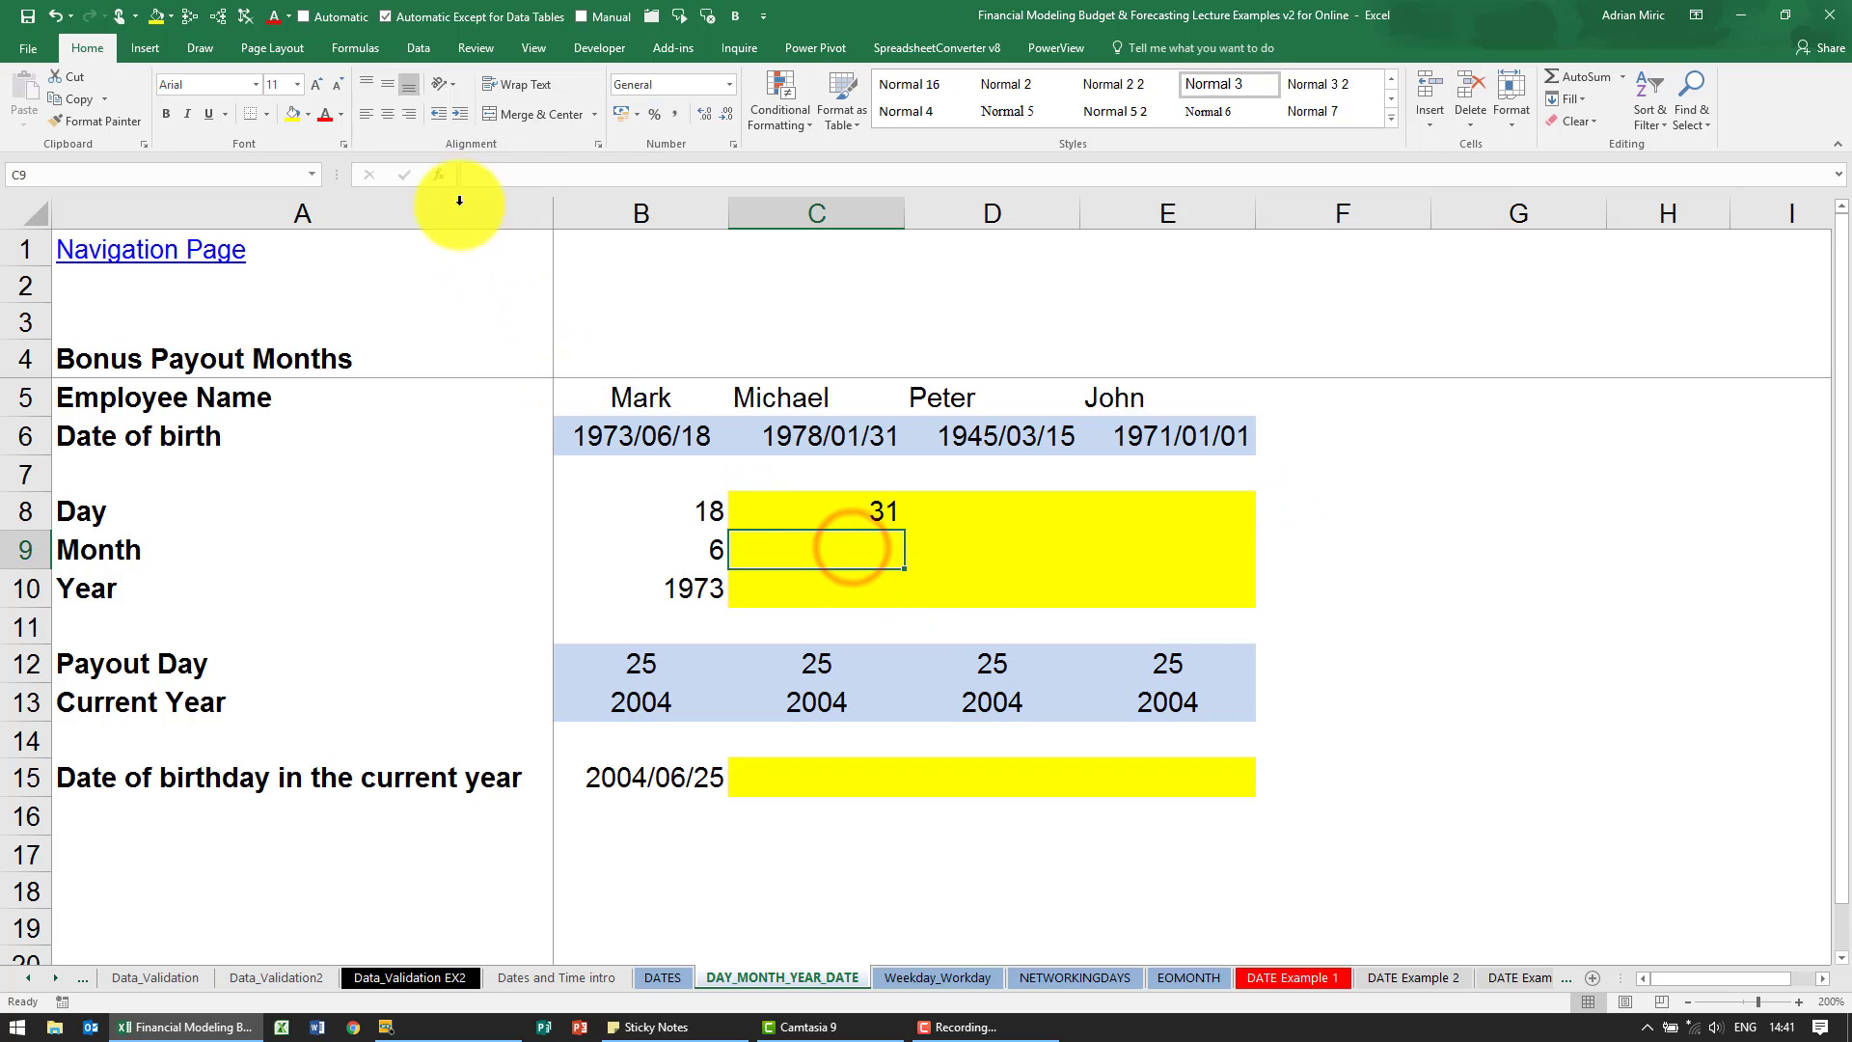
{"action": "left_click", "coordinate": [440, 178]}
{"action": "left_click", "coordinate": [1113, 444]}
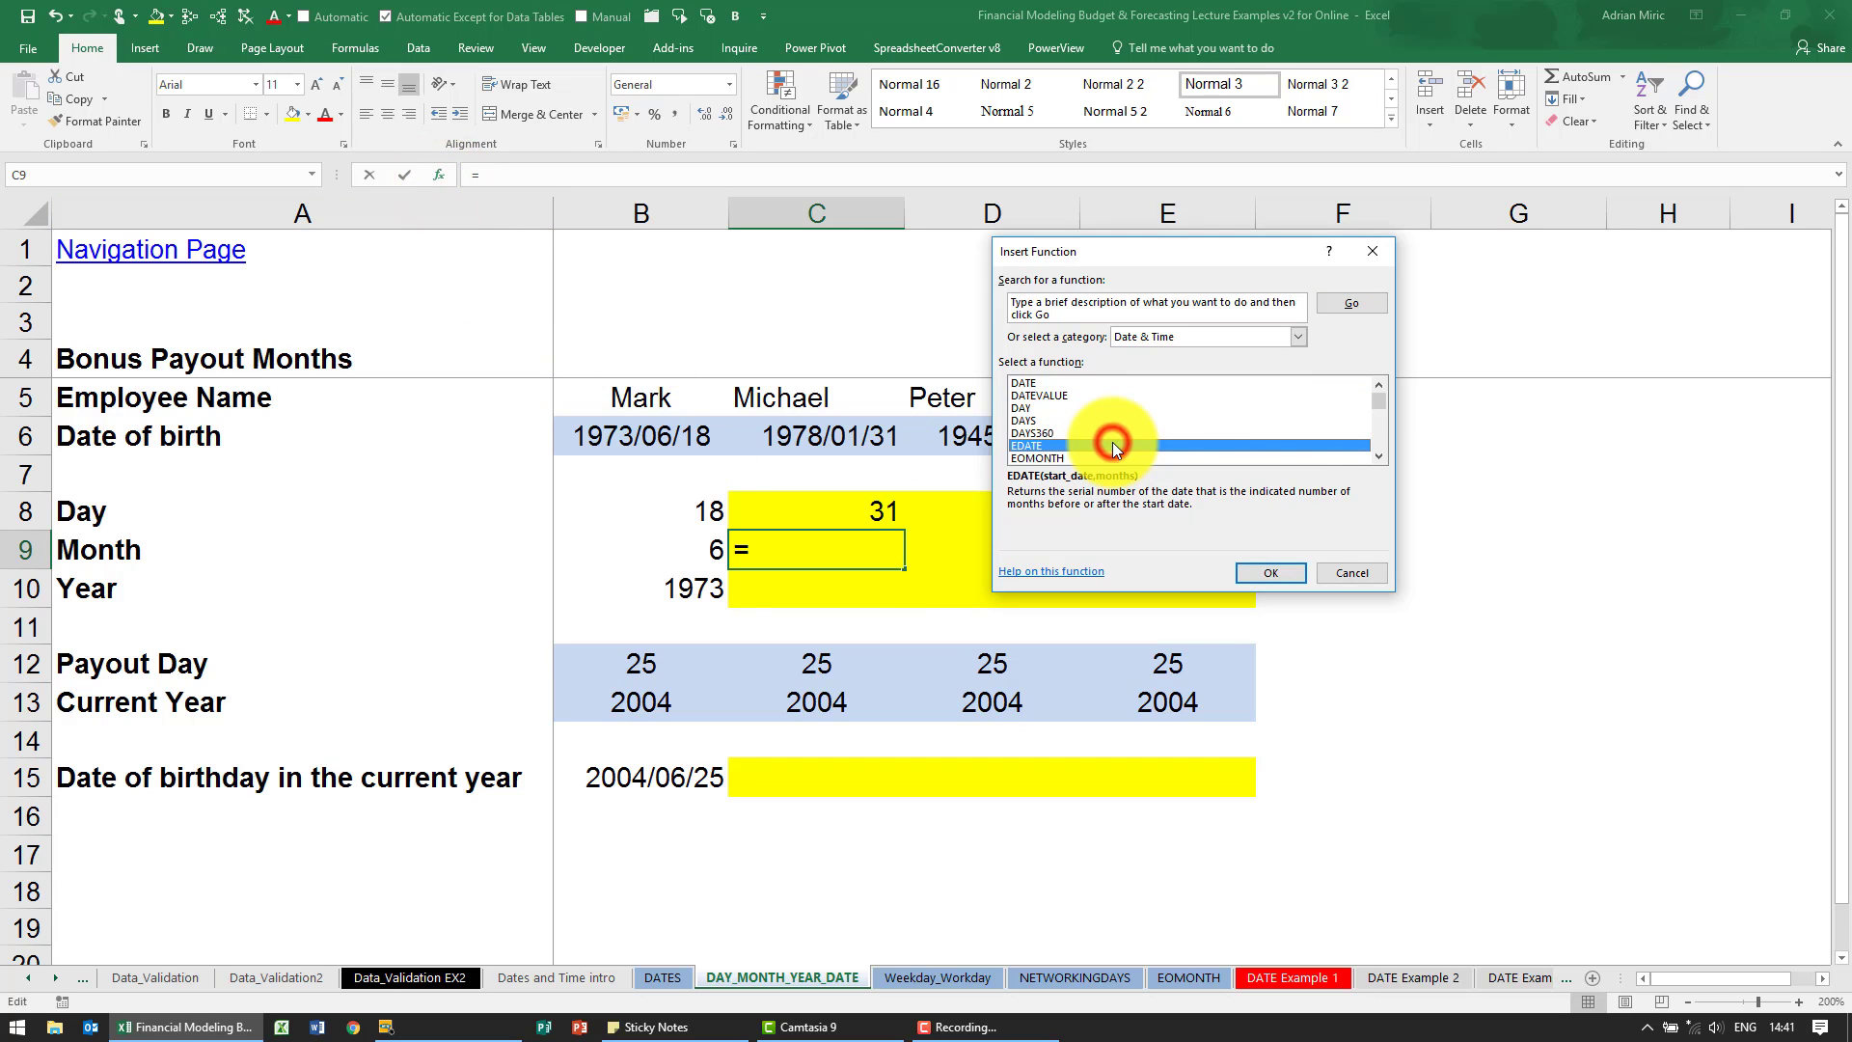
{"action": "key", "text": "m"}
{"action": "key", "text": "o"}
{"action": "key", "text": "Return"}
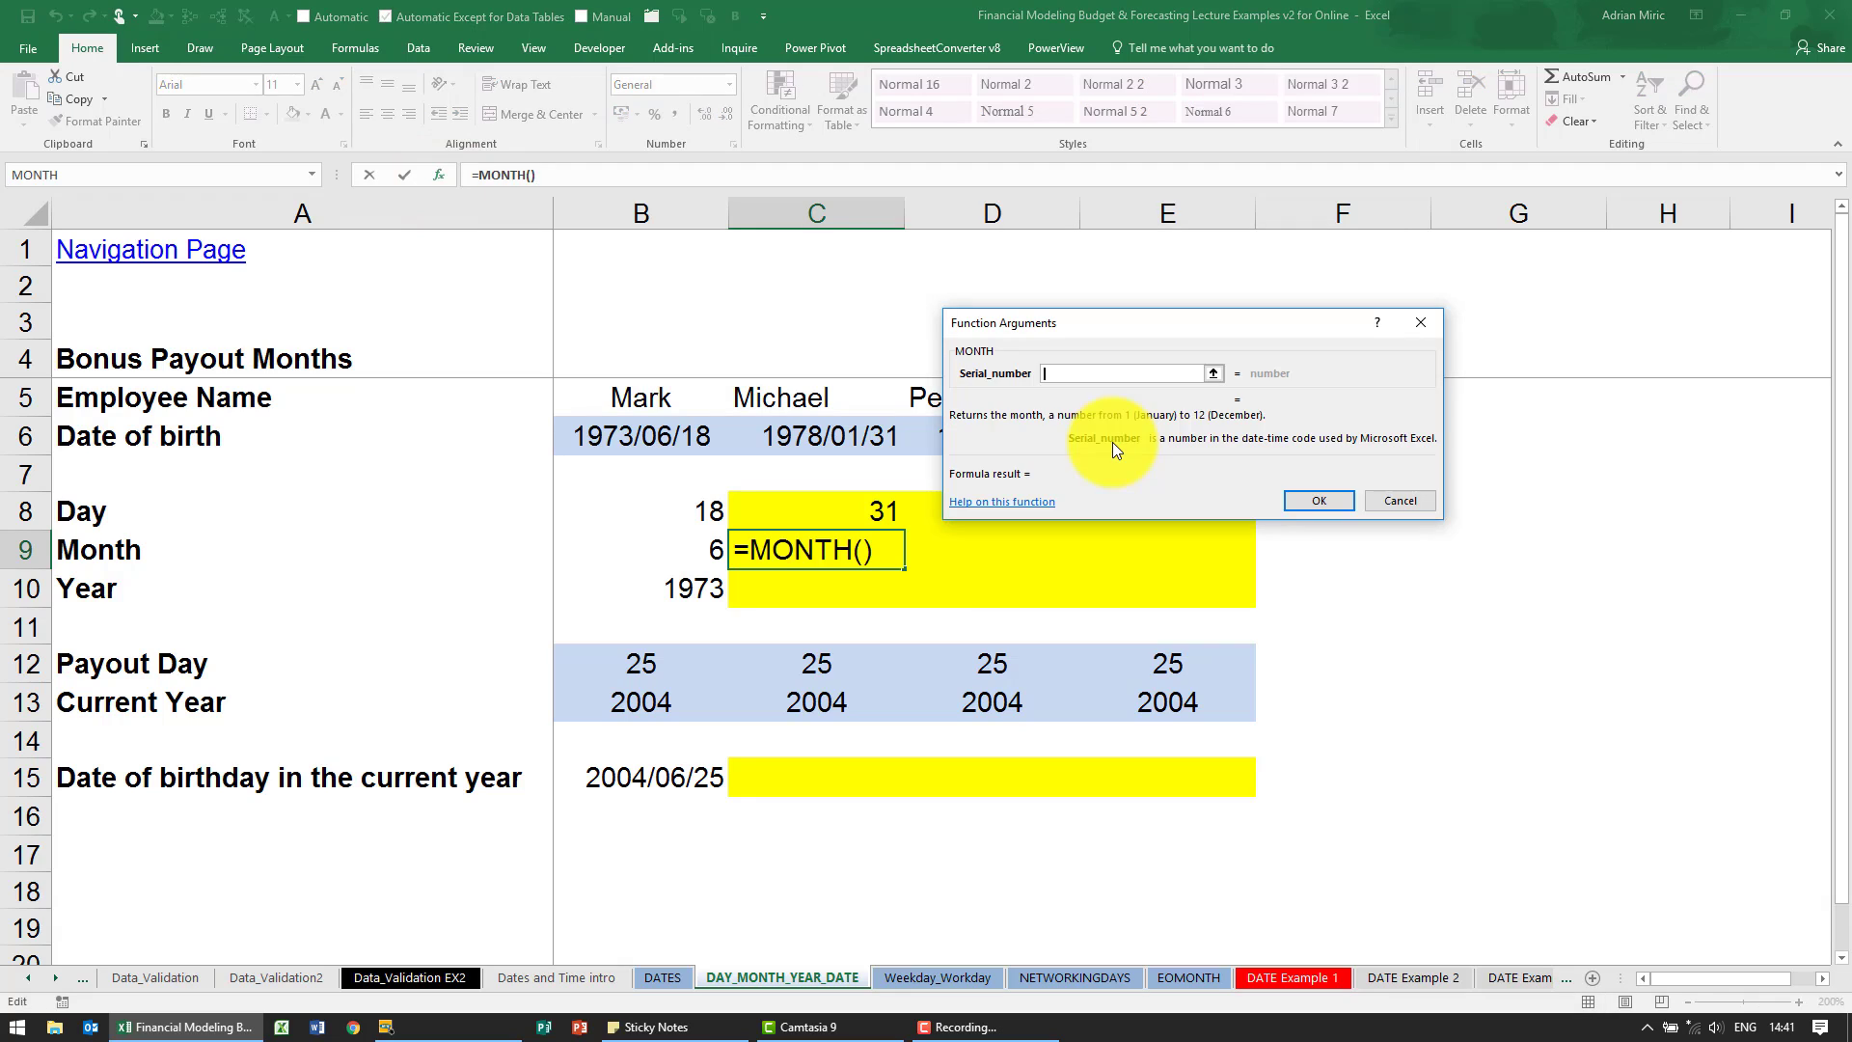
{"action": "left_click", "coordinate": [798, 444]}
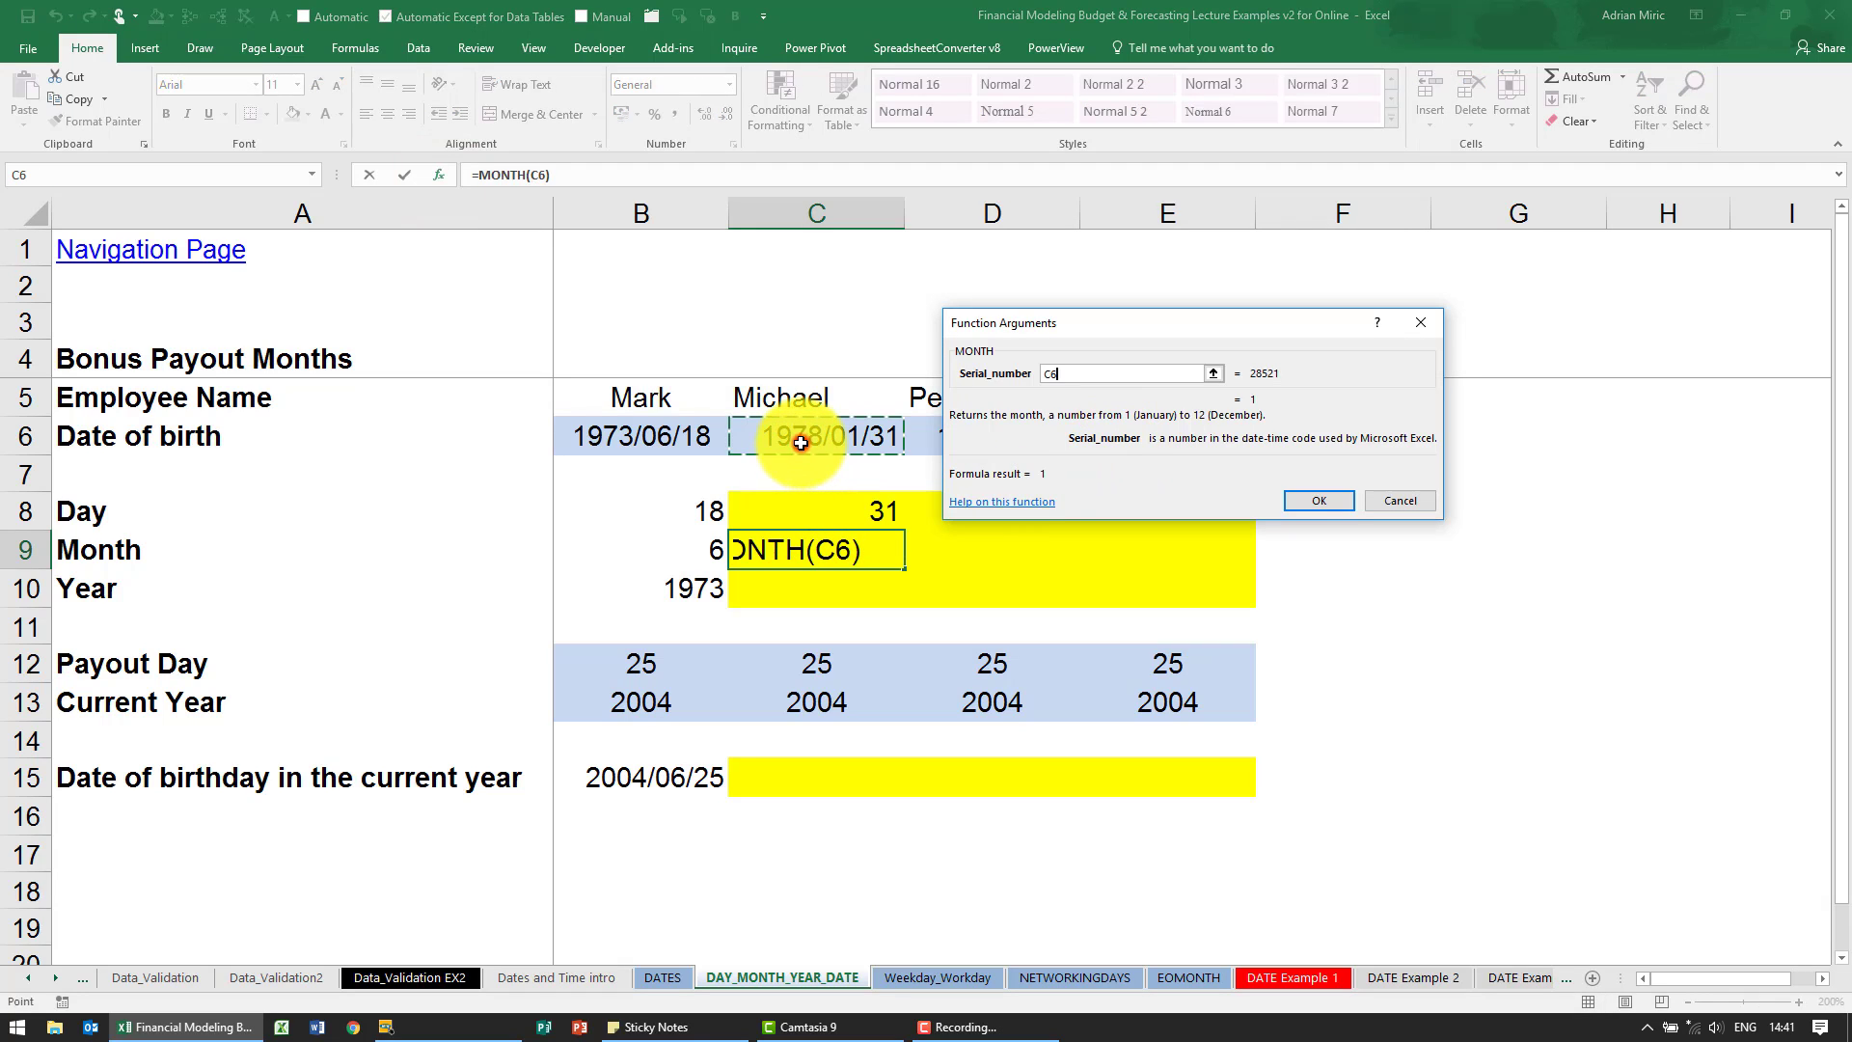
{"action": "left_click", "coordinate": [1320, 501]}
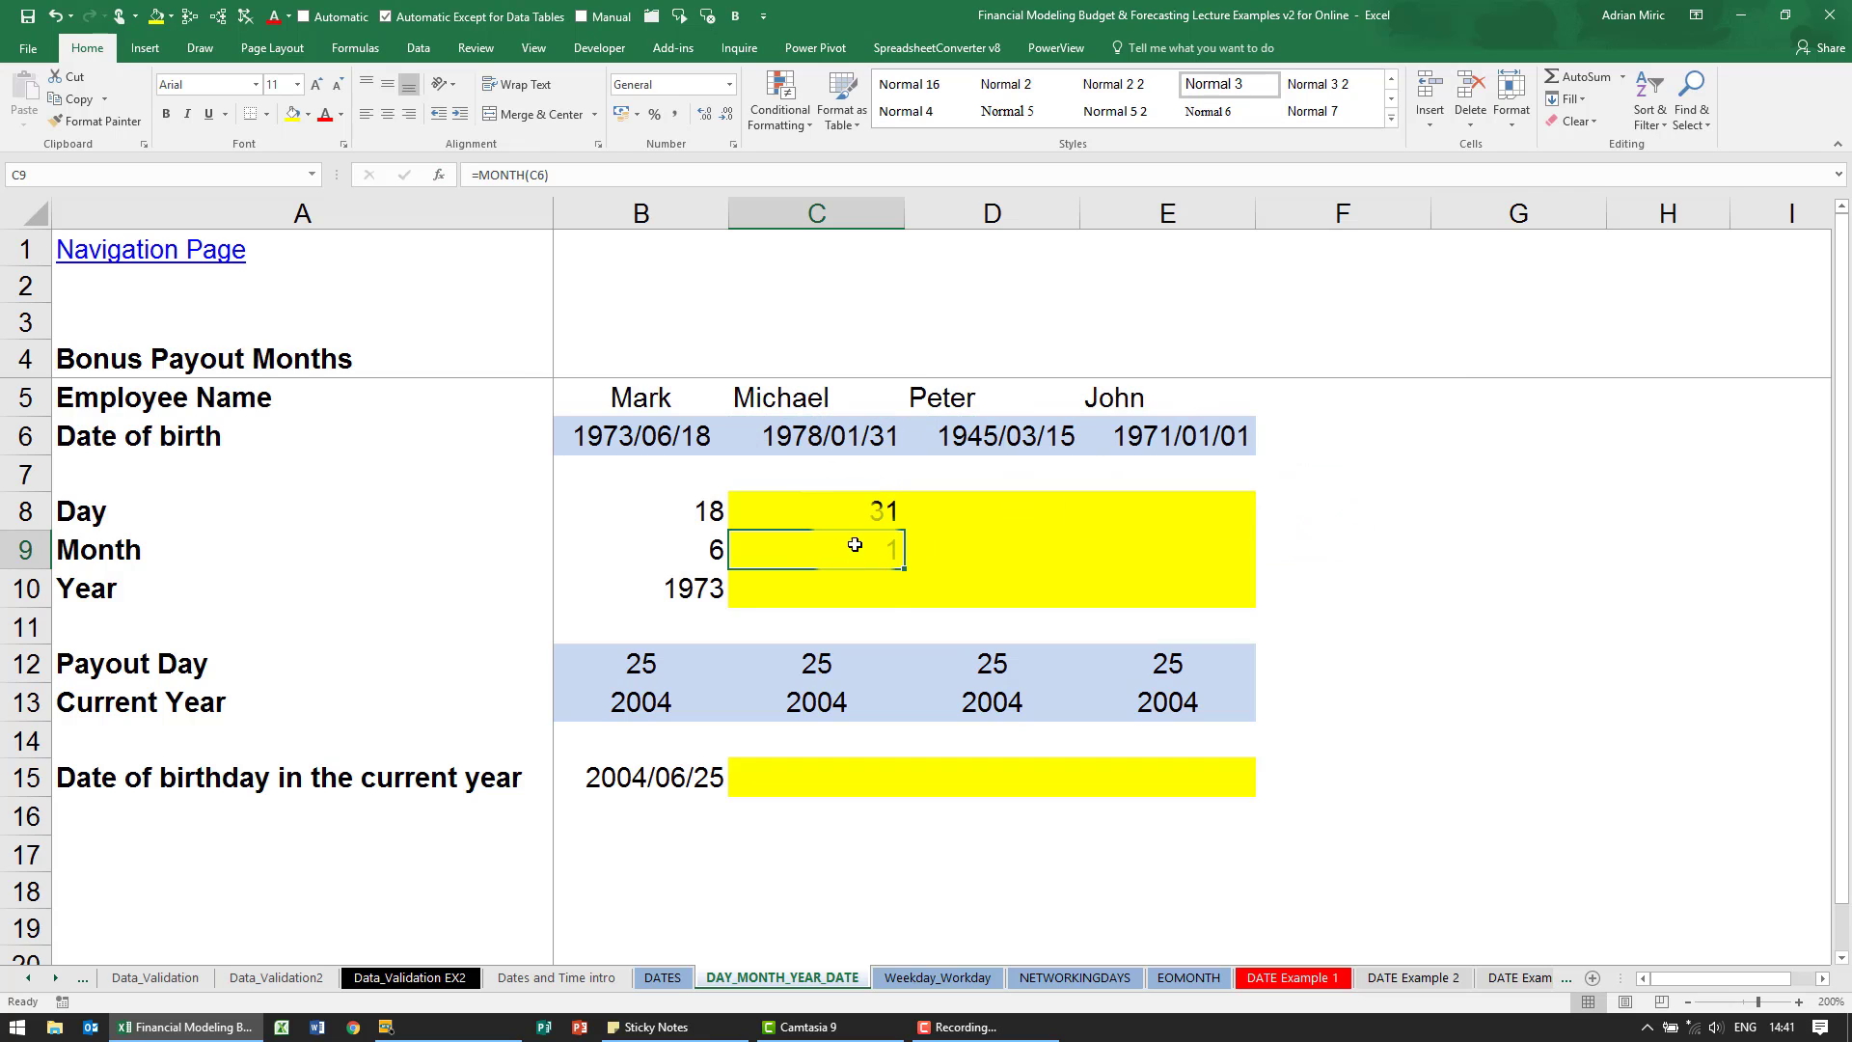
- Insert the YEAR function in C10, with the date of birth in C6 as its serial number
{"action": "left_click", "coordinate": [860, 586]}
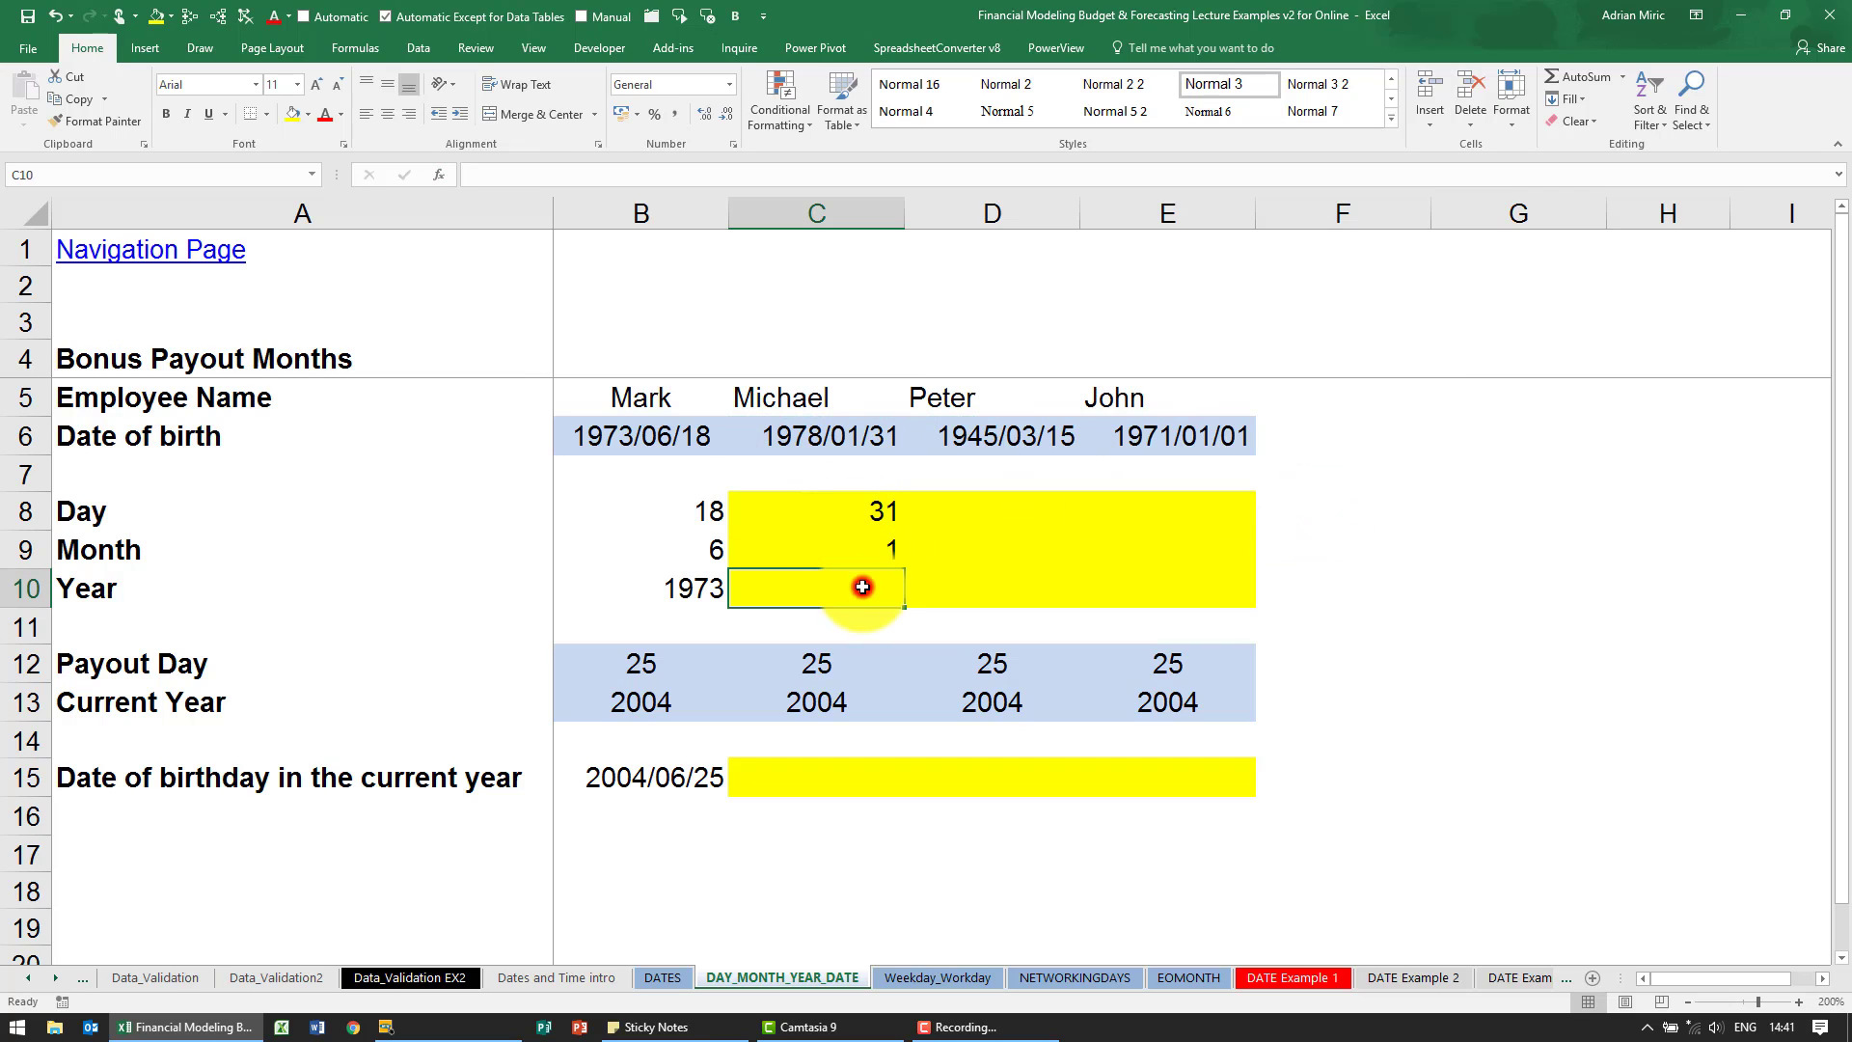
{"action": "left_click", "coordinate": [439, 174]}
{"action": "left_click", "coordinate": [1044, 444]}
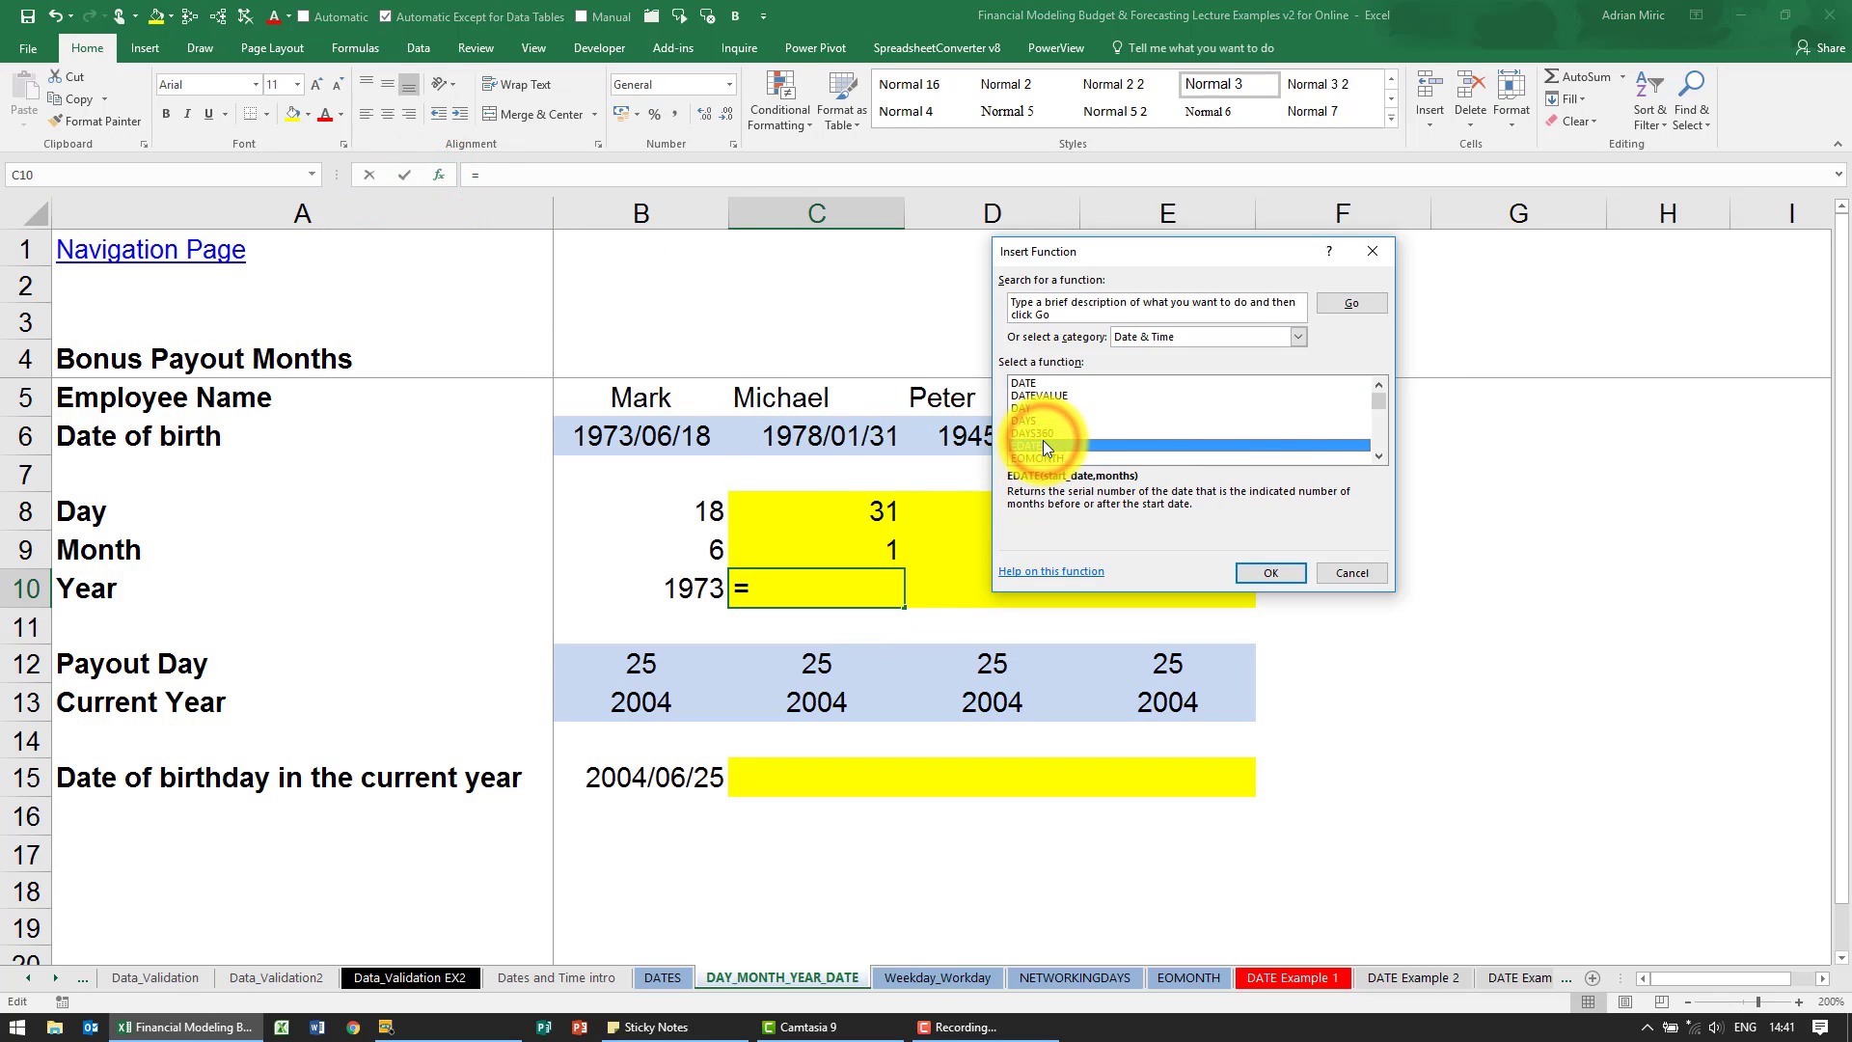
{"action": "key", "text": "y"}
{"action": "key", "text": "Return"}
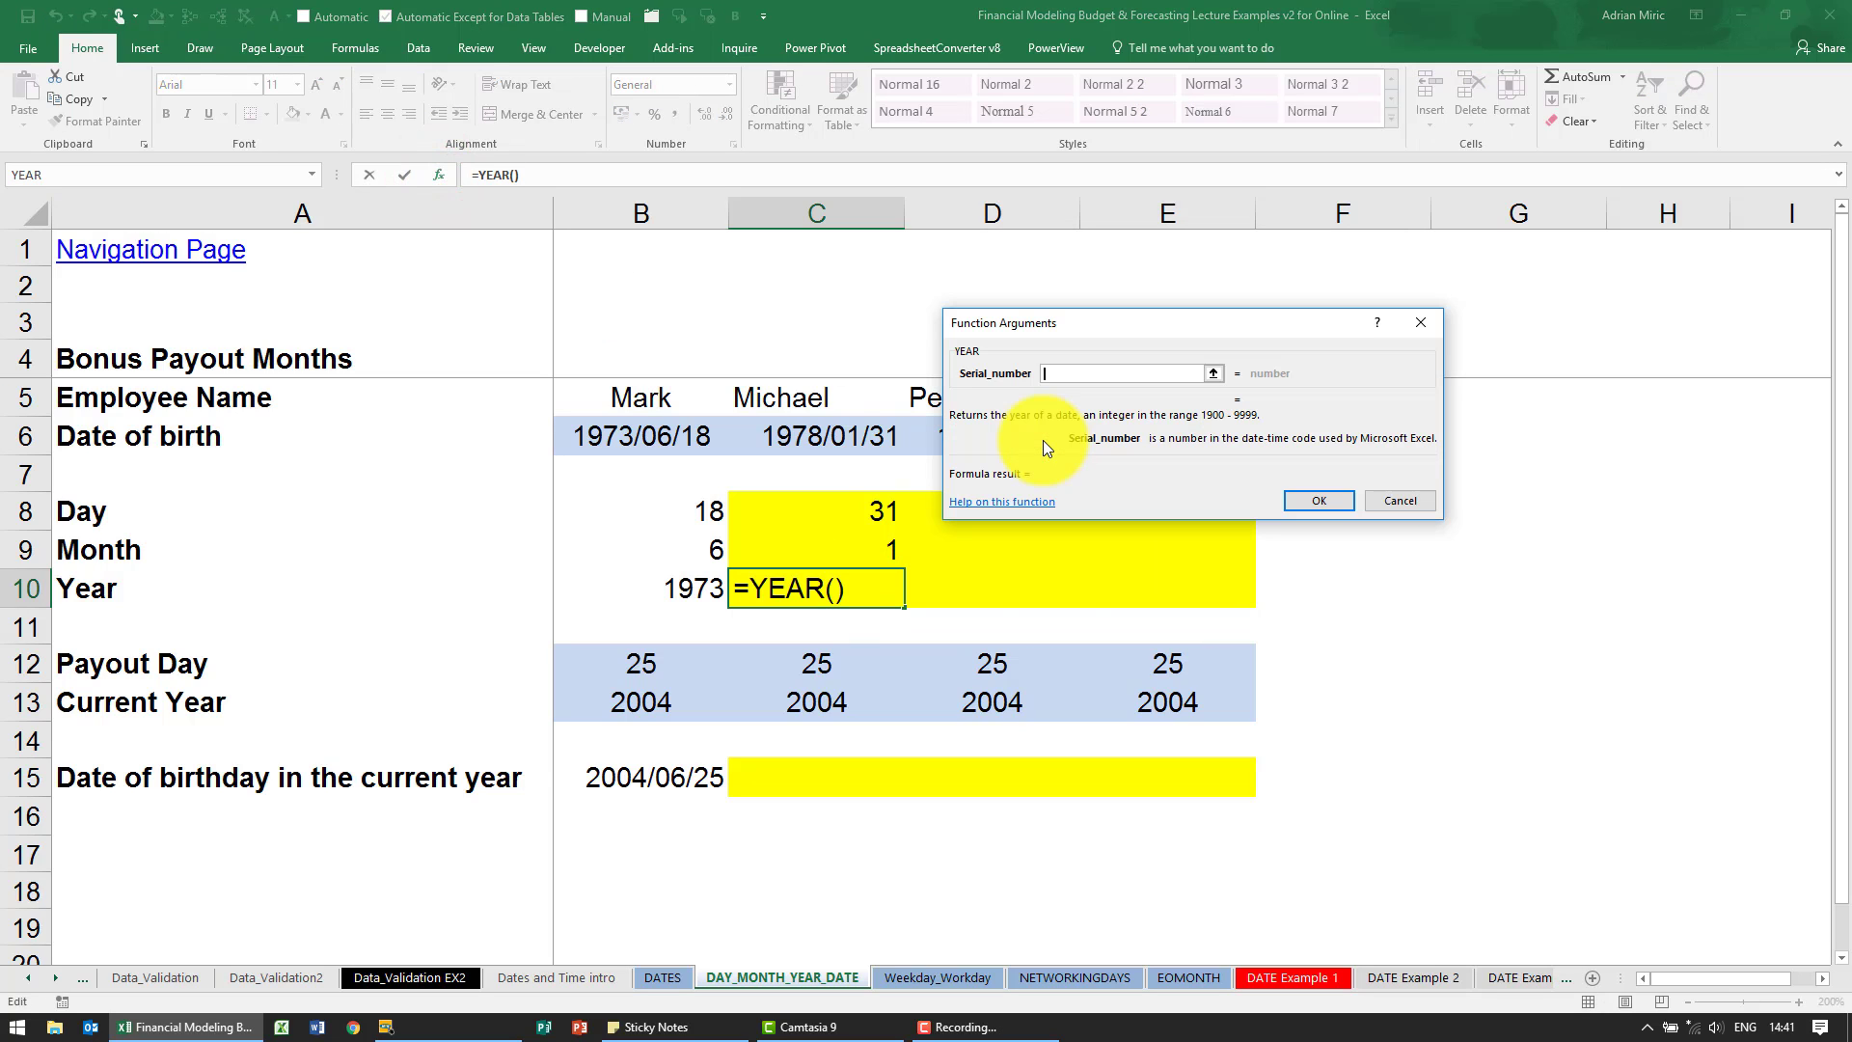
{"action": "left_click", "coordinate": [816, 436]}
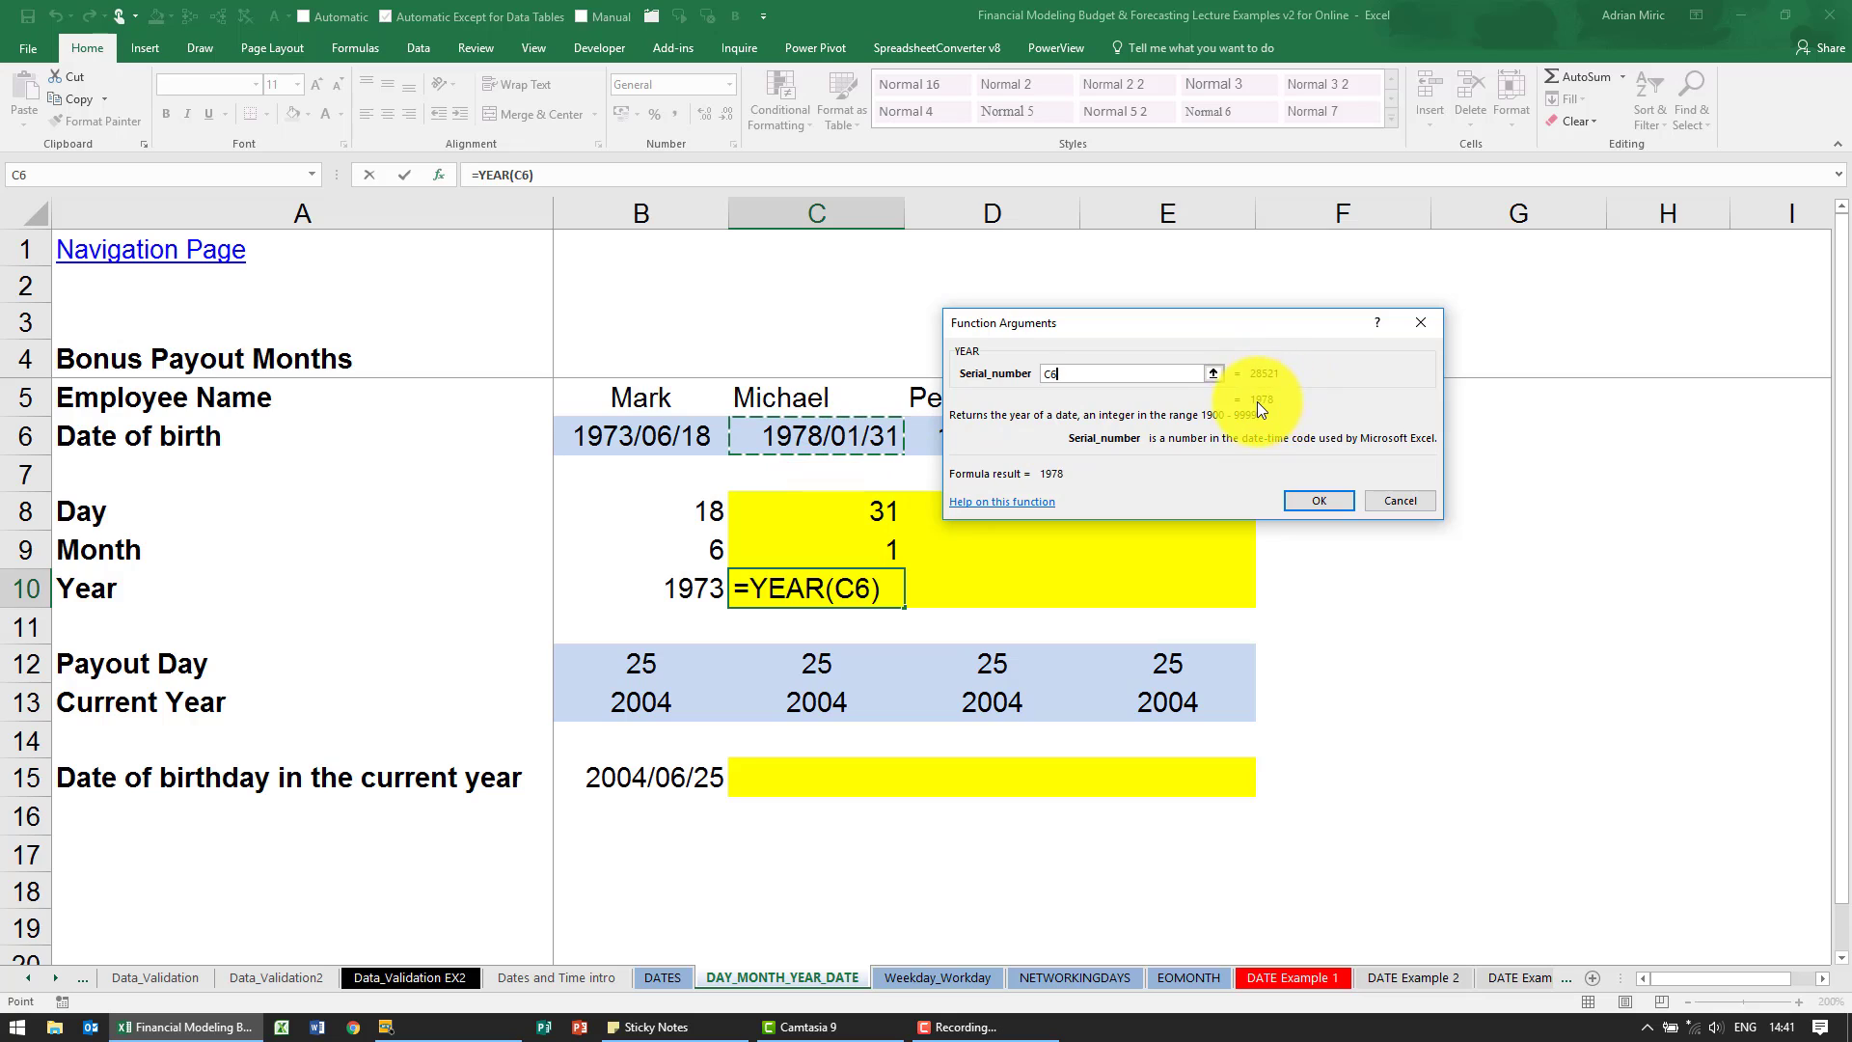
{"action": "left_click", "coordinate": [1335, 494]}
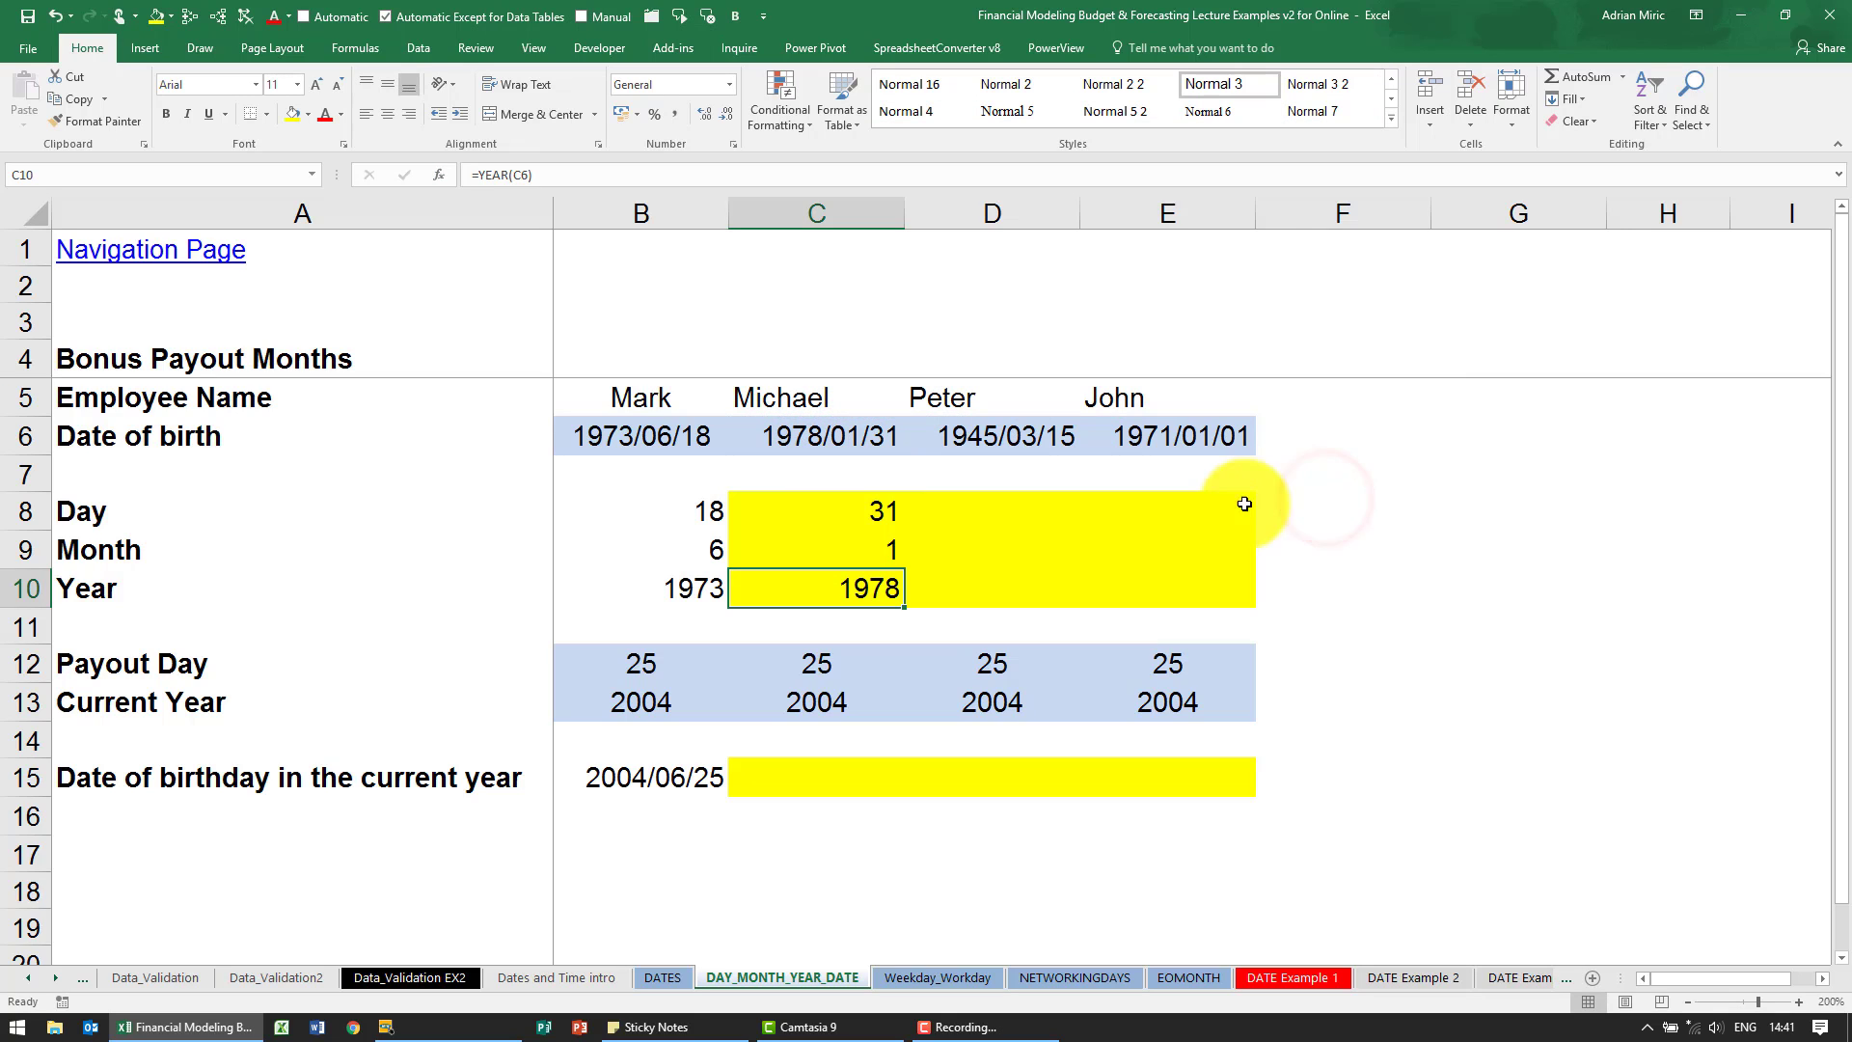
- Start the LEFT function in D10, choosing it from the list of all functions
{"action": "left_click", "coordinate": [1006, 511]}
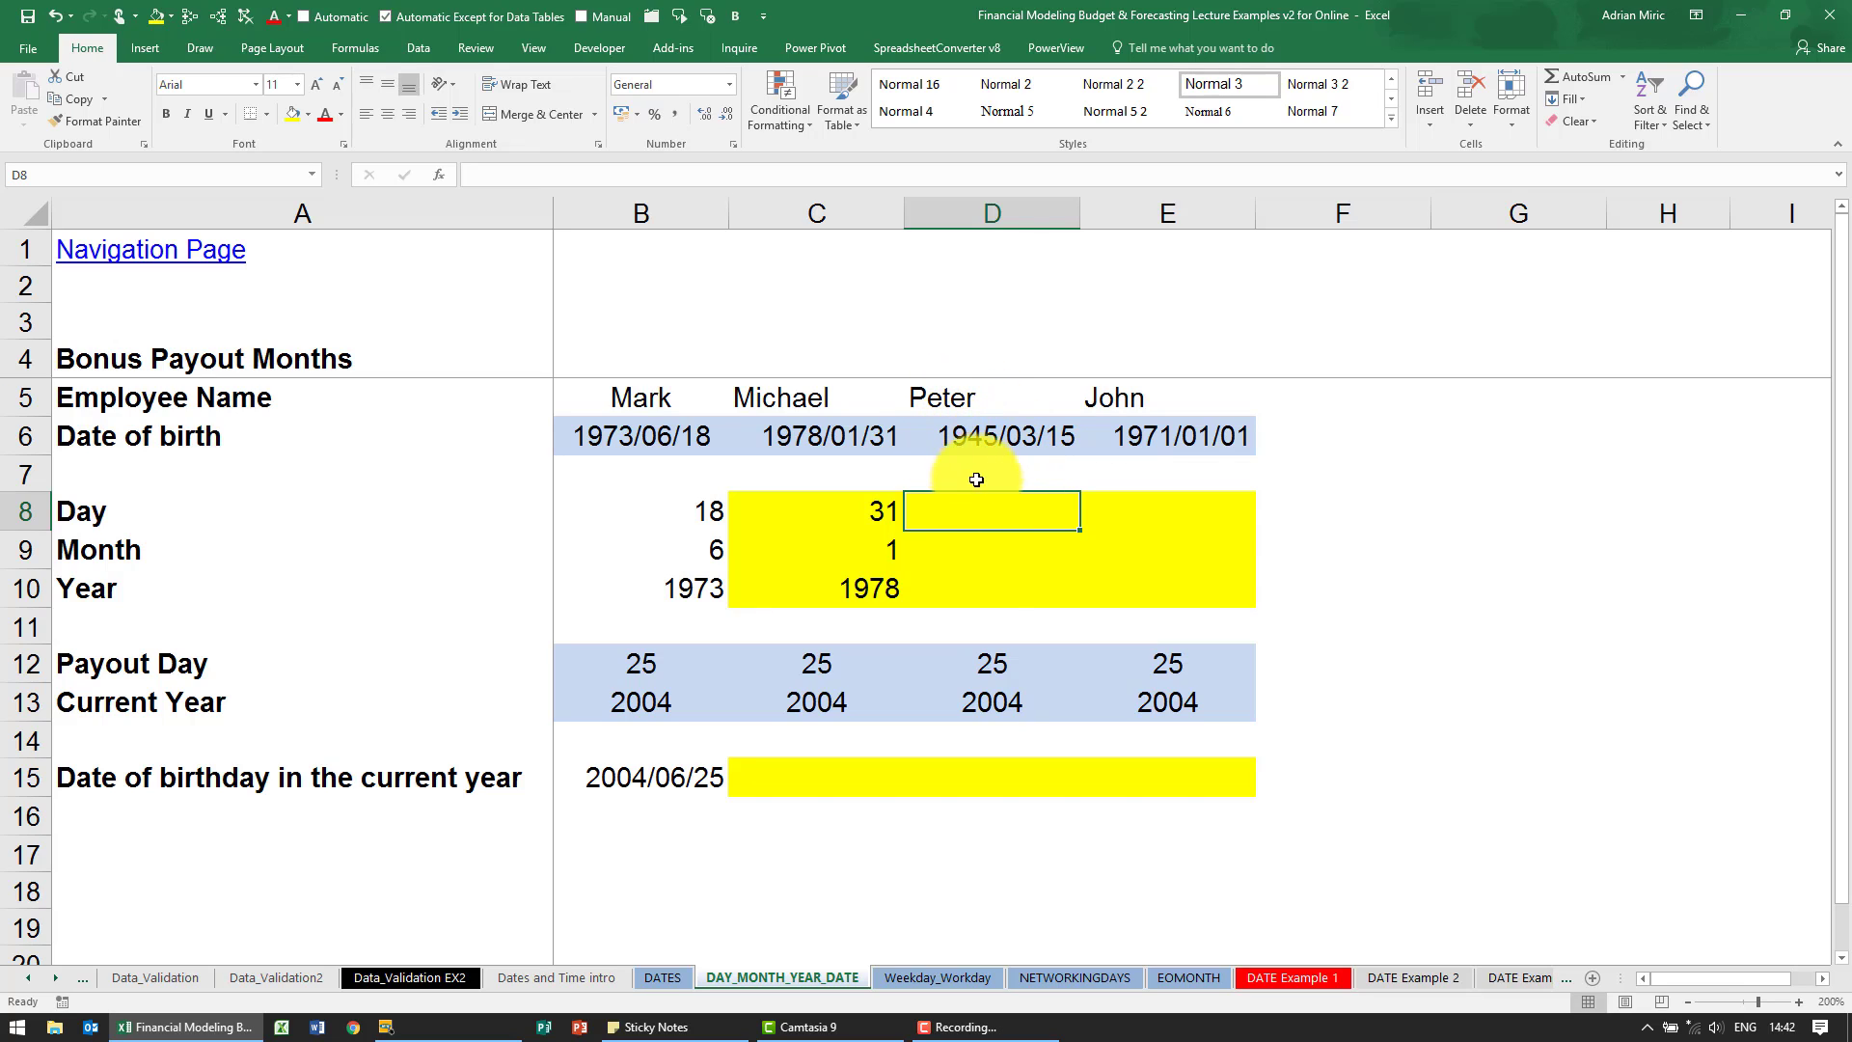
{"action": "left_click", "coordinate": [987, 582]}
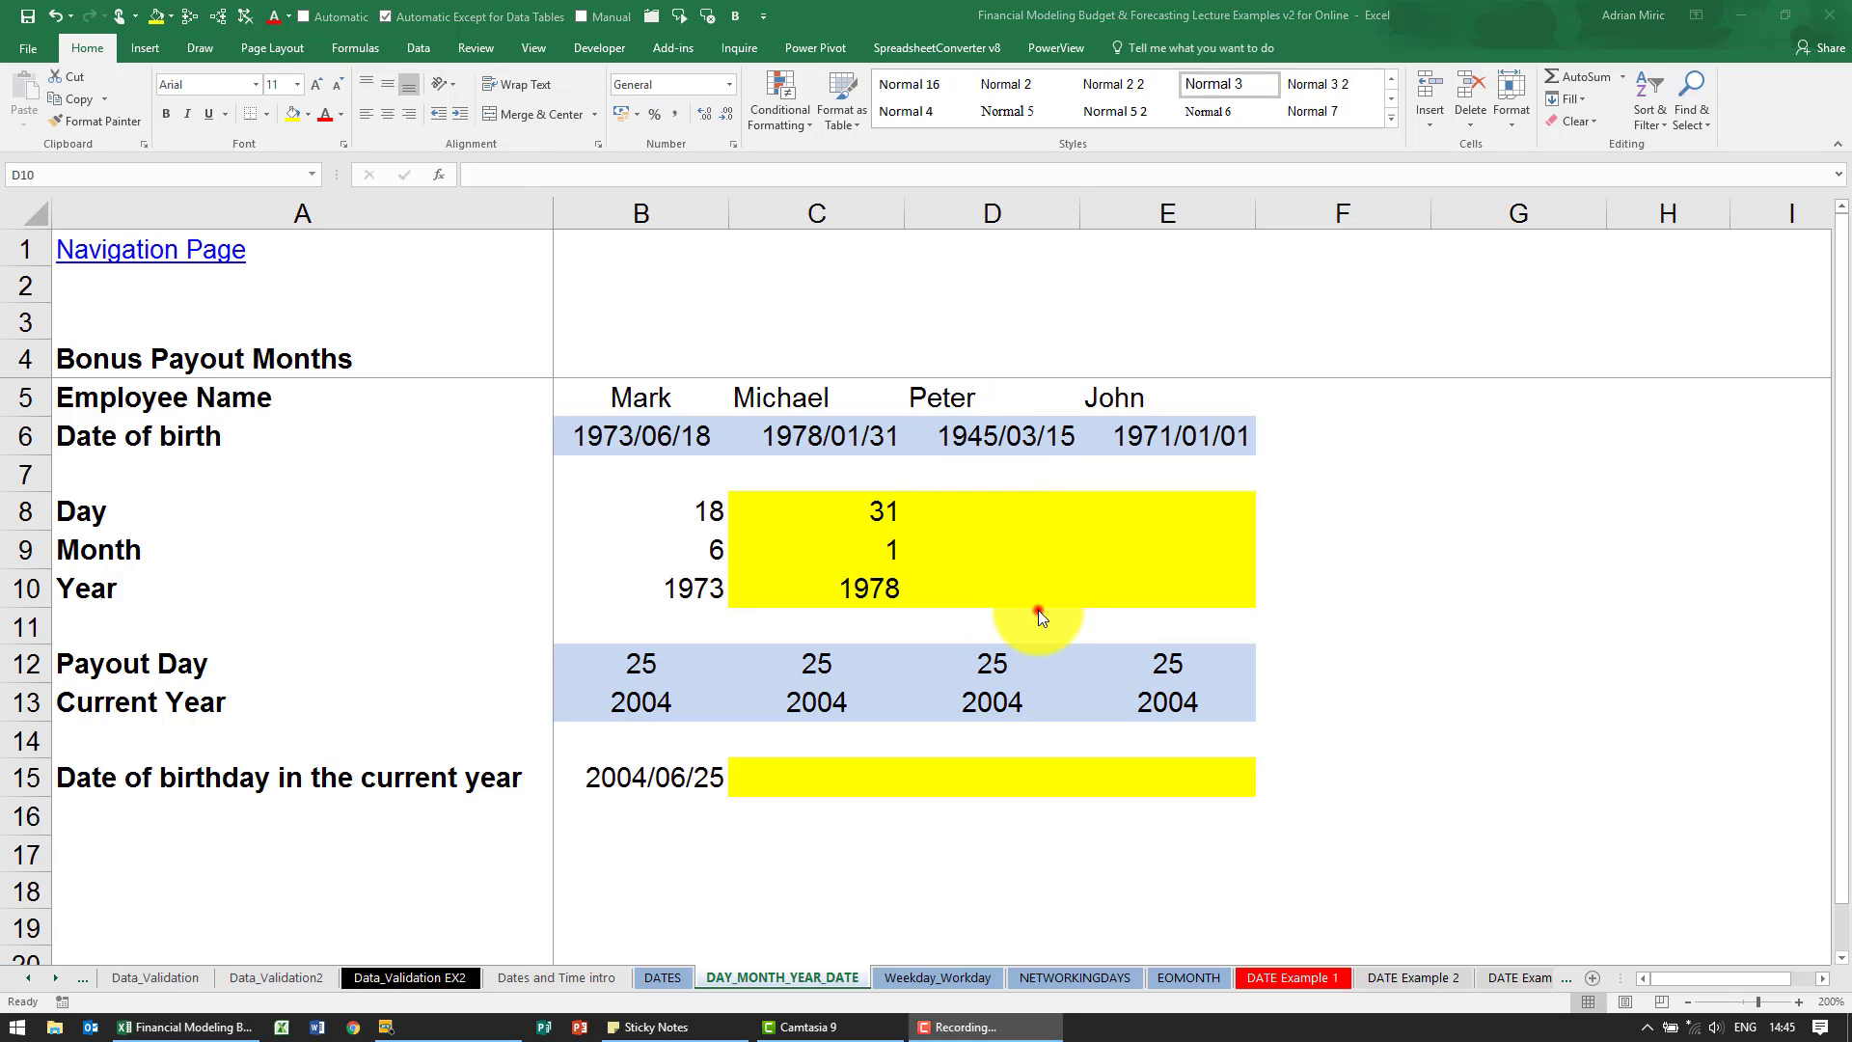
{"action": "left_click", "coordinate": [1038, 610]}
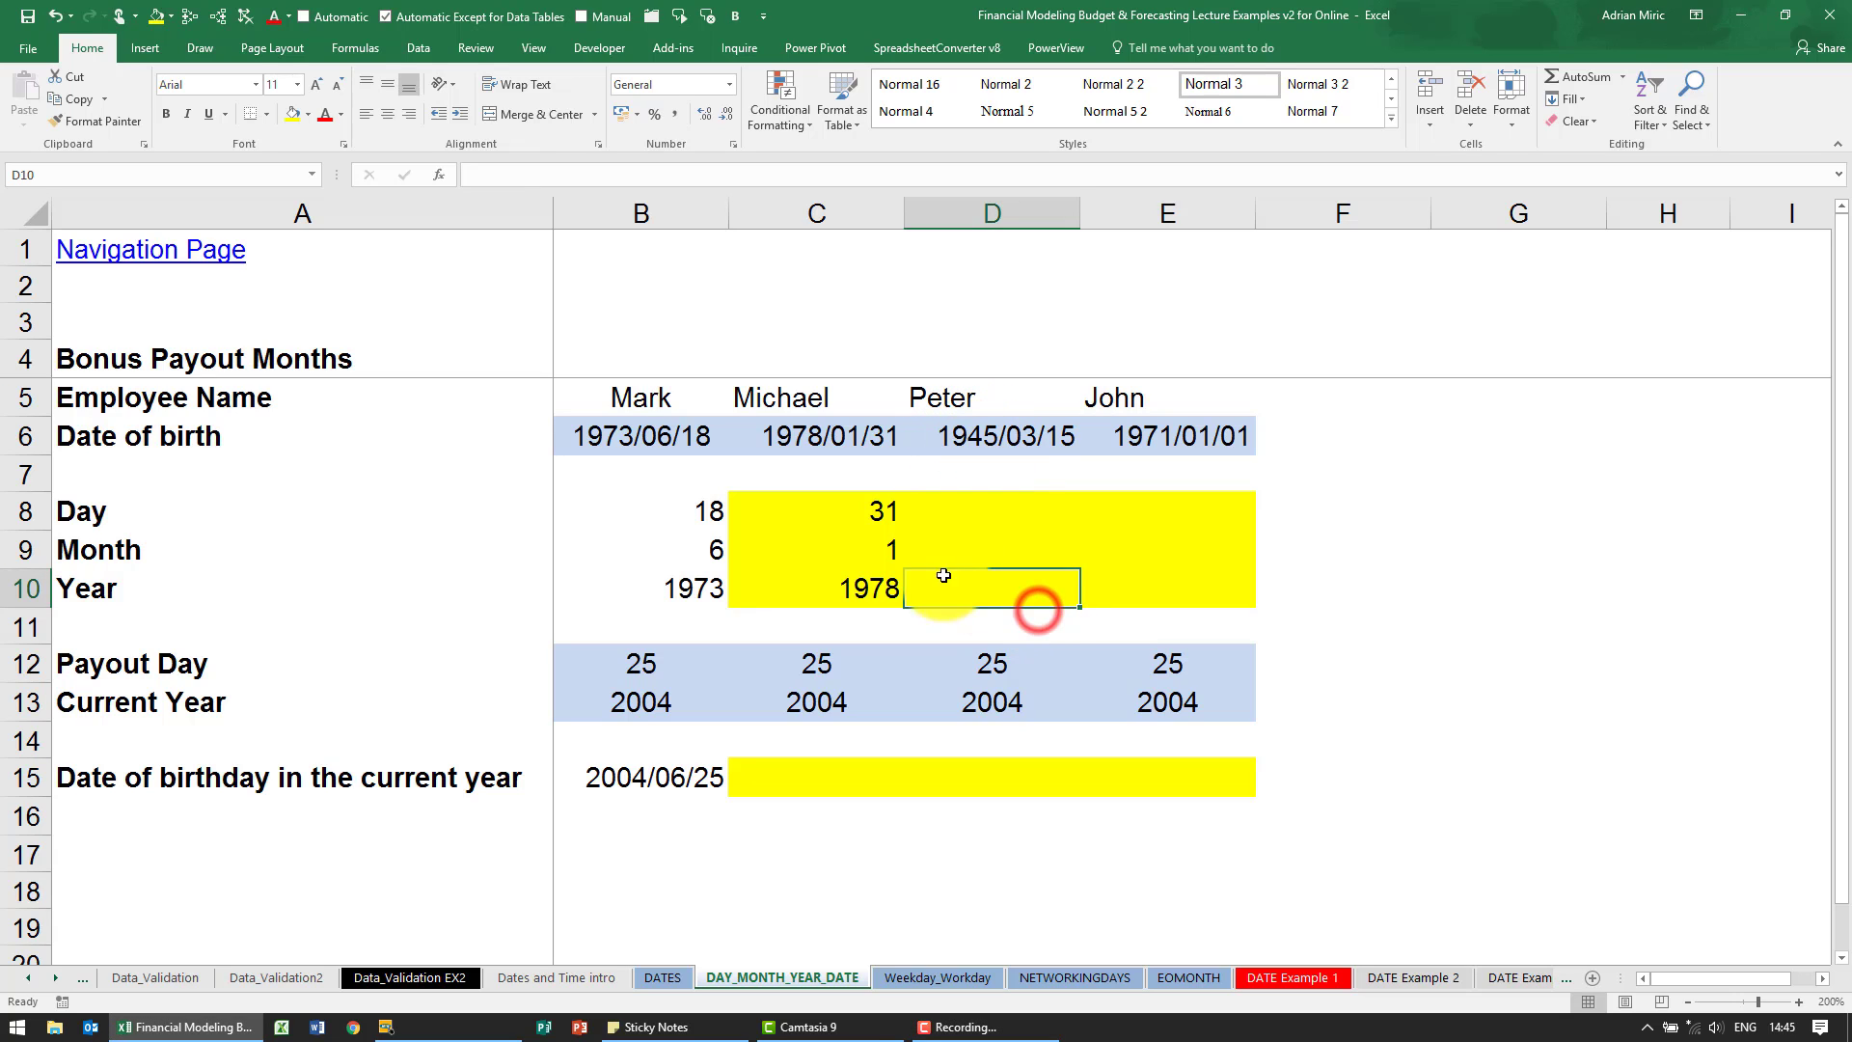
{"action": "left_click", "coordinate": [441, 175]}
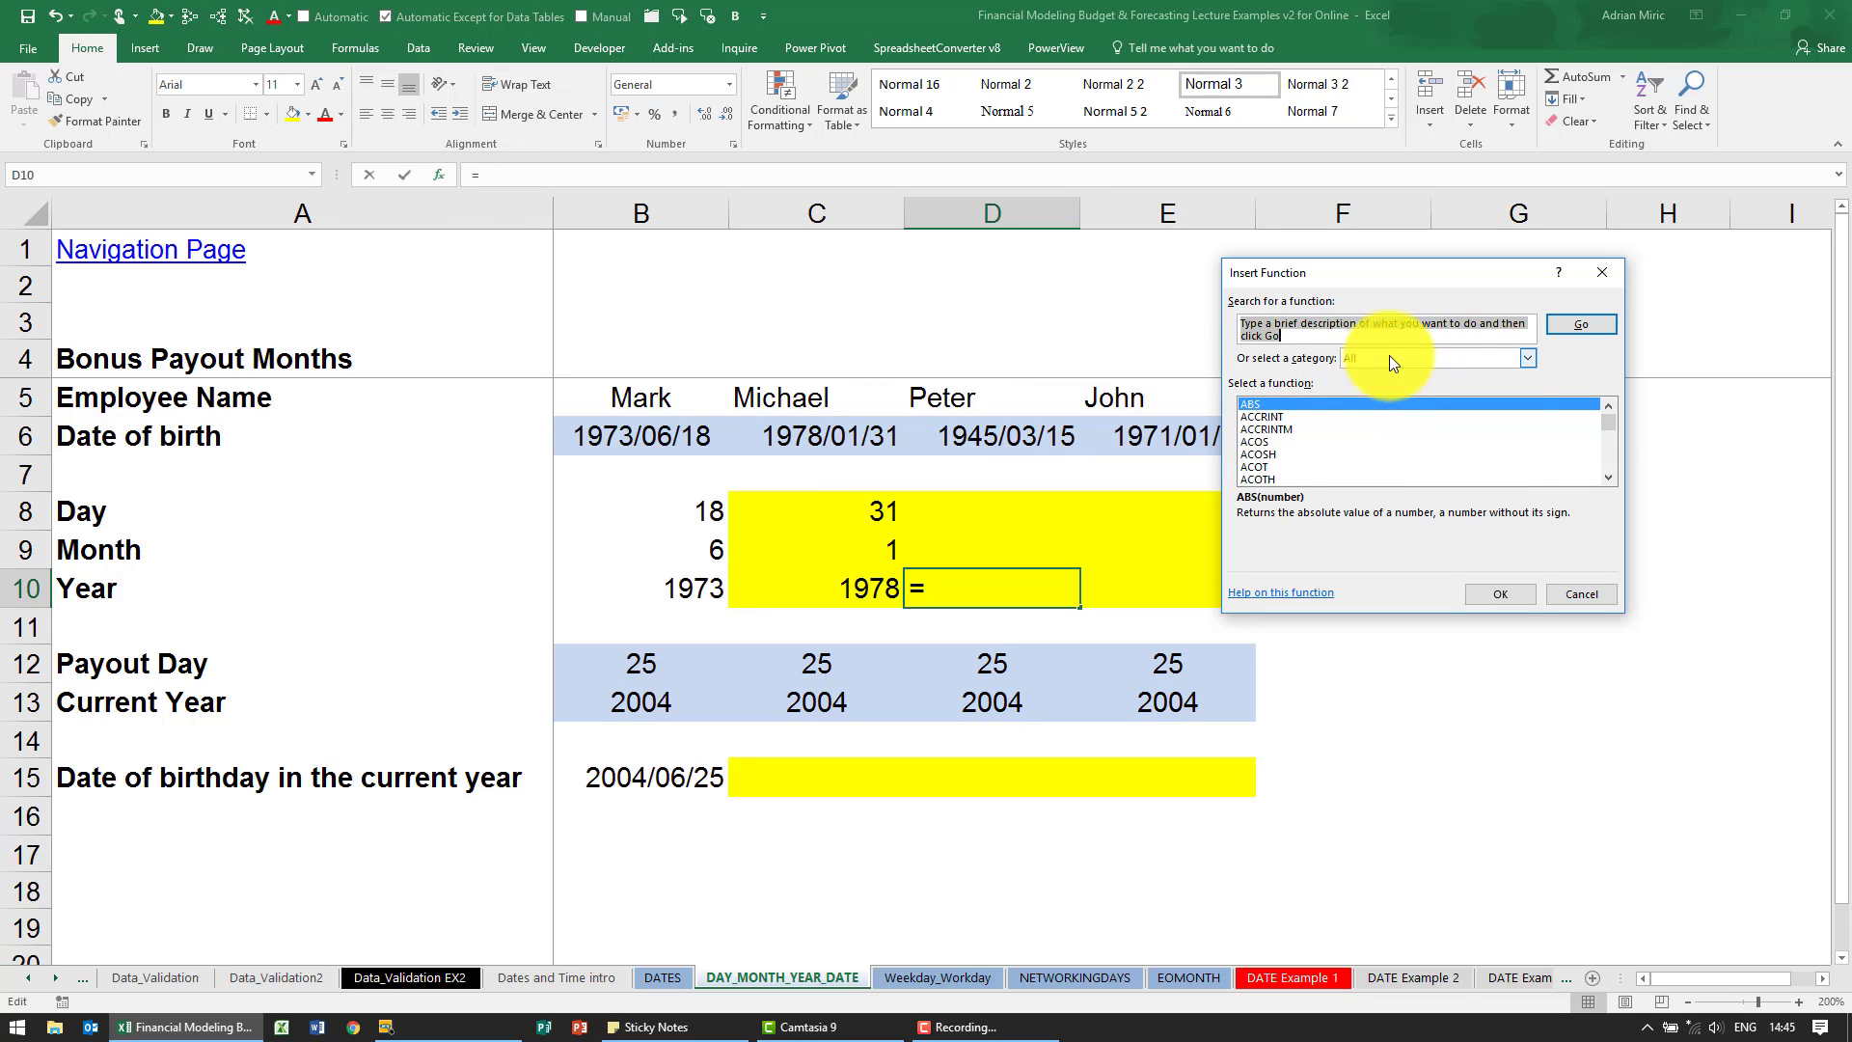
{"action": "left_click", "coordinate": [1389, 357]}
{"action": "left_click", "coordinate": [1397, 391]}
{"action": "left_click", "coordinate": [1397, 441]}
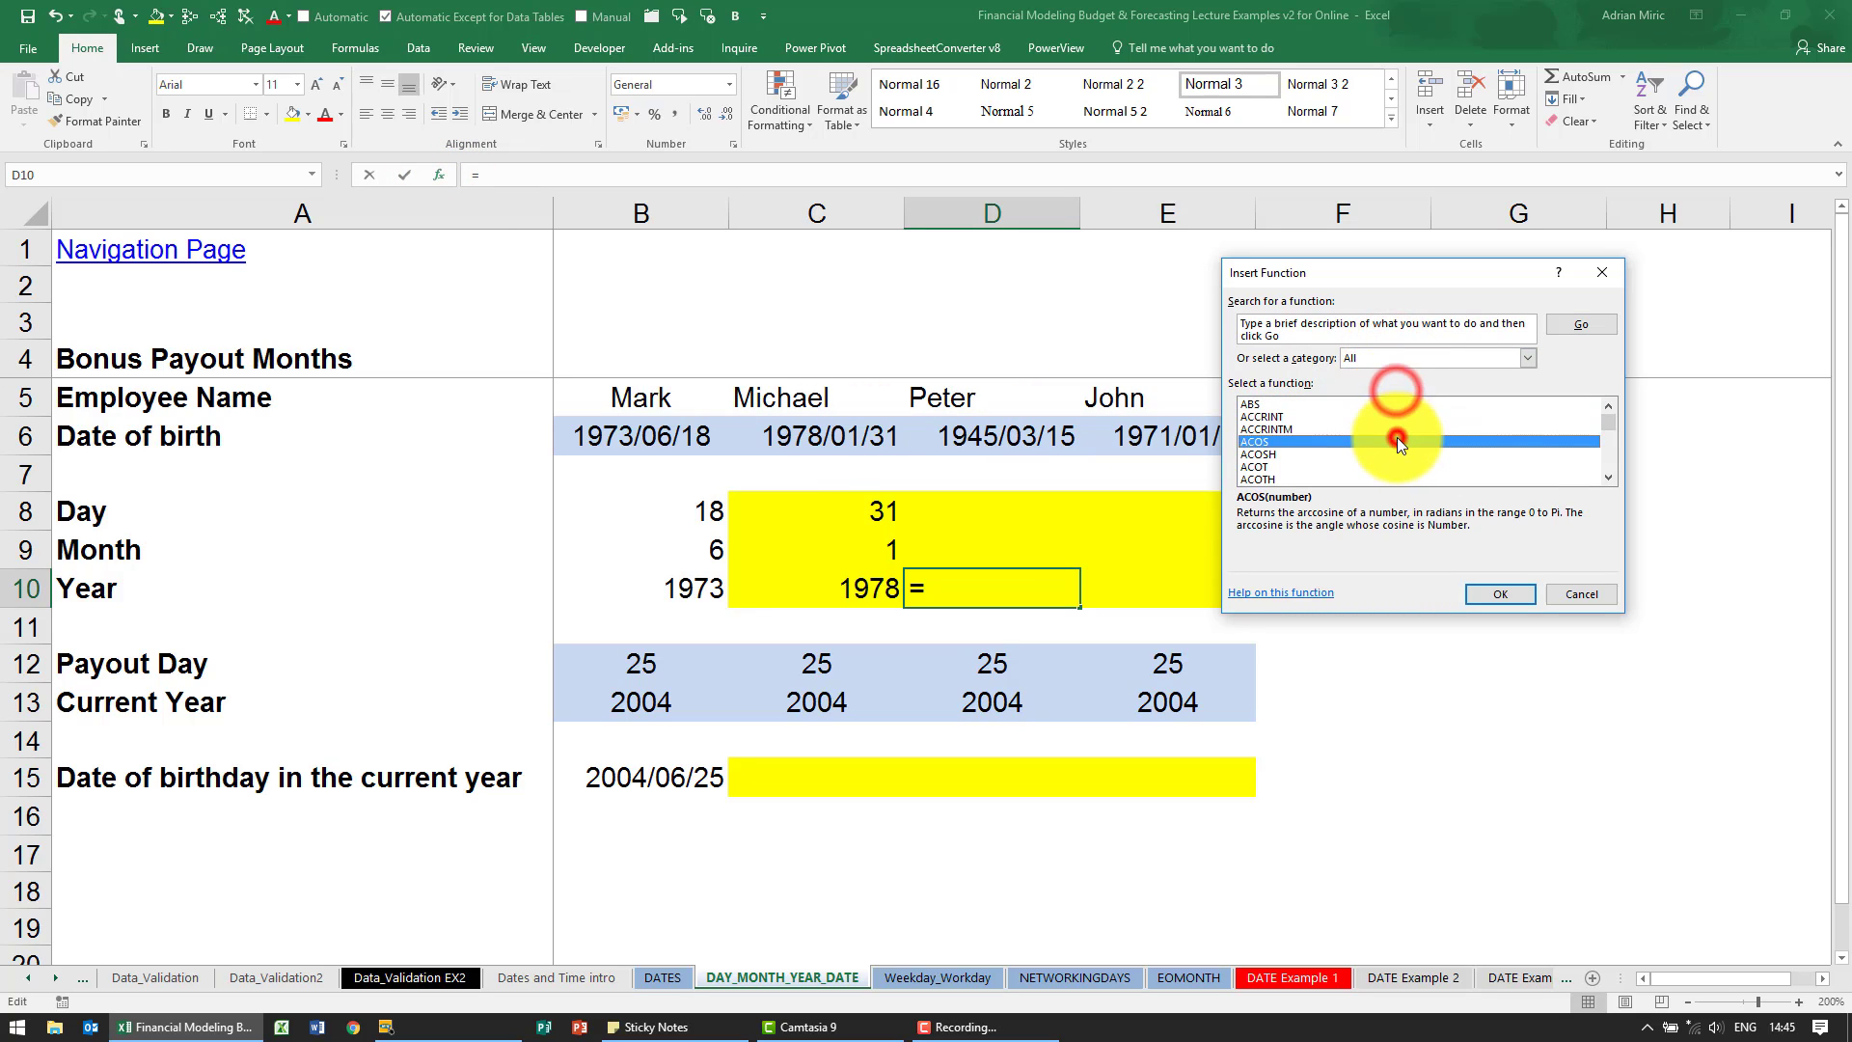
{"action": "key", "text": "l"}
{"action": "key", "text": "e"}
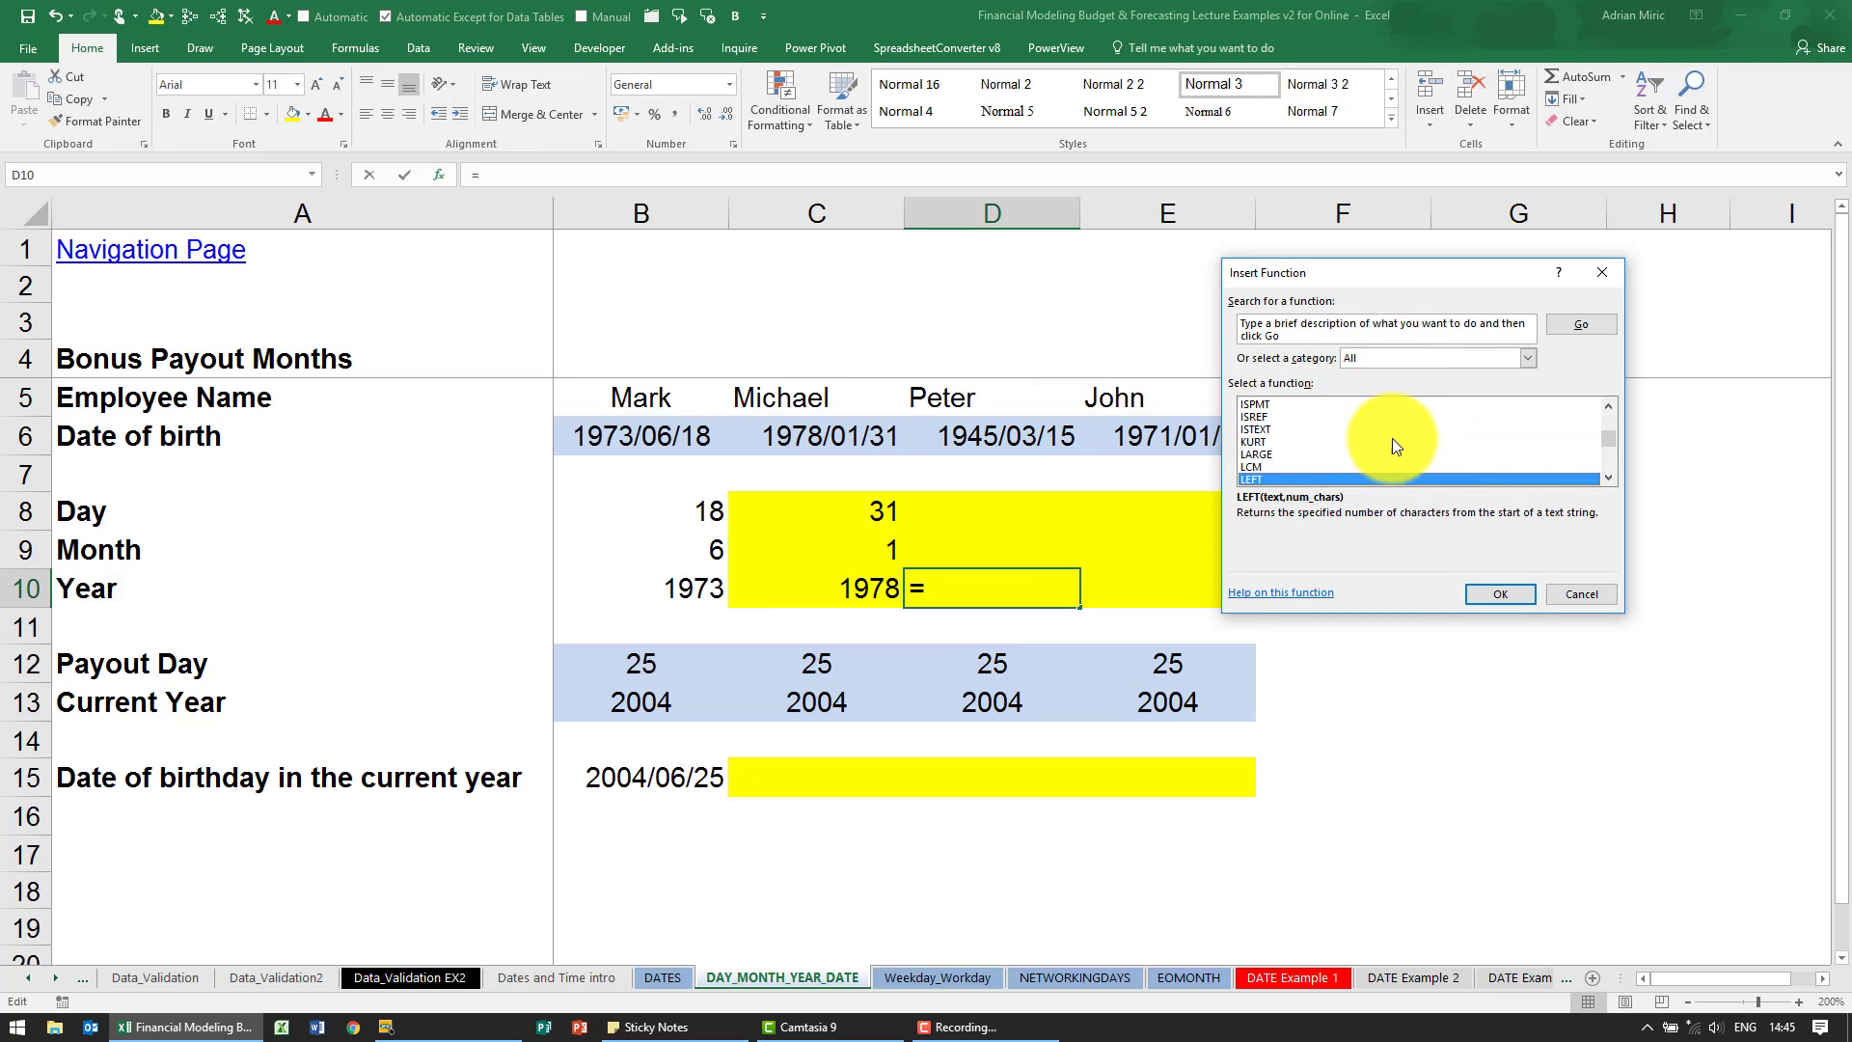
{"action": "left_click", "coordinate": [1490, 597]}
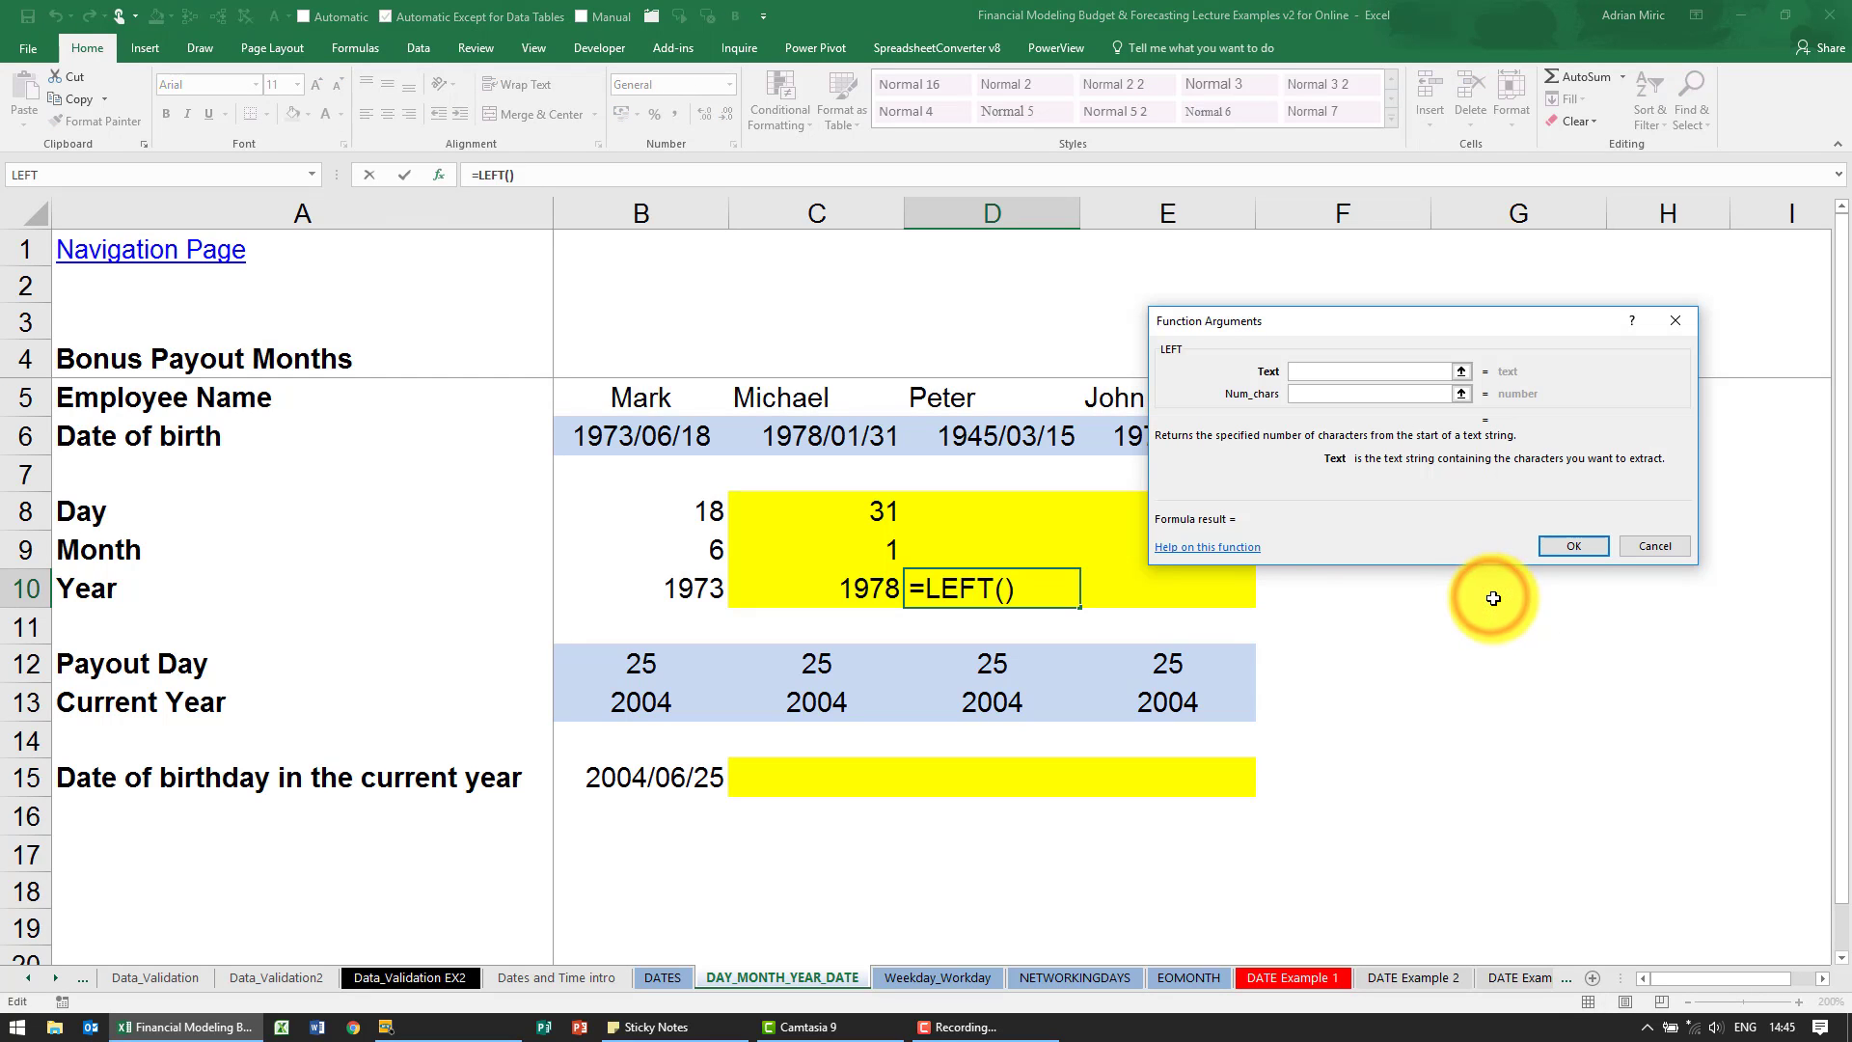
- Complete the LEFT function in D10 with D6 as the text and 4 as the number of characters
{"action": "left_click", "coordinate": [1018, 437]}
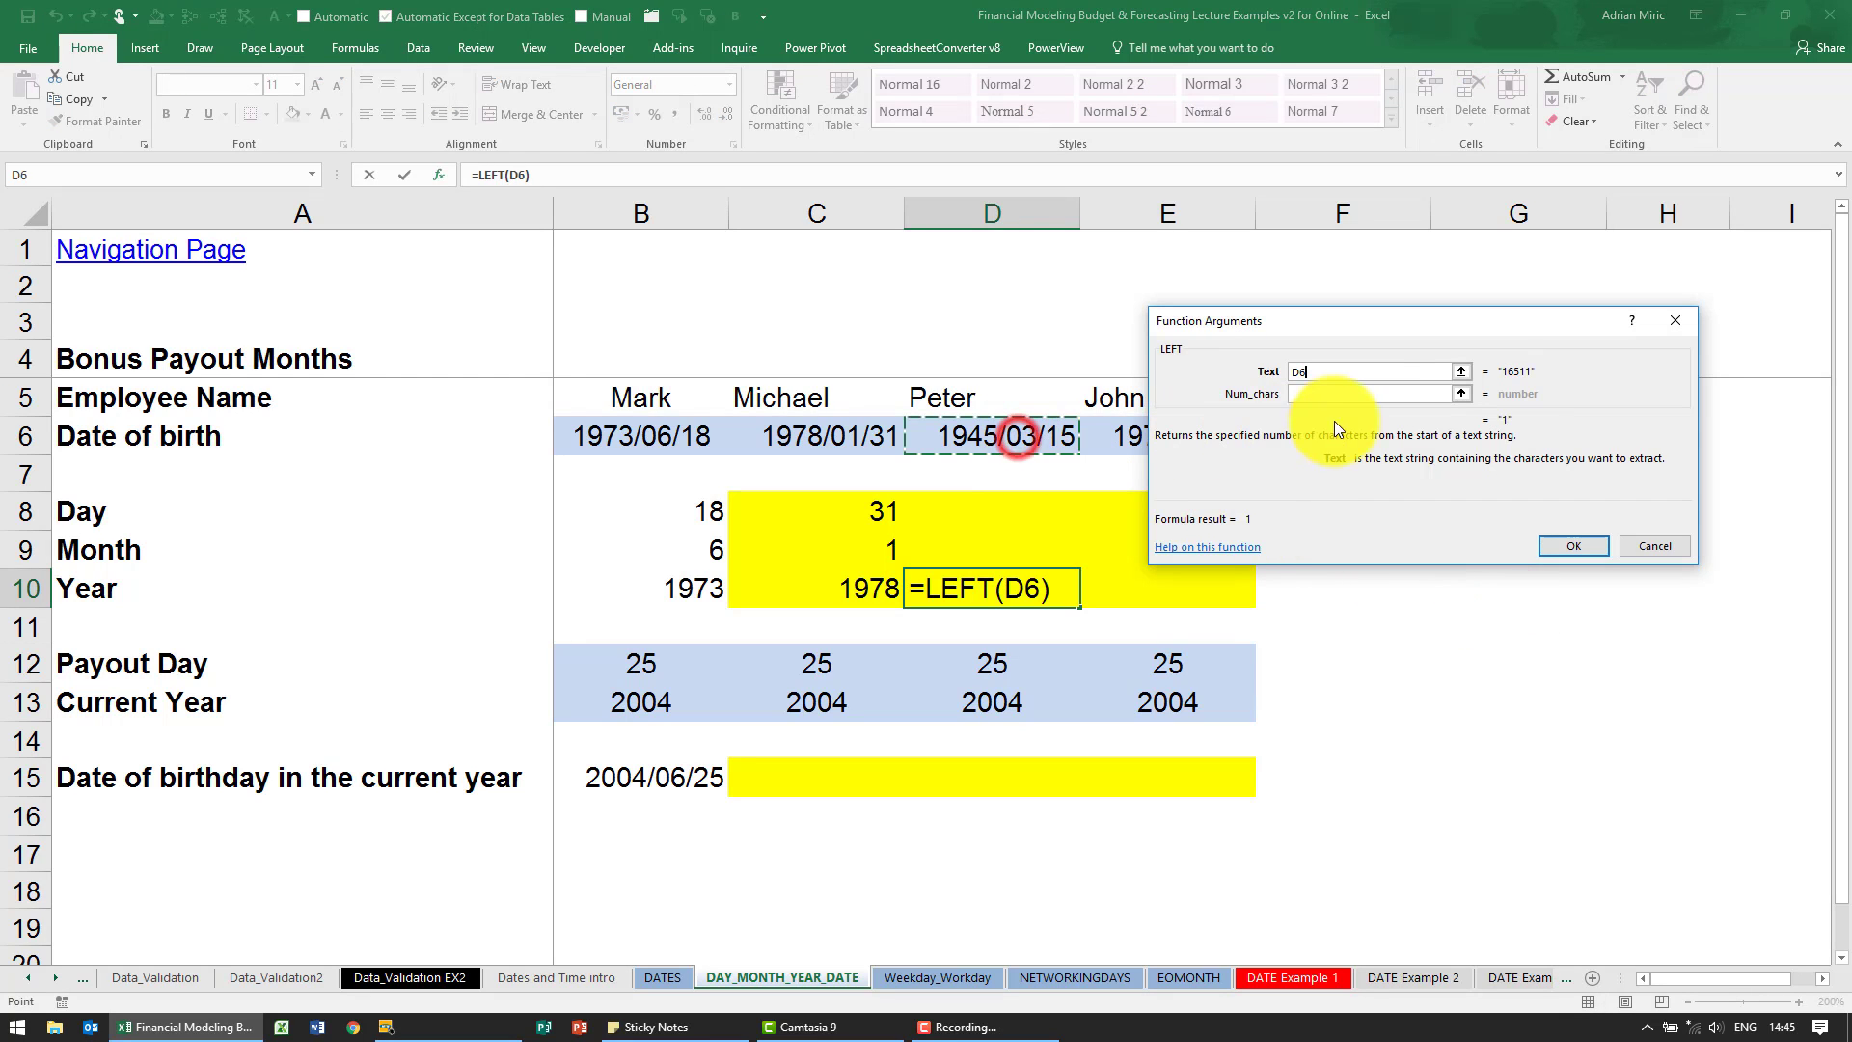
{"action": "left_click", "coordinate": [1378, 396]}
{"action": "type", "text": "4"}
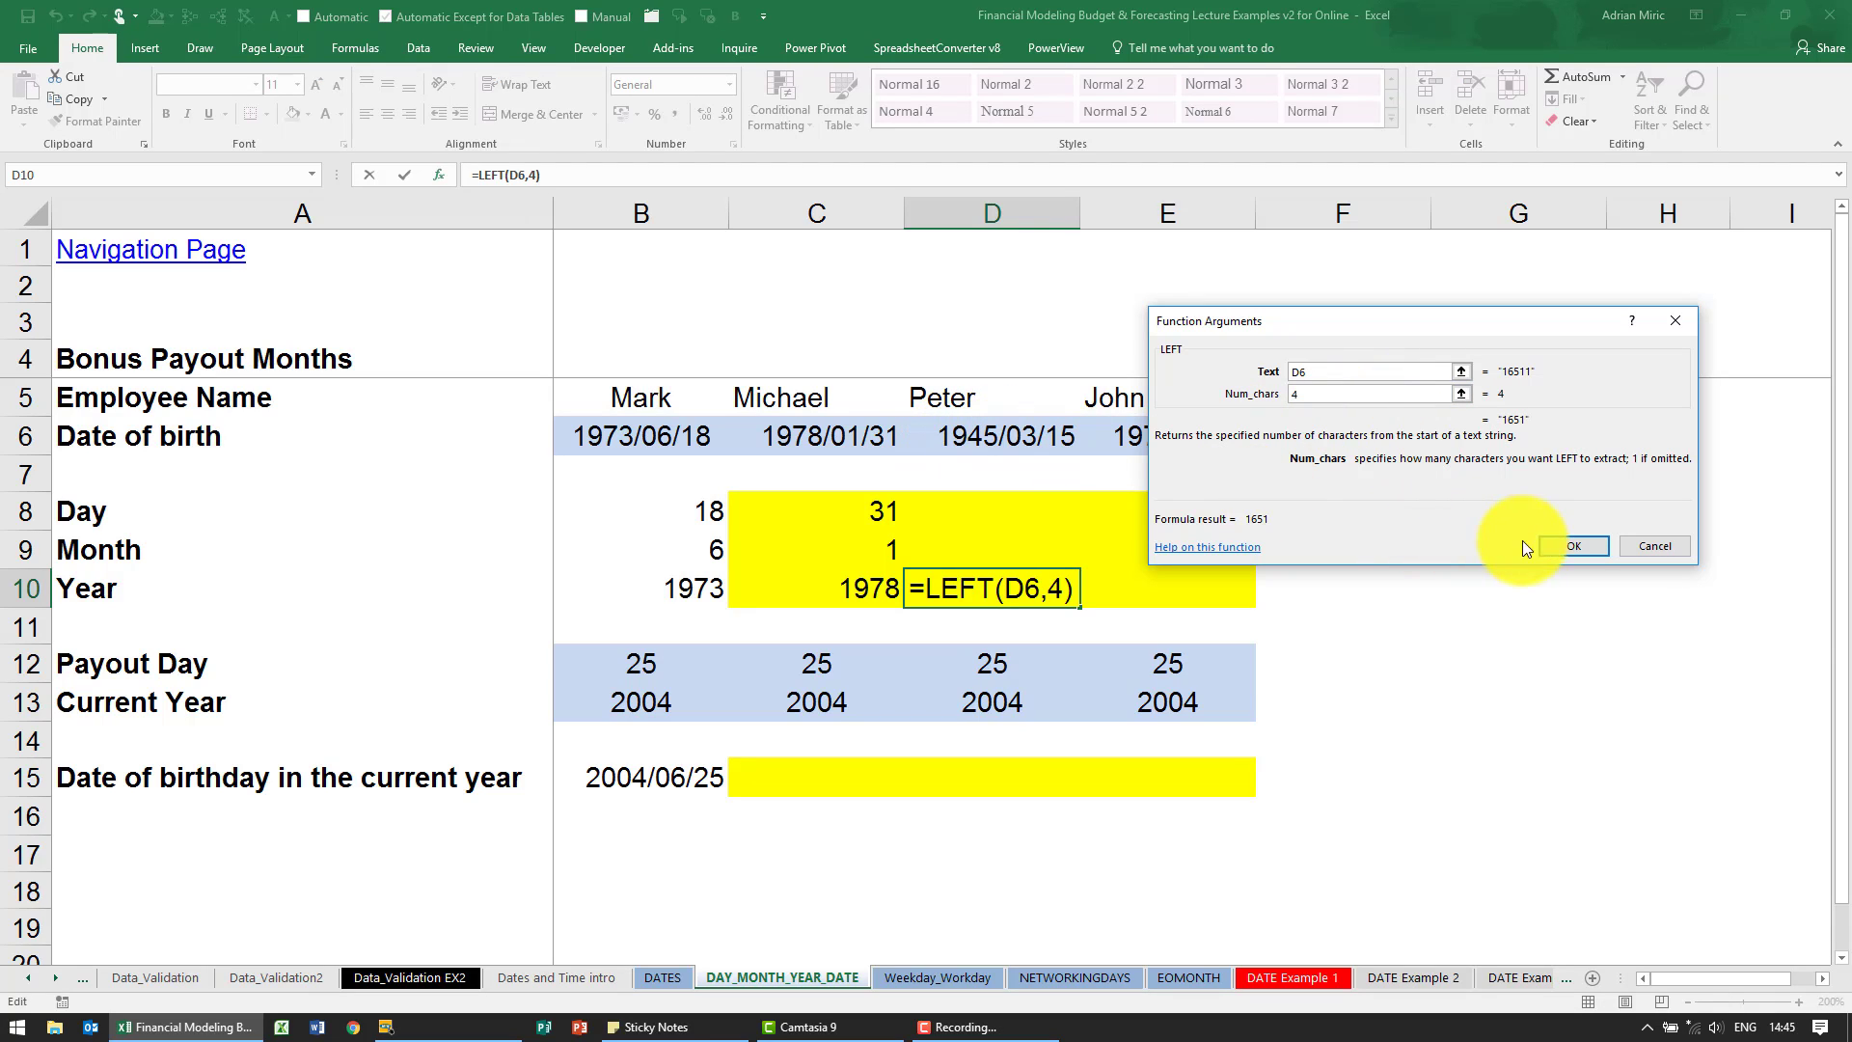
{"action": "left_click", "coordinate": [1558, 548]}
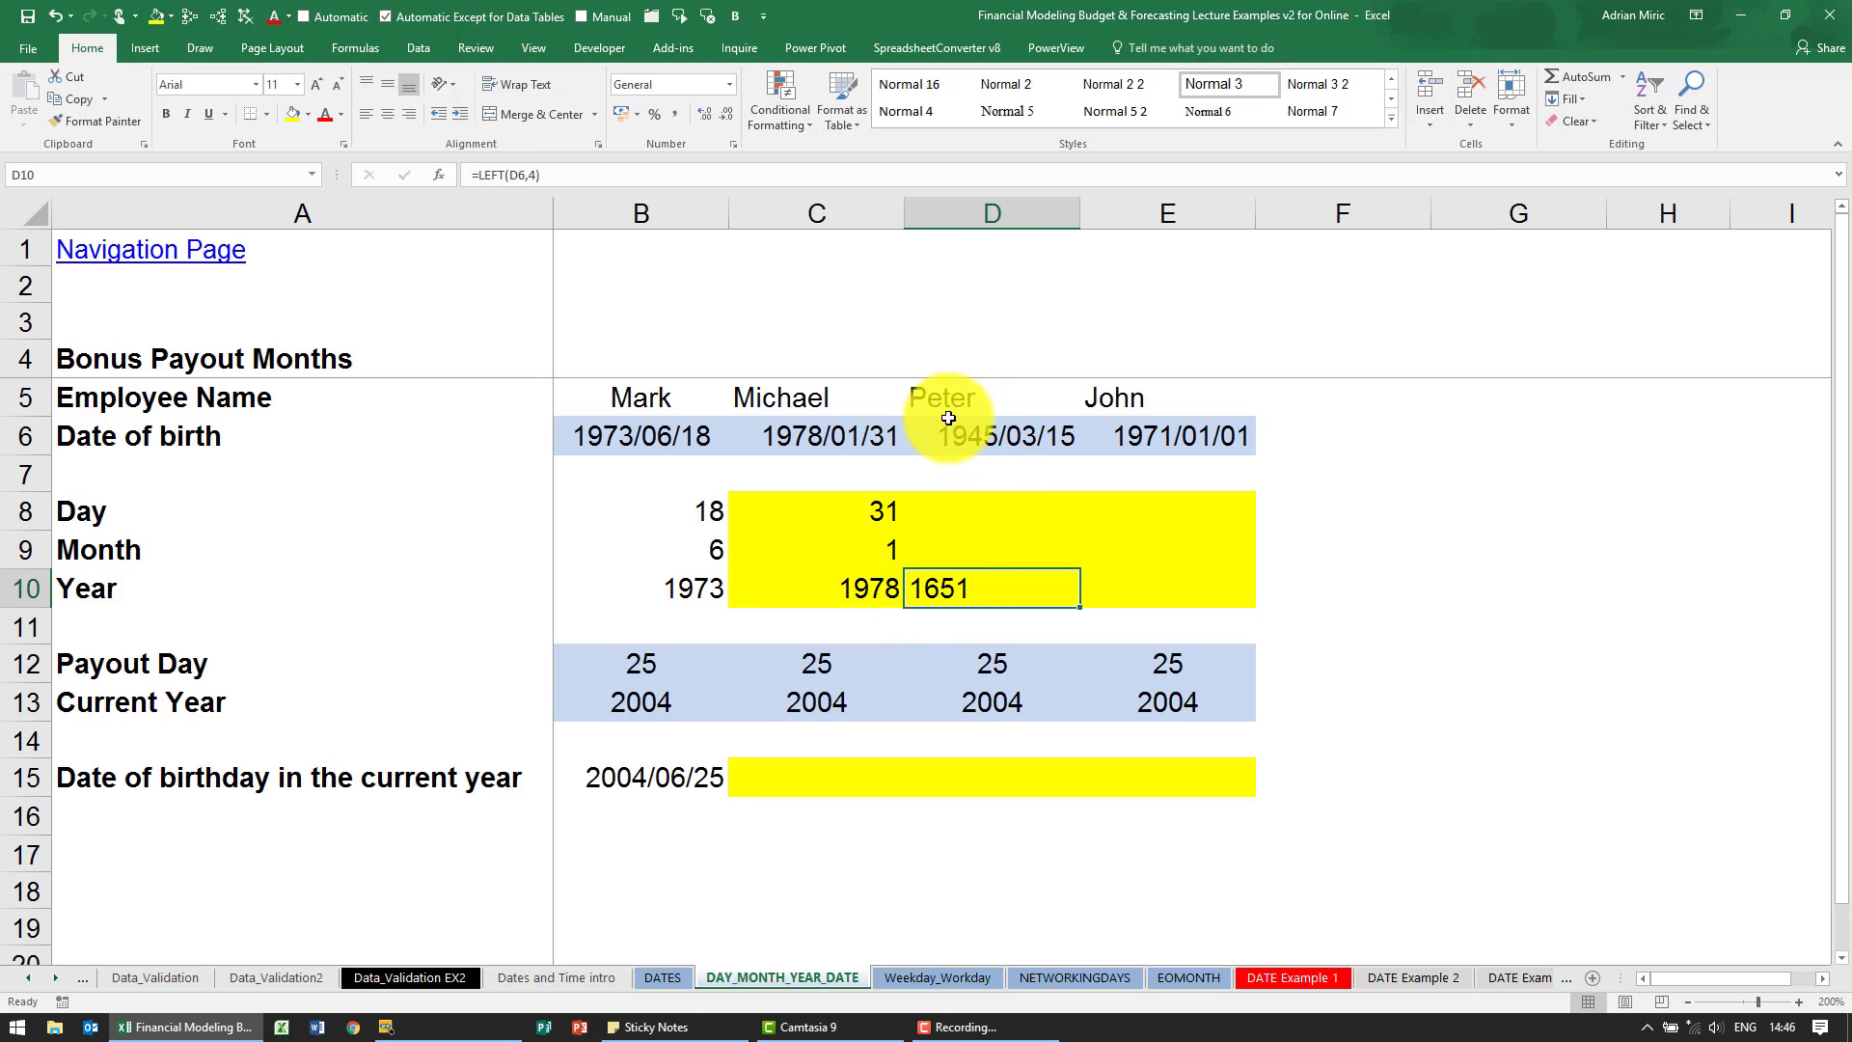
- Preview the date of birth in D6 in the General number format, and cancel without applying it
{"action": "left_click", "coordinate": [988, 433]}
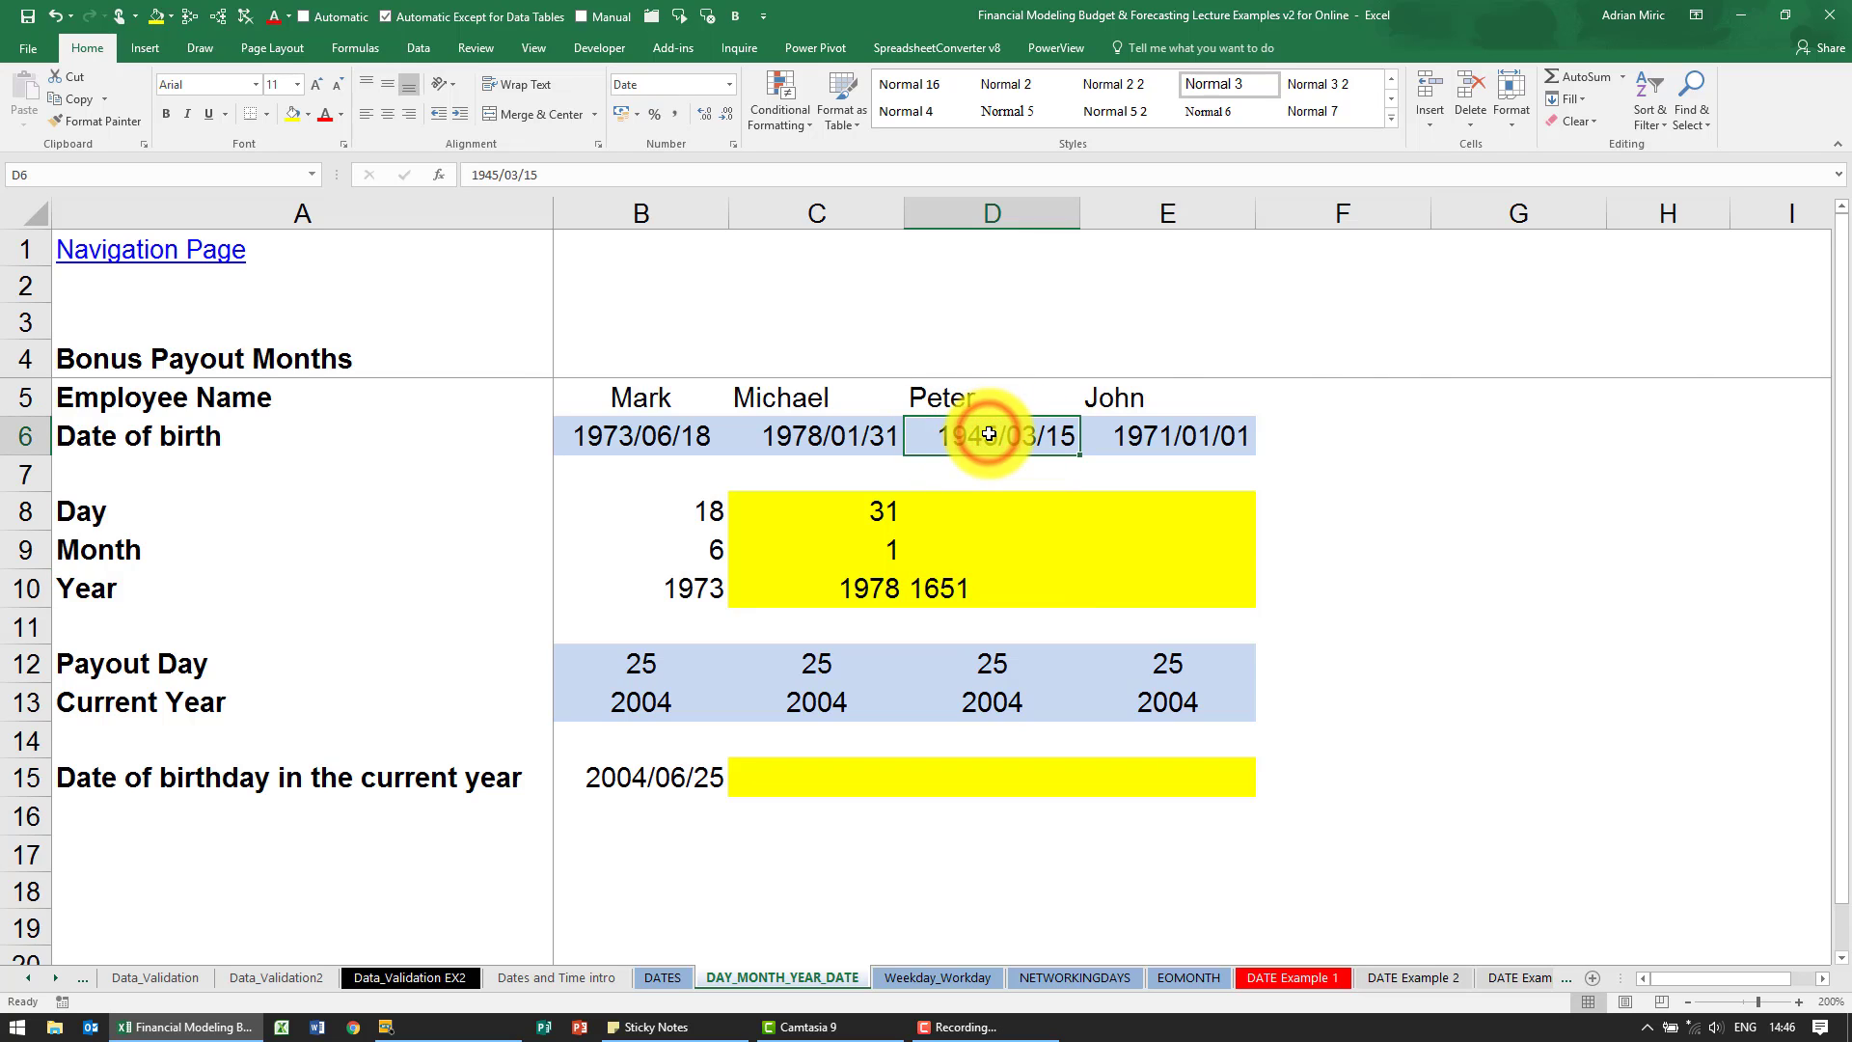
{"action": "key", "text": "ctrl+1"}
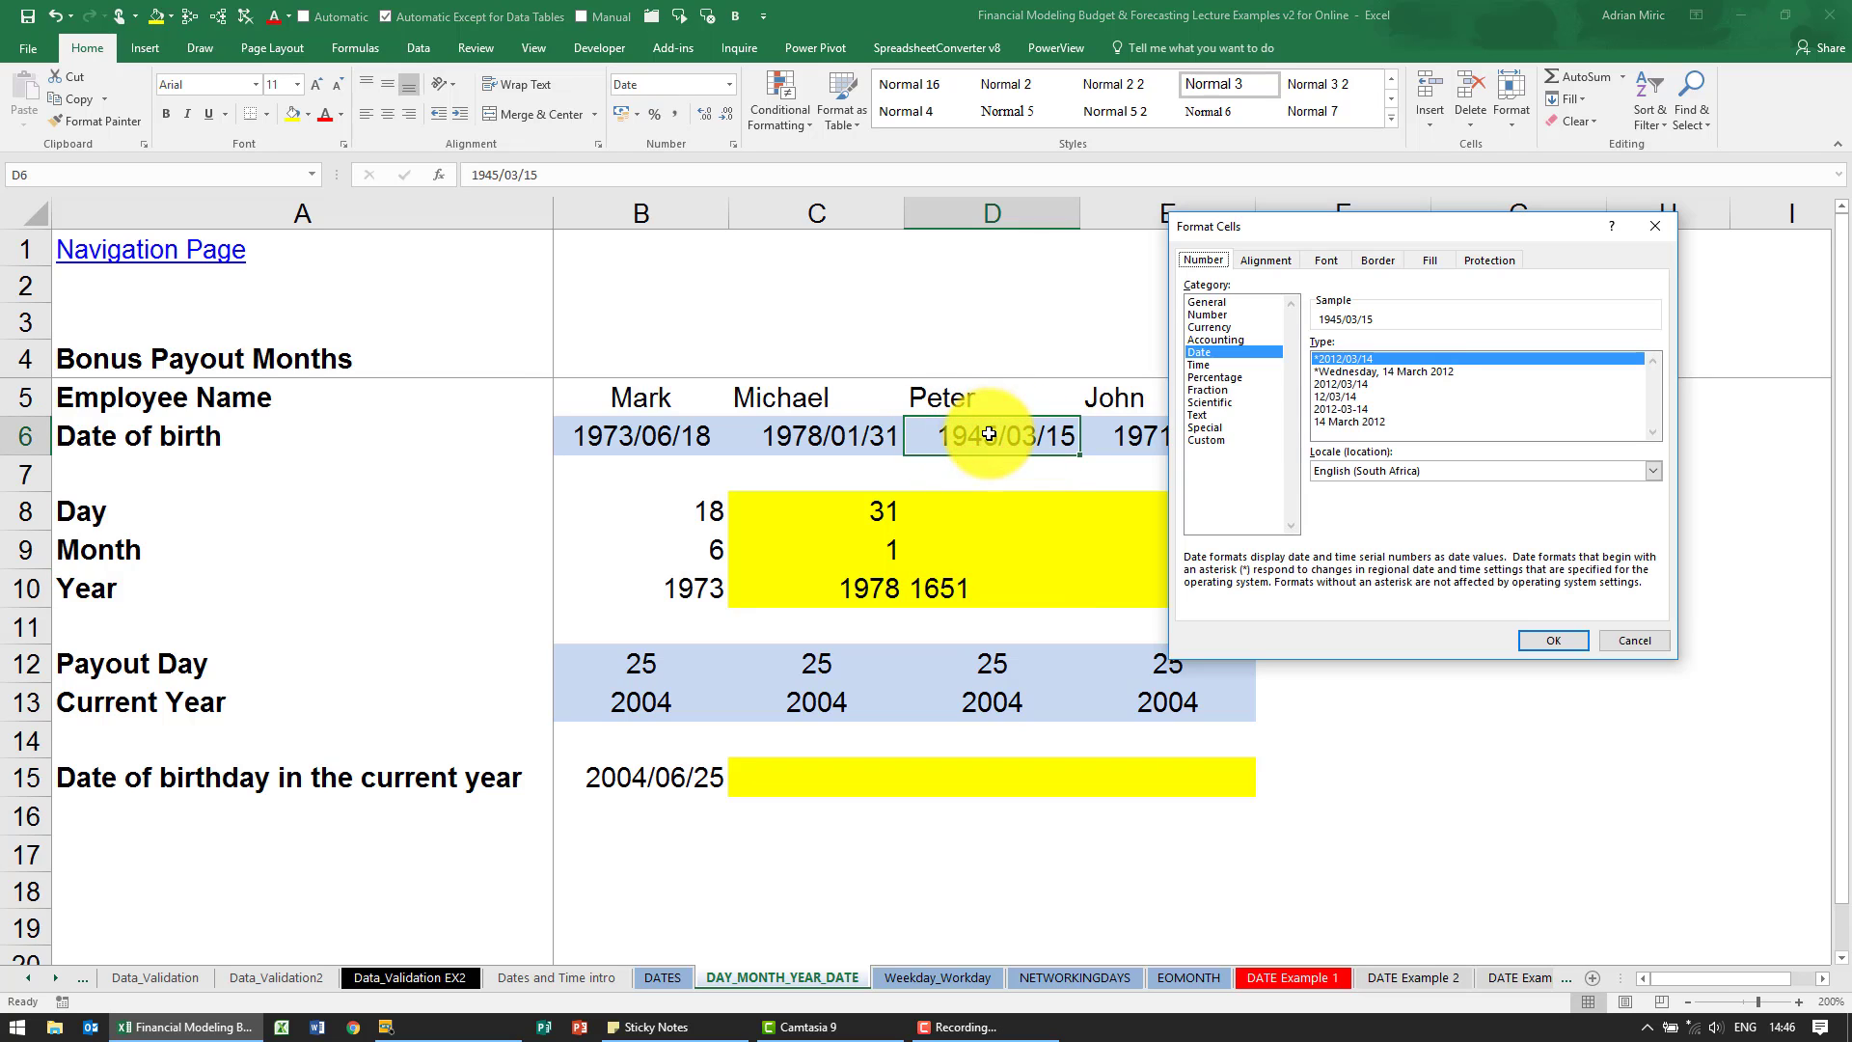
{"action": "left_click", "coordinate": [1236, 303]}
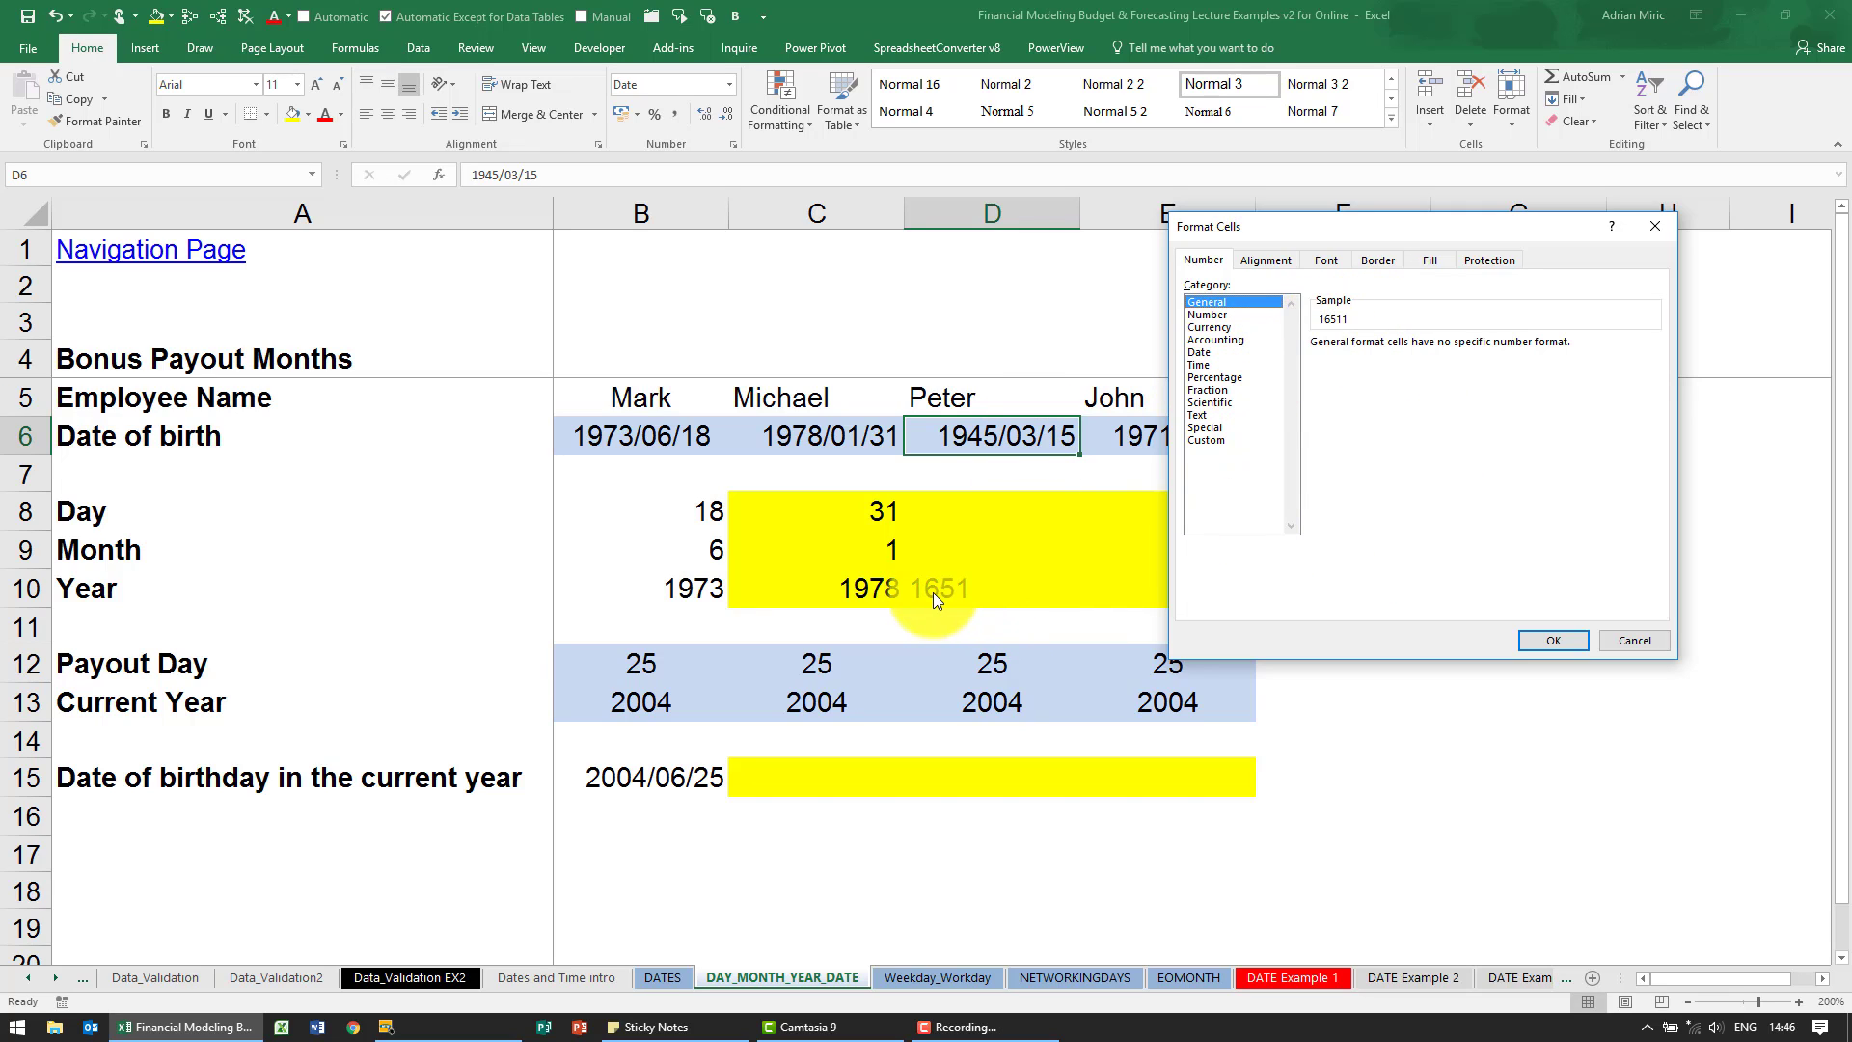
{"action": "left_click", "coordinate": [1619, 640]}
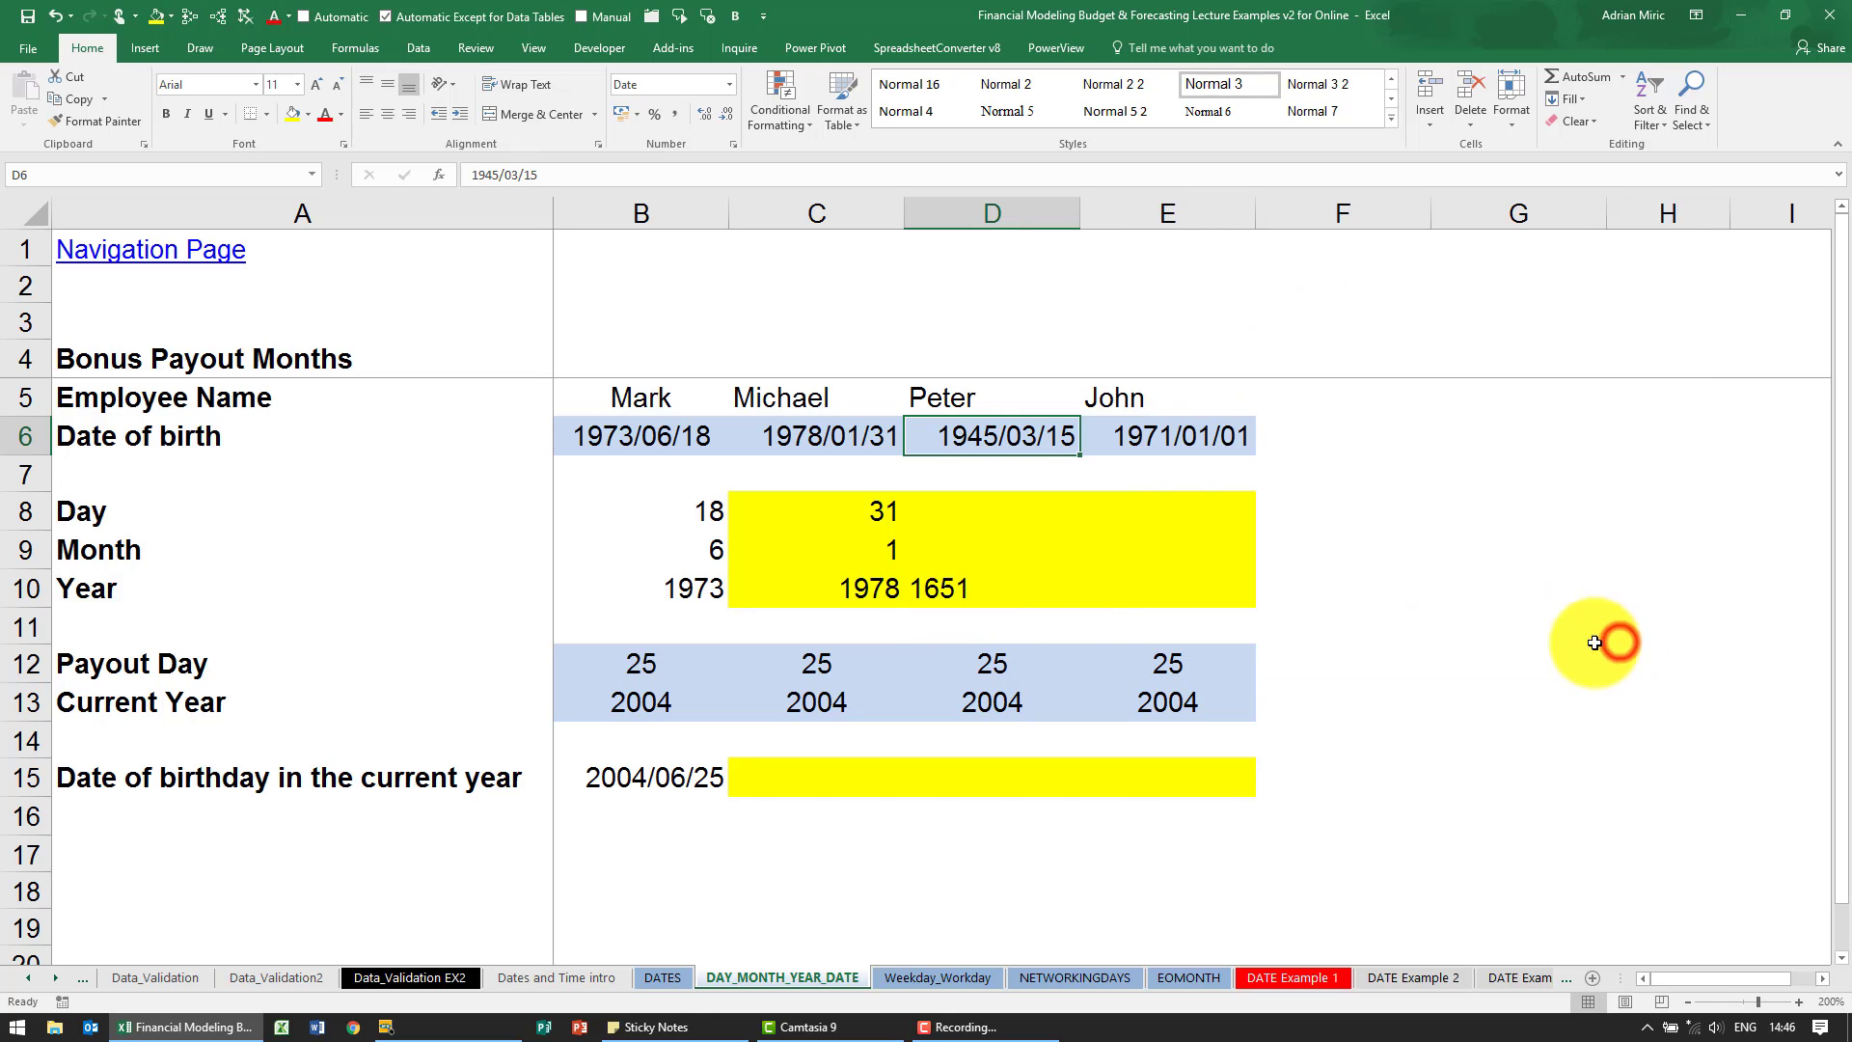
- Clear the LEFT formula from D10 and fill the day, month and year formulas in C8:C10 across to column E
{"action": "left_click", "coordinate": [1027, 586]}
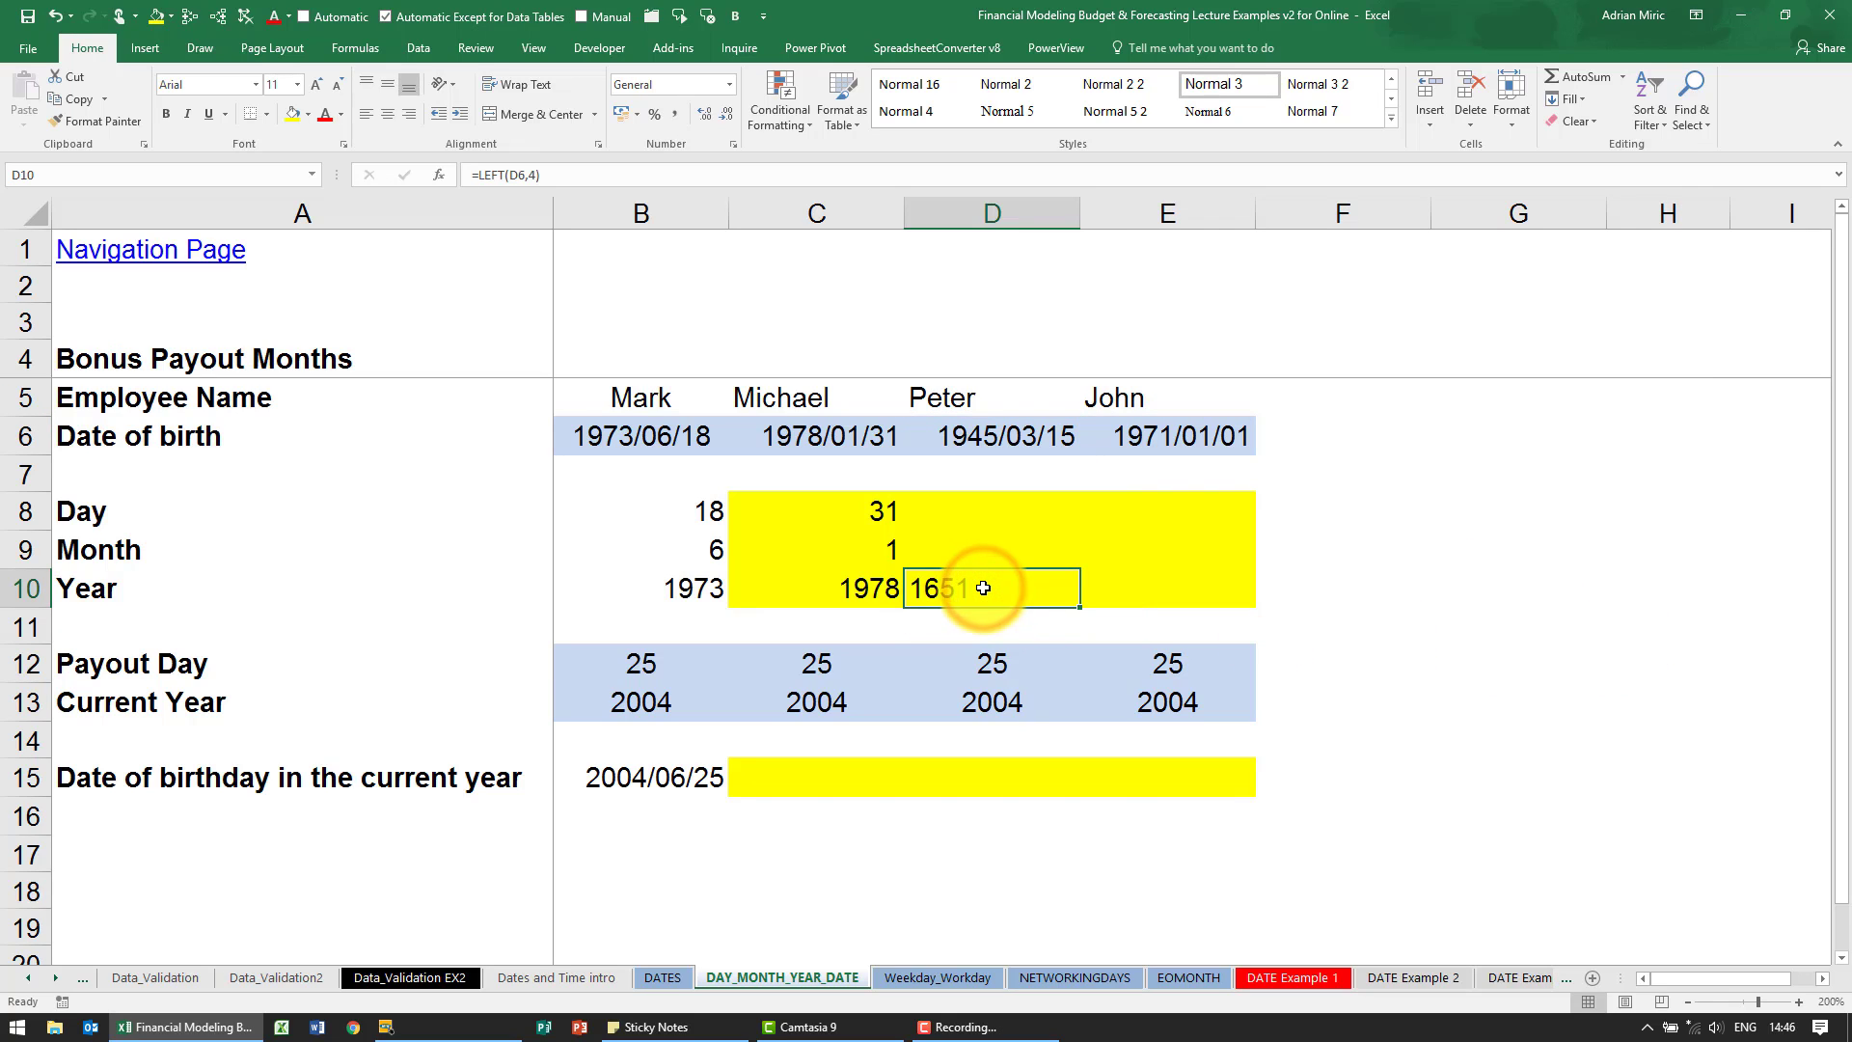
{"action": "key", "text": "Delete"}
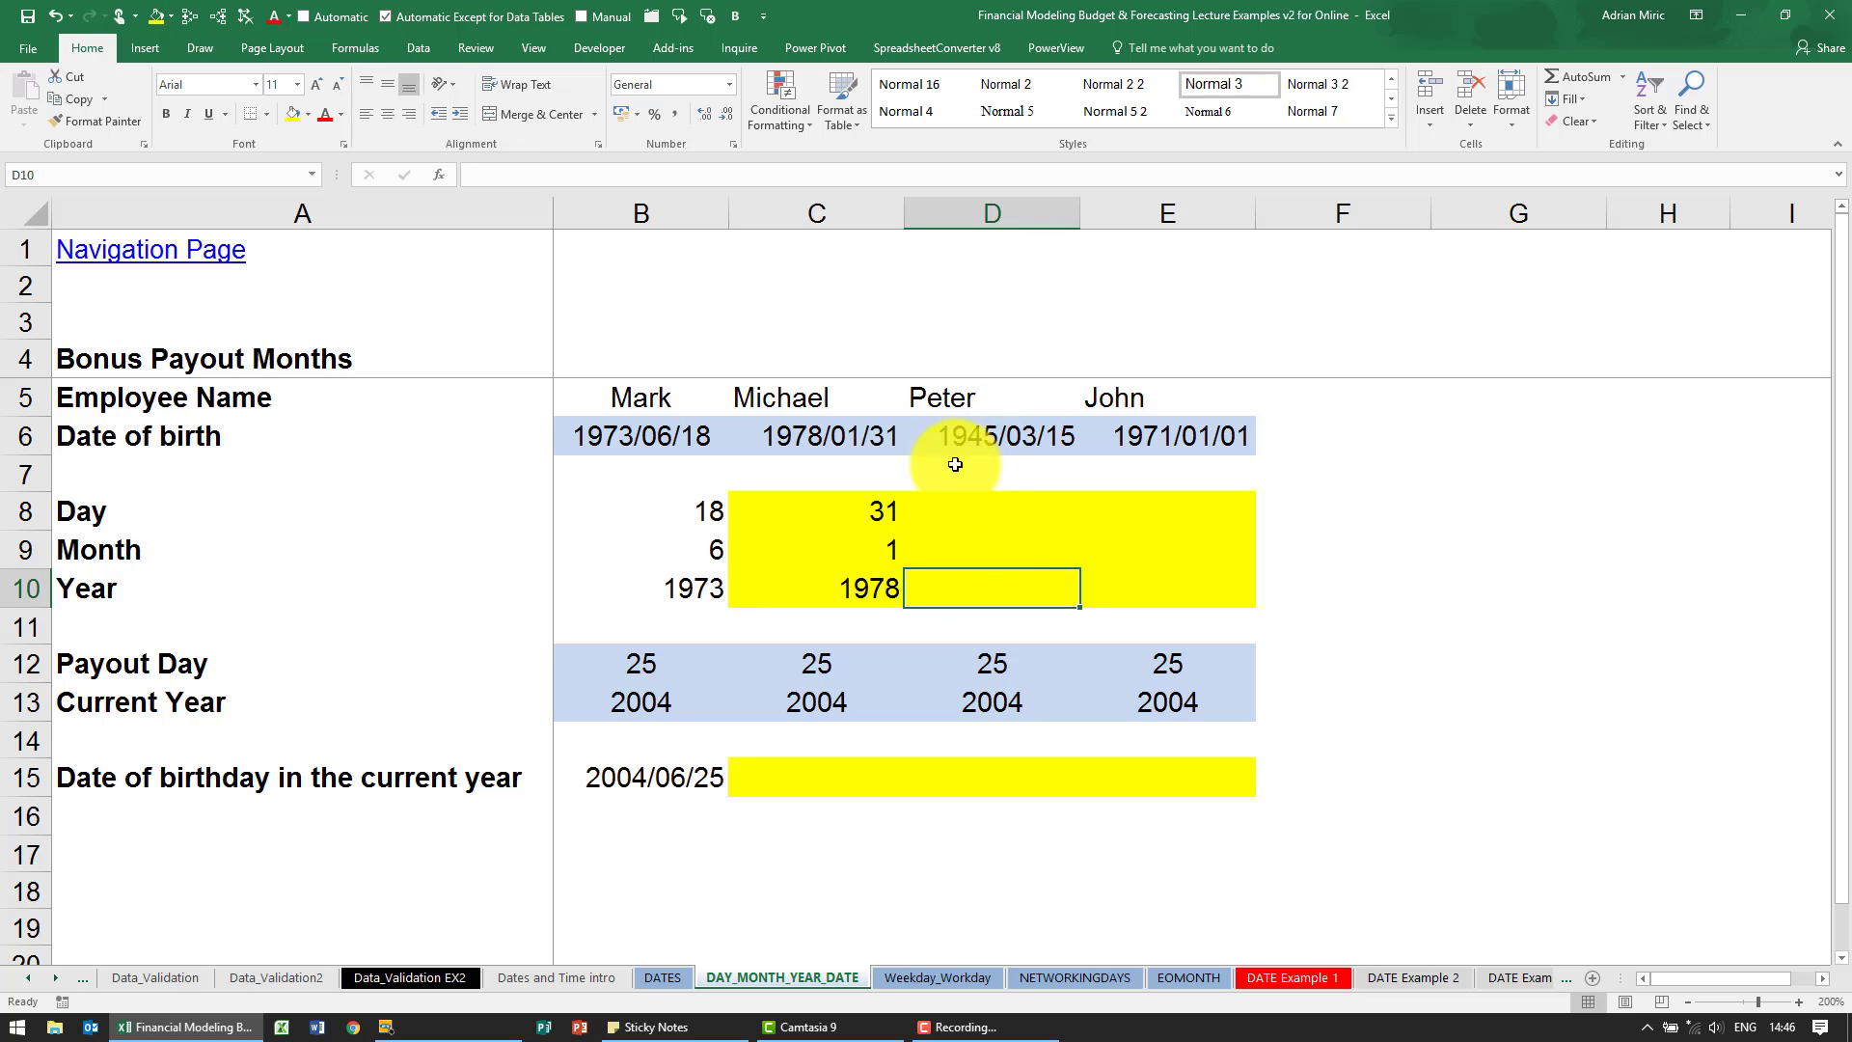
{"action": "left_click_drag", "start_coordinate": [880, 507], "coordinate": [1190, 592]}
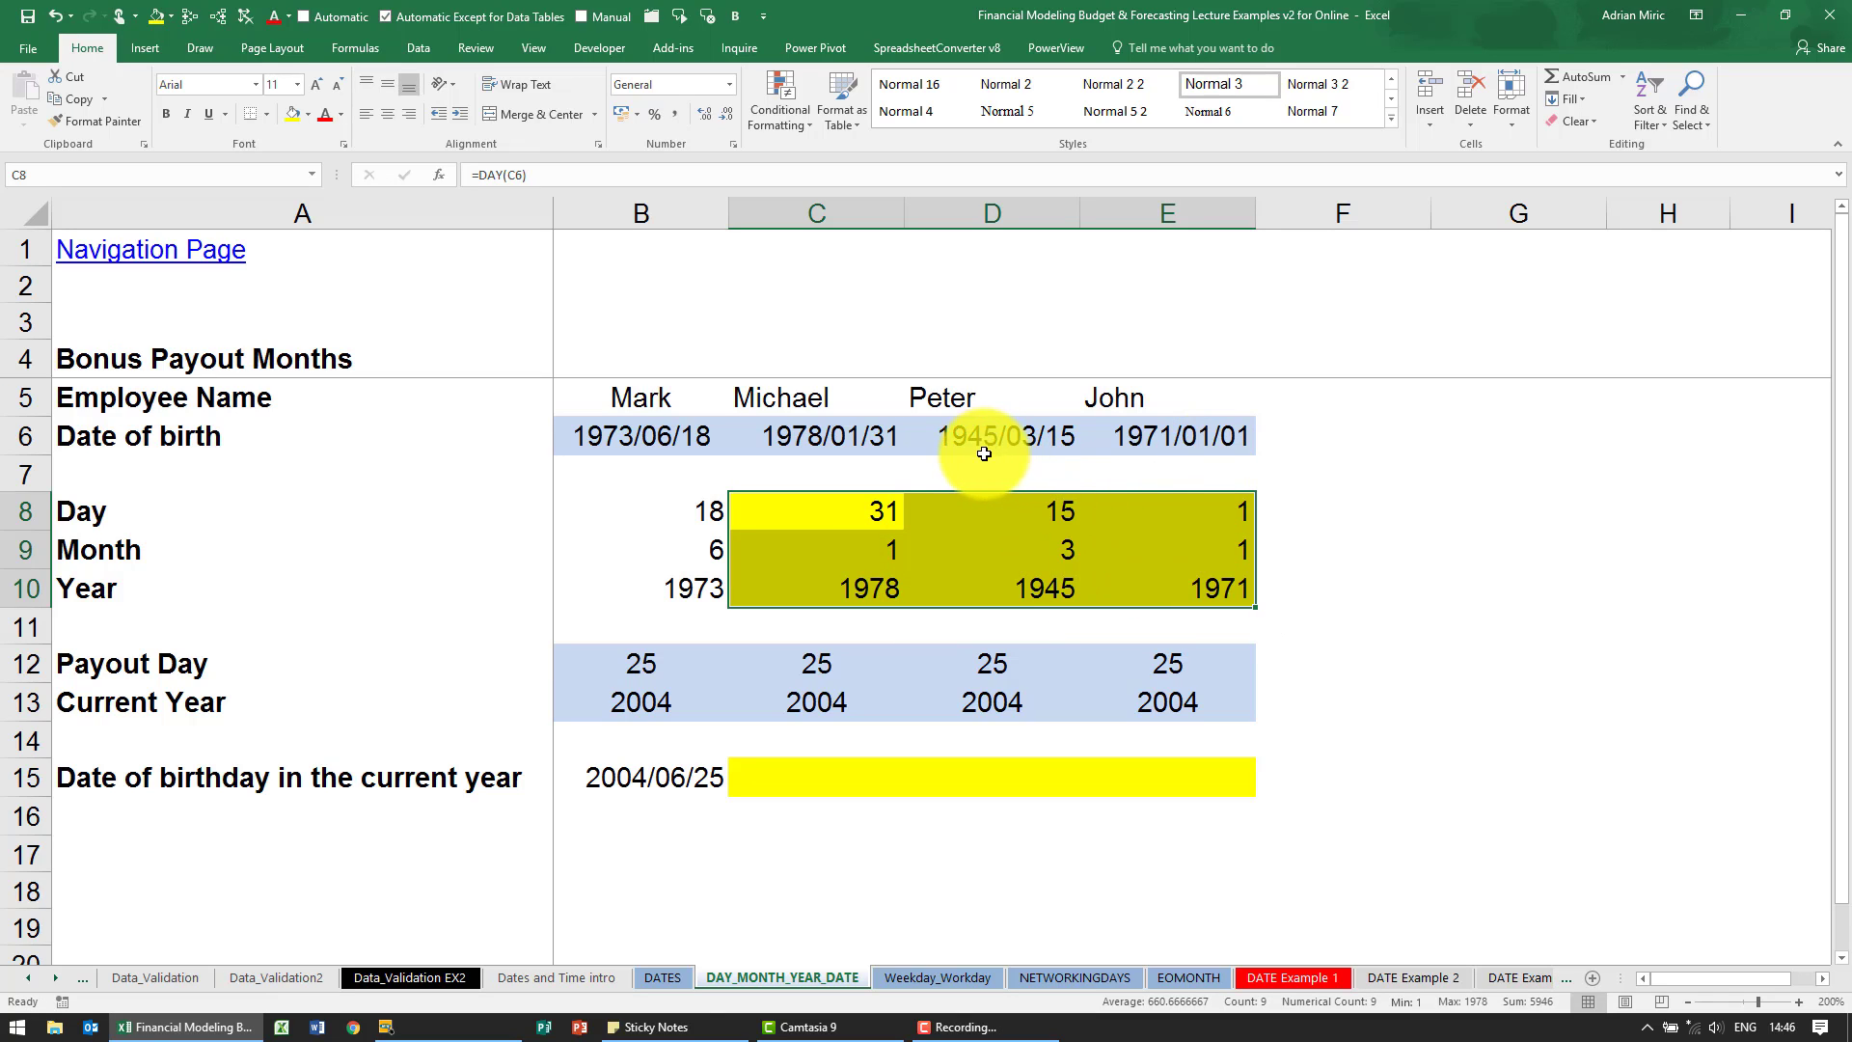
- Start the DATE function in C15, choosing it from the Date & Time category, and uncover the input cells in column C
{"action": "left_click", "coordinate": [815, 770]}
{"action": "left_click", "coordinate": [834, 787]}
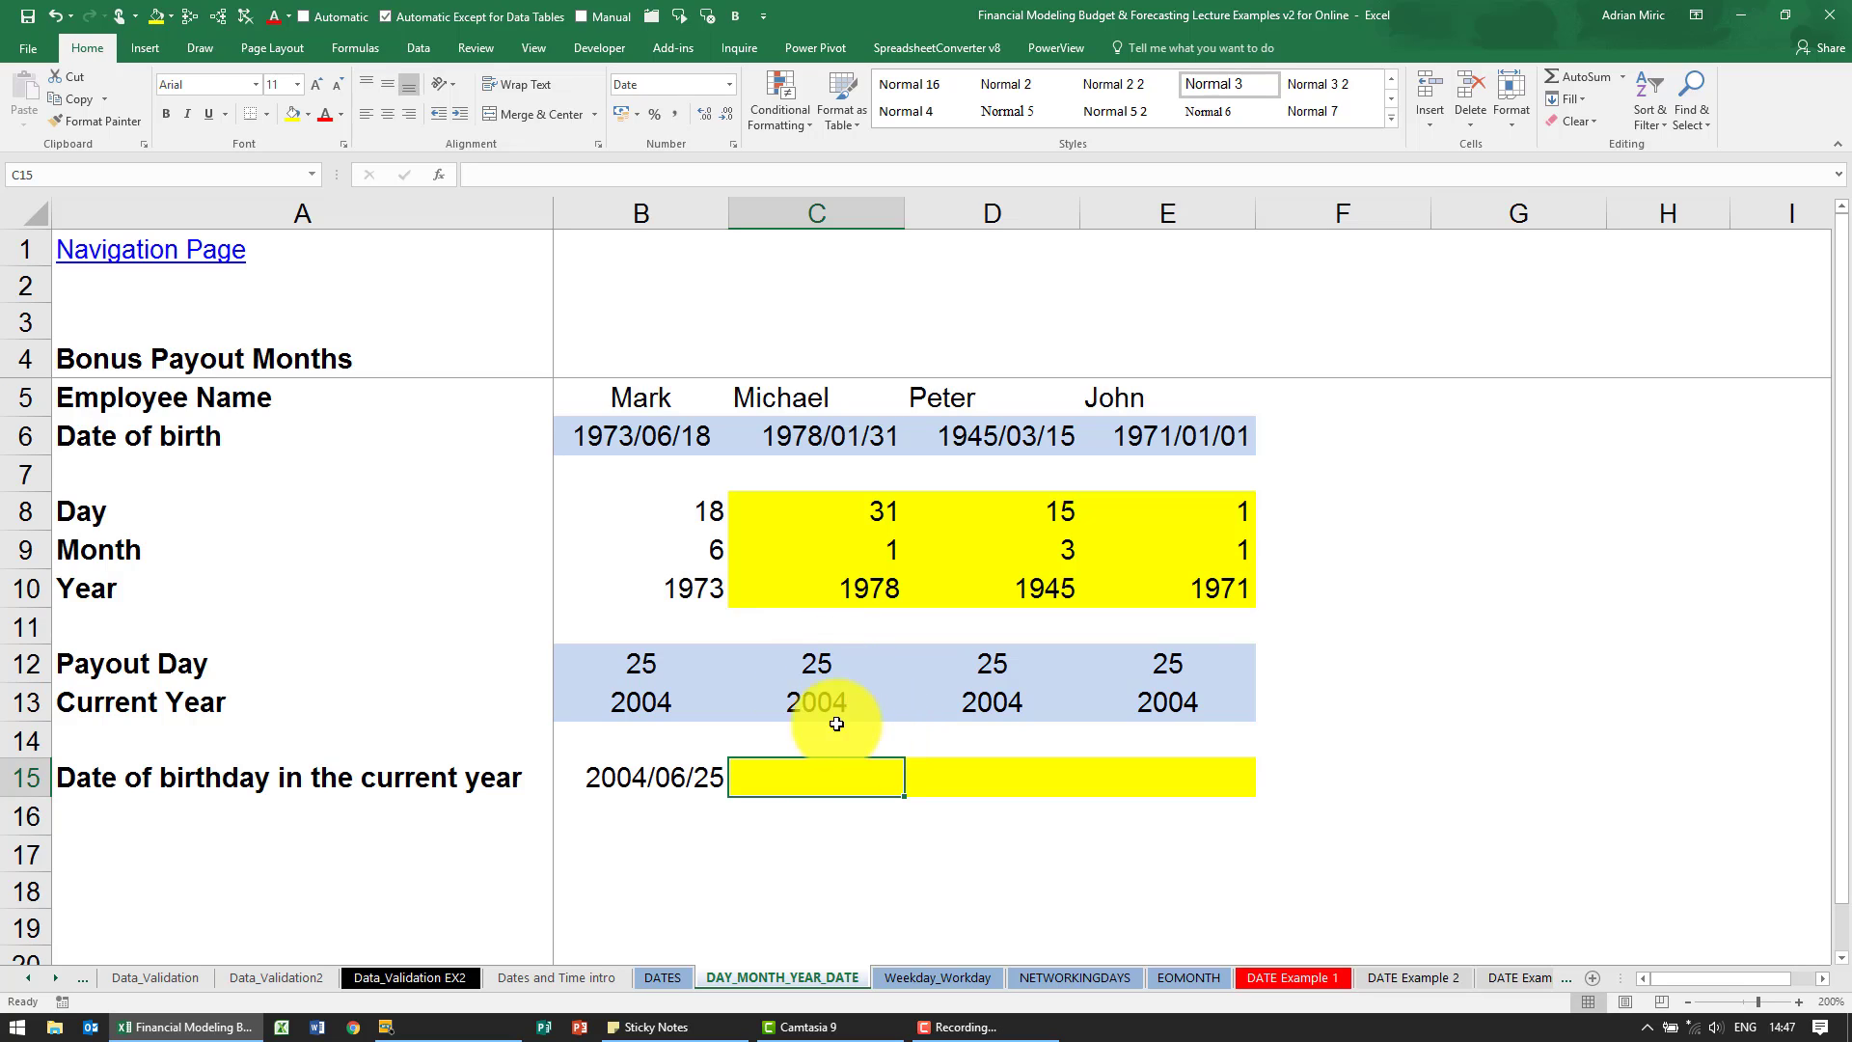
{"action": "left_click", "coordinate": [440, 173]}
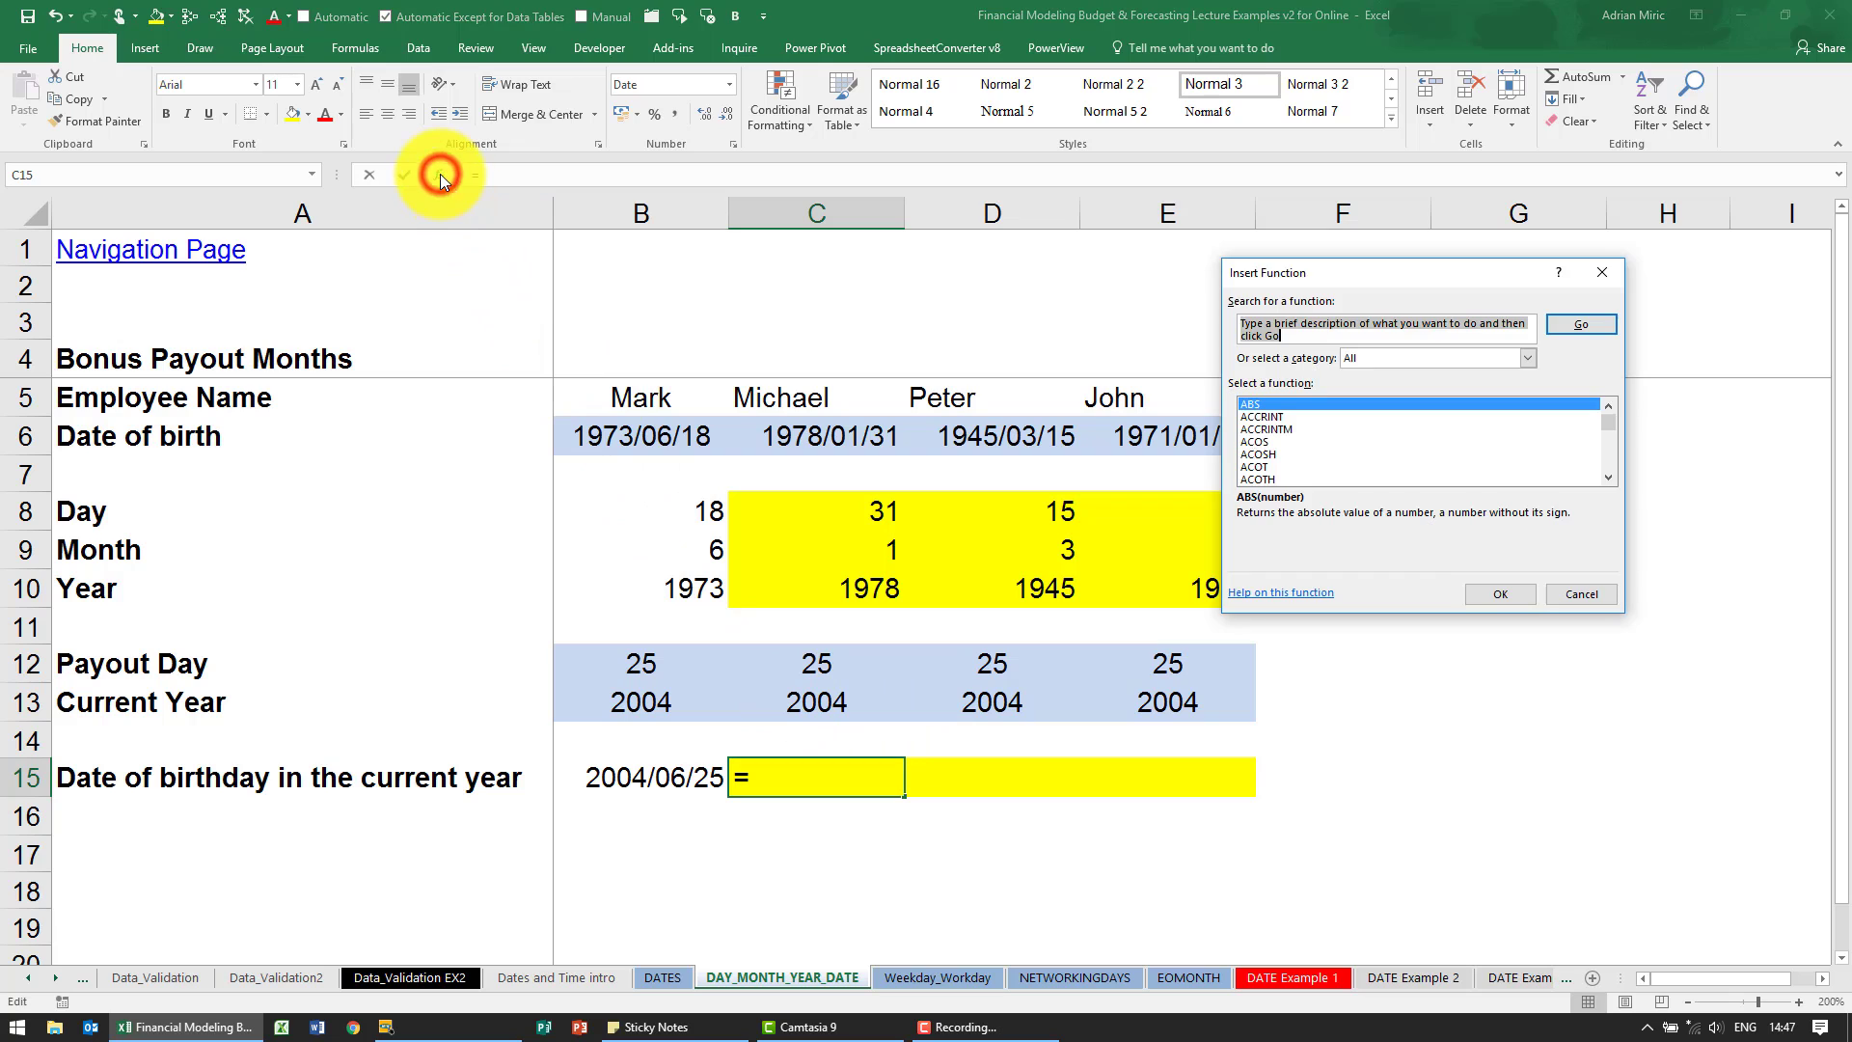
{"action": "left_click", "coordinate": [1375, 361]}
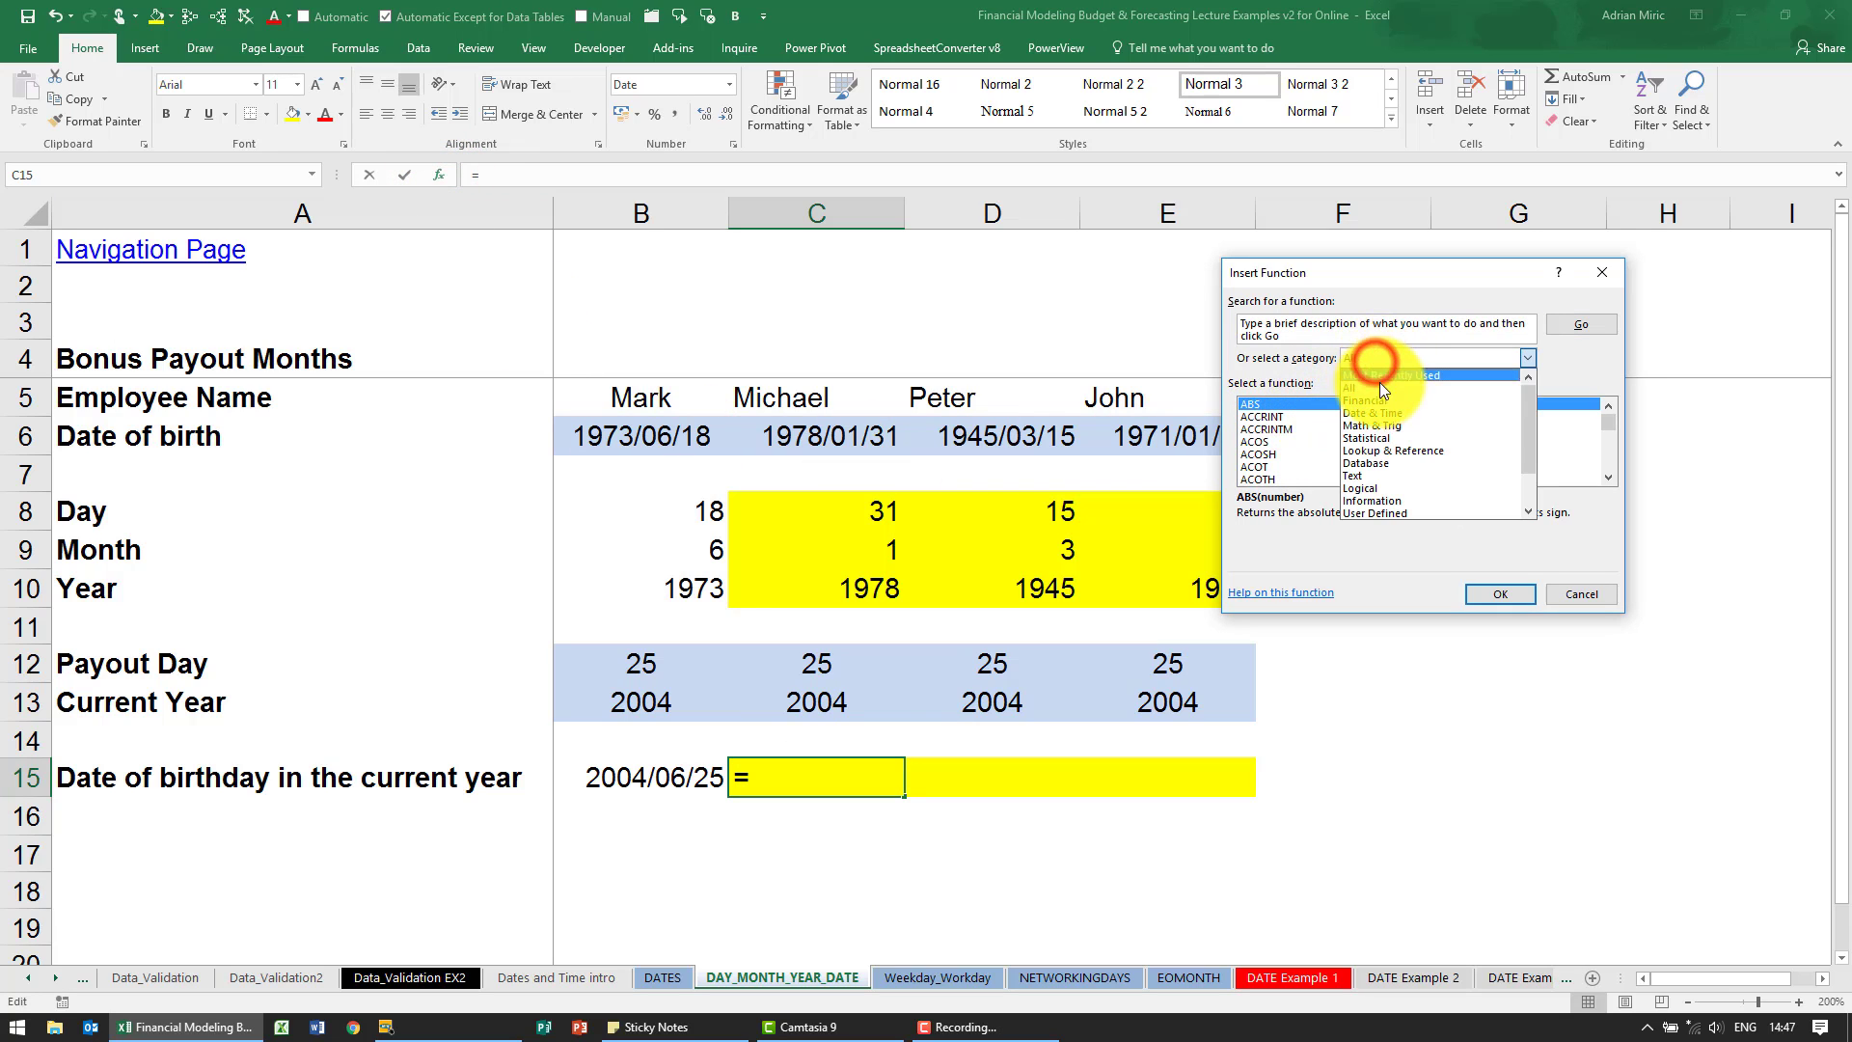
{"action": "left_click", "coordinate": [1382, 409]}
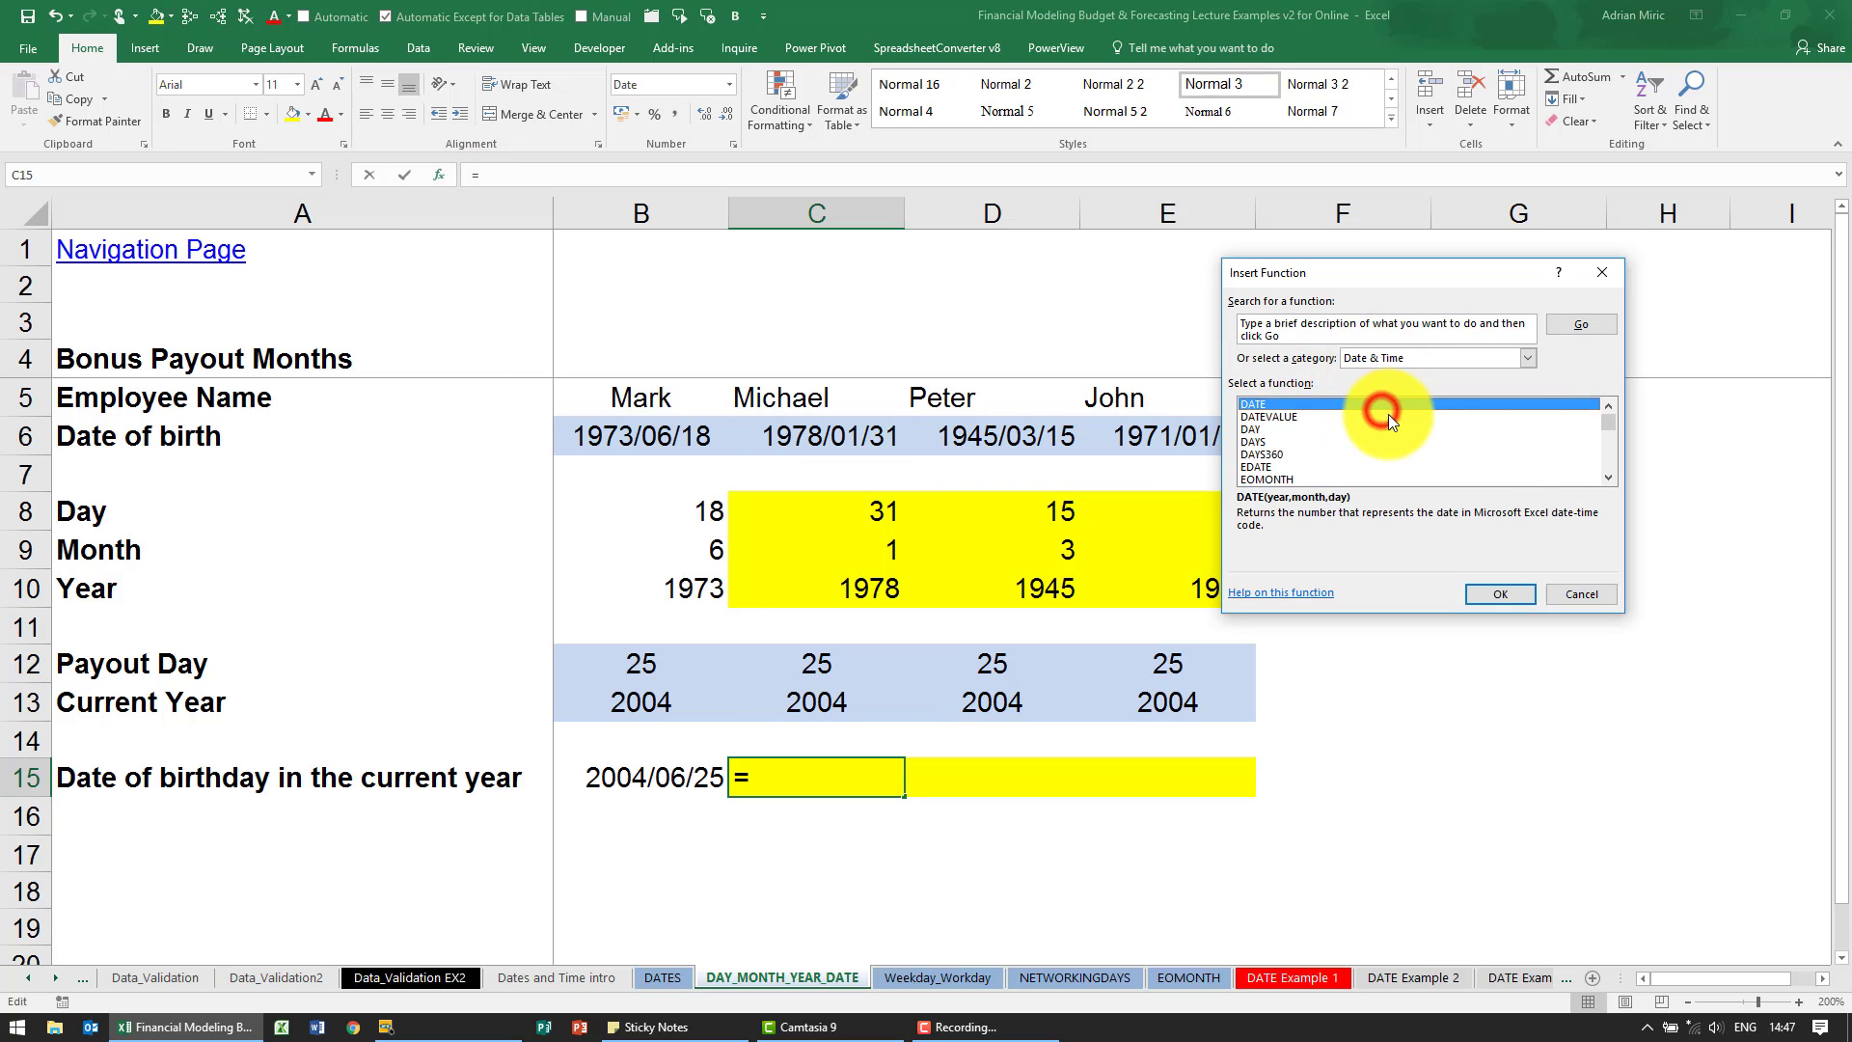
{"action": "left_click", "coordinate": [1269, 403]}
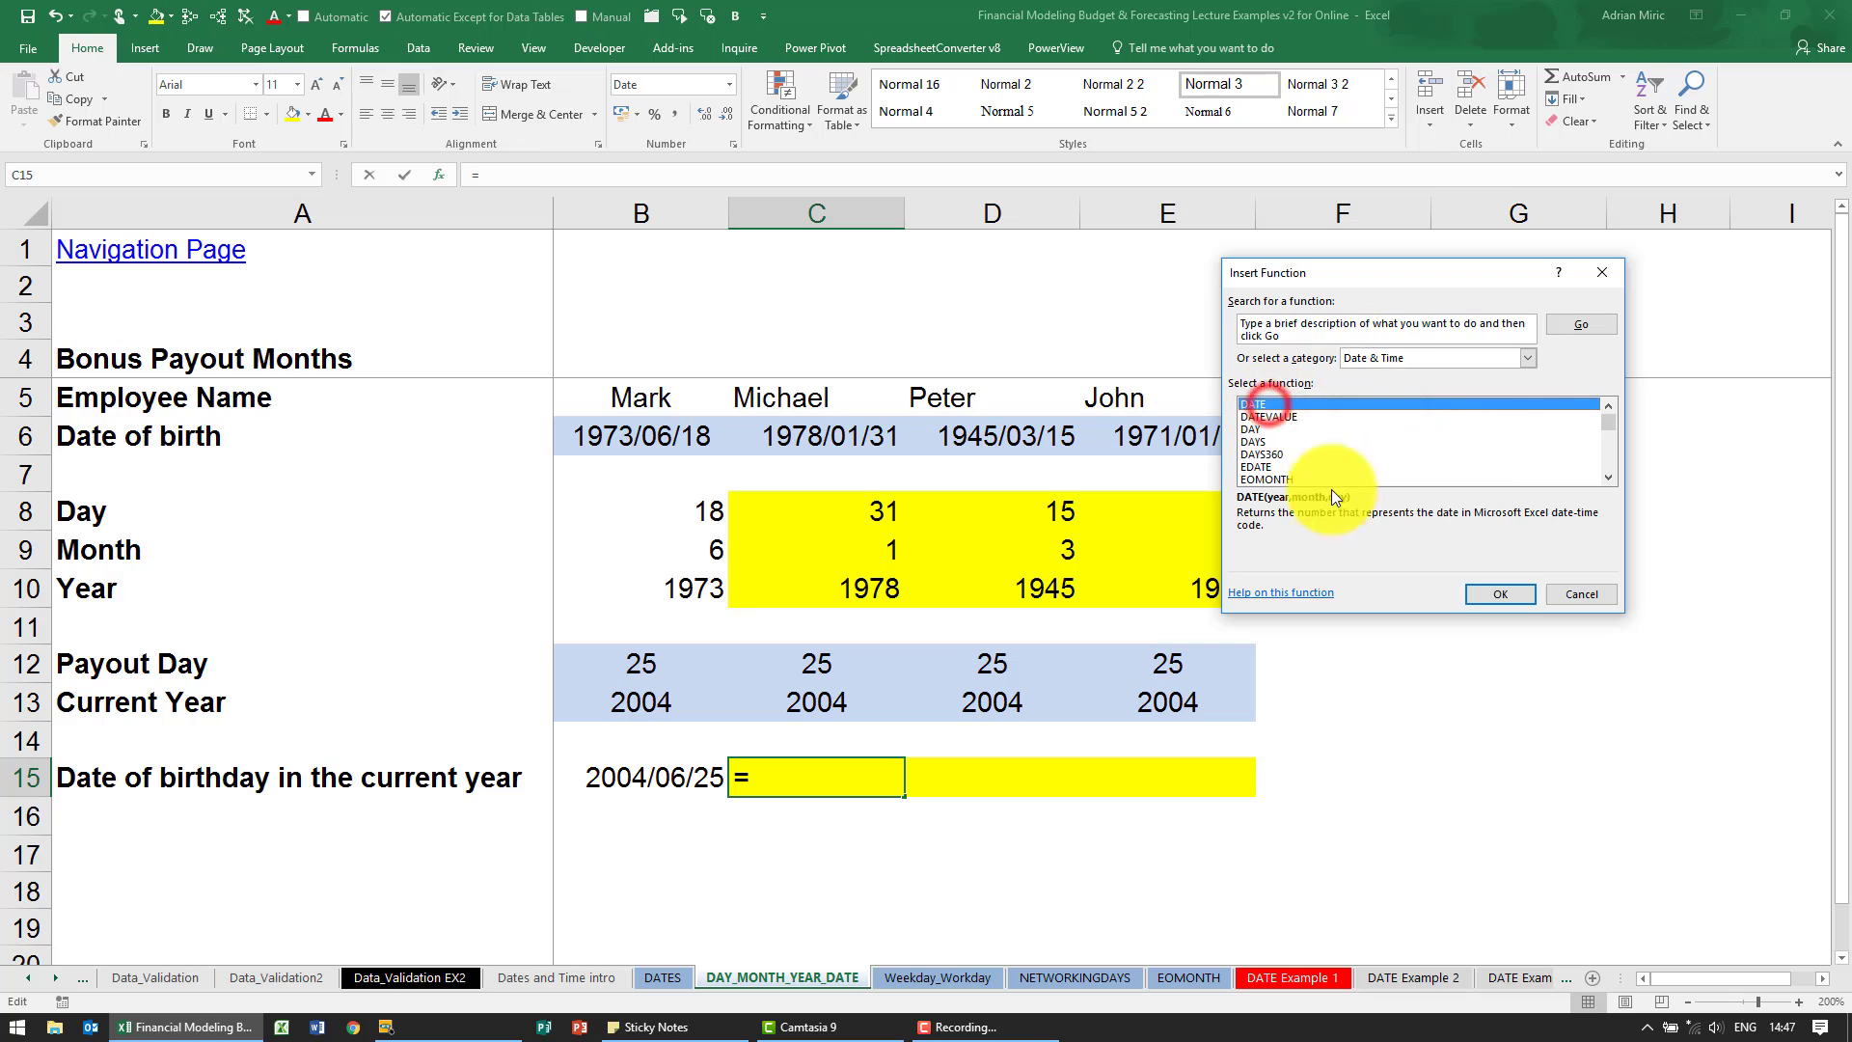
{"action": "left_click", "coordinate": [1504, 588]}
{"action": "left_click_drag", "start_coordinate": [1351, 317], "coordinate": [1223, 580]}
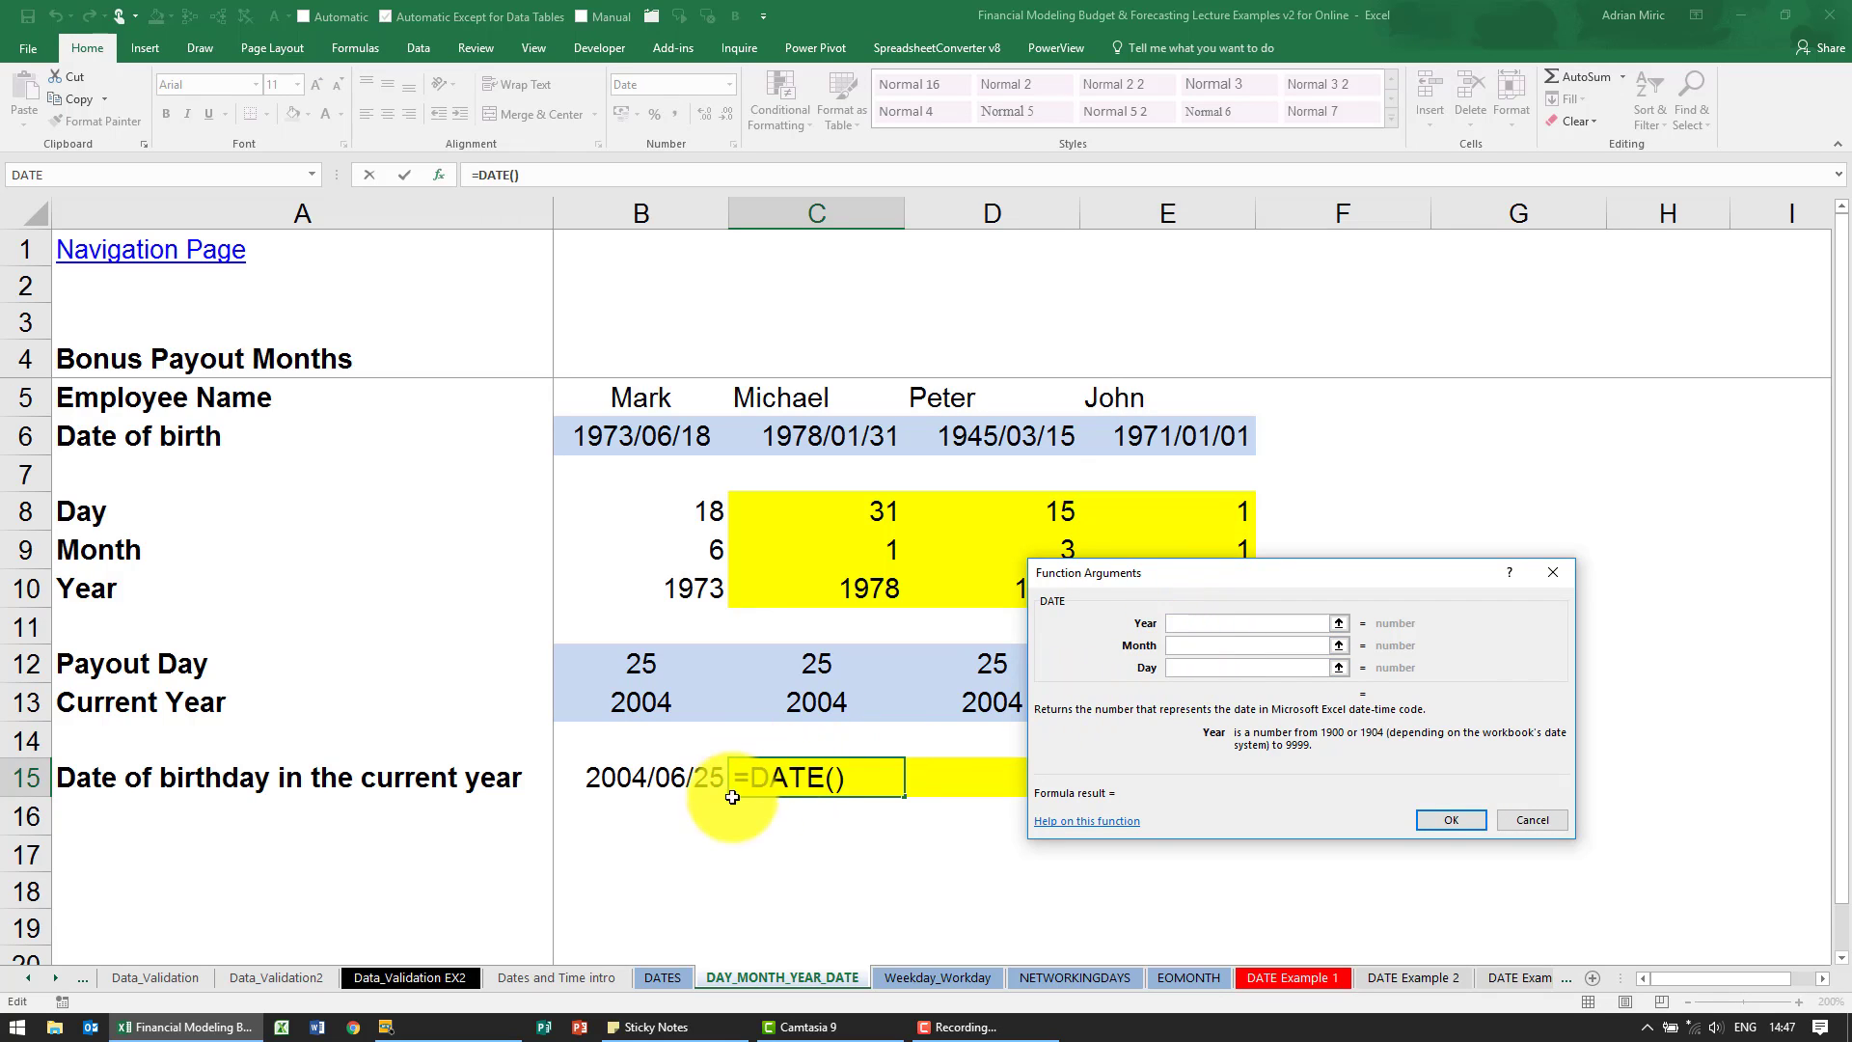
- Complete the DATE function in C15 with year C13, month C9 and day C12, and fill it across to E15
{"action": "left_click", "coordinate": [1186, 623]}
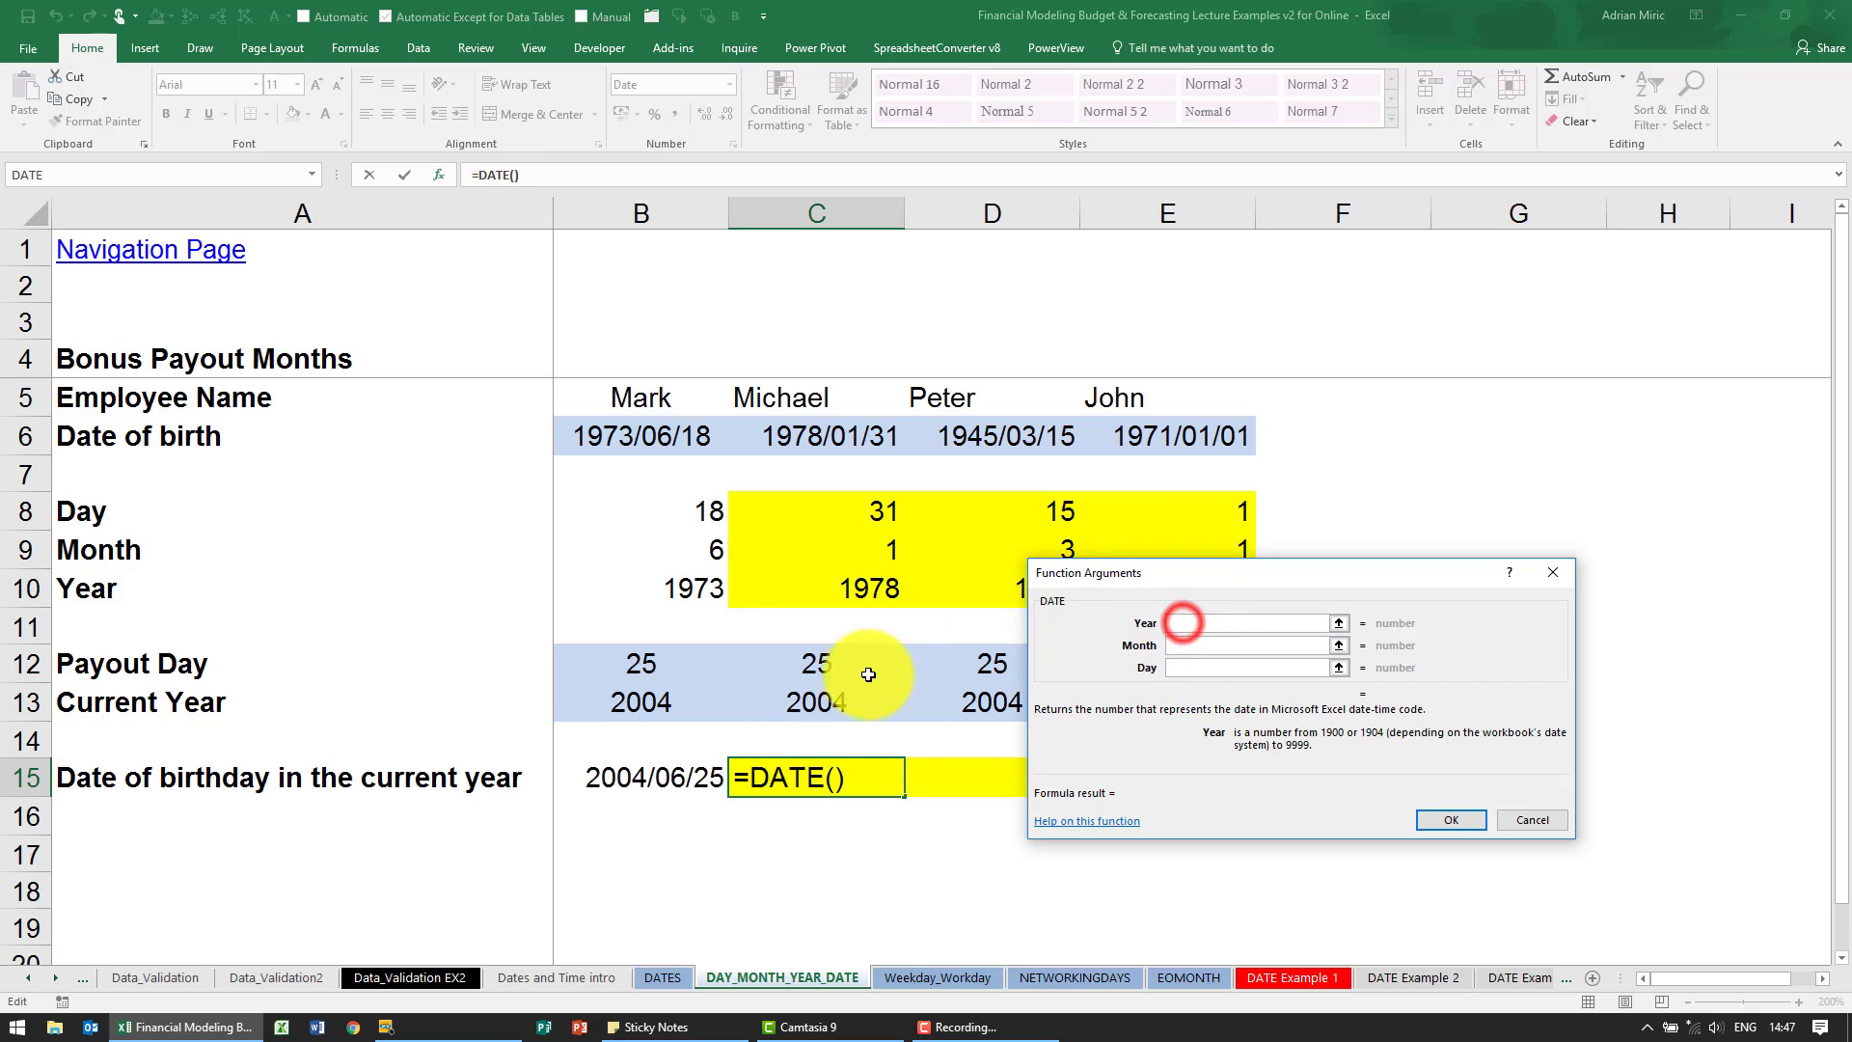
{"action": "left_click", "coordinate": [811, 702]}
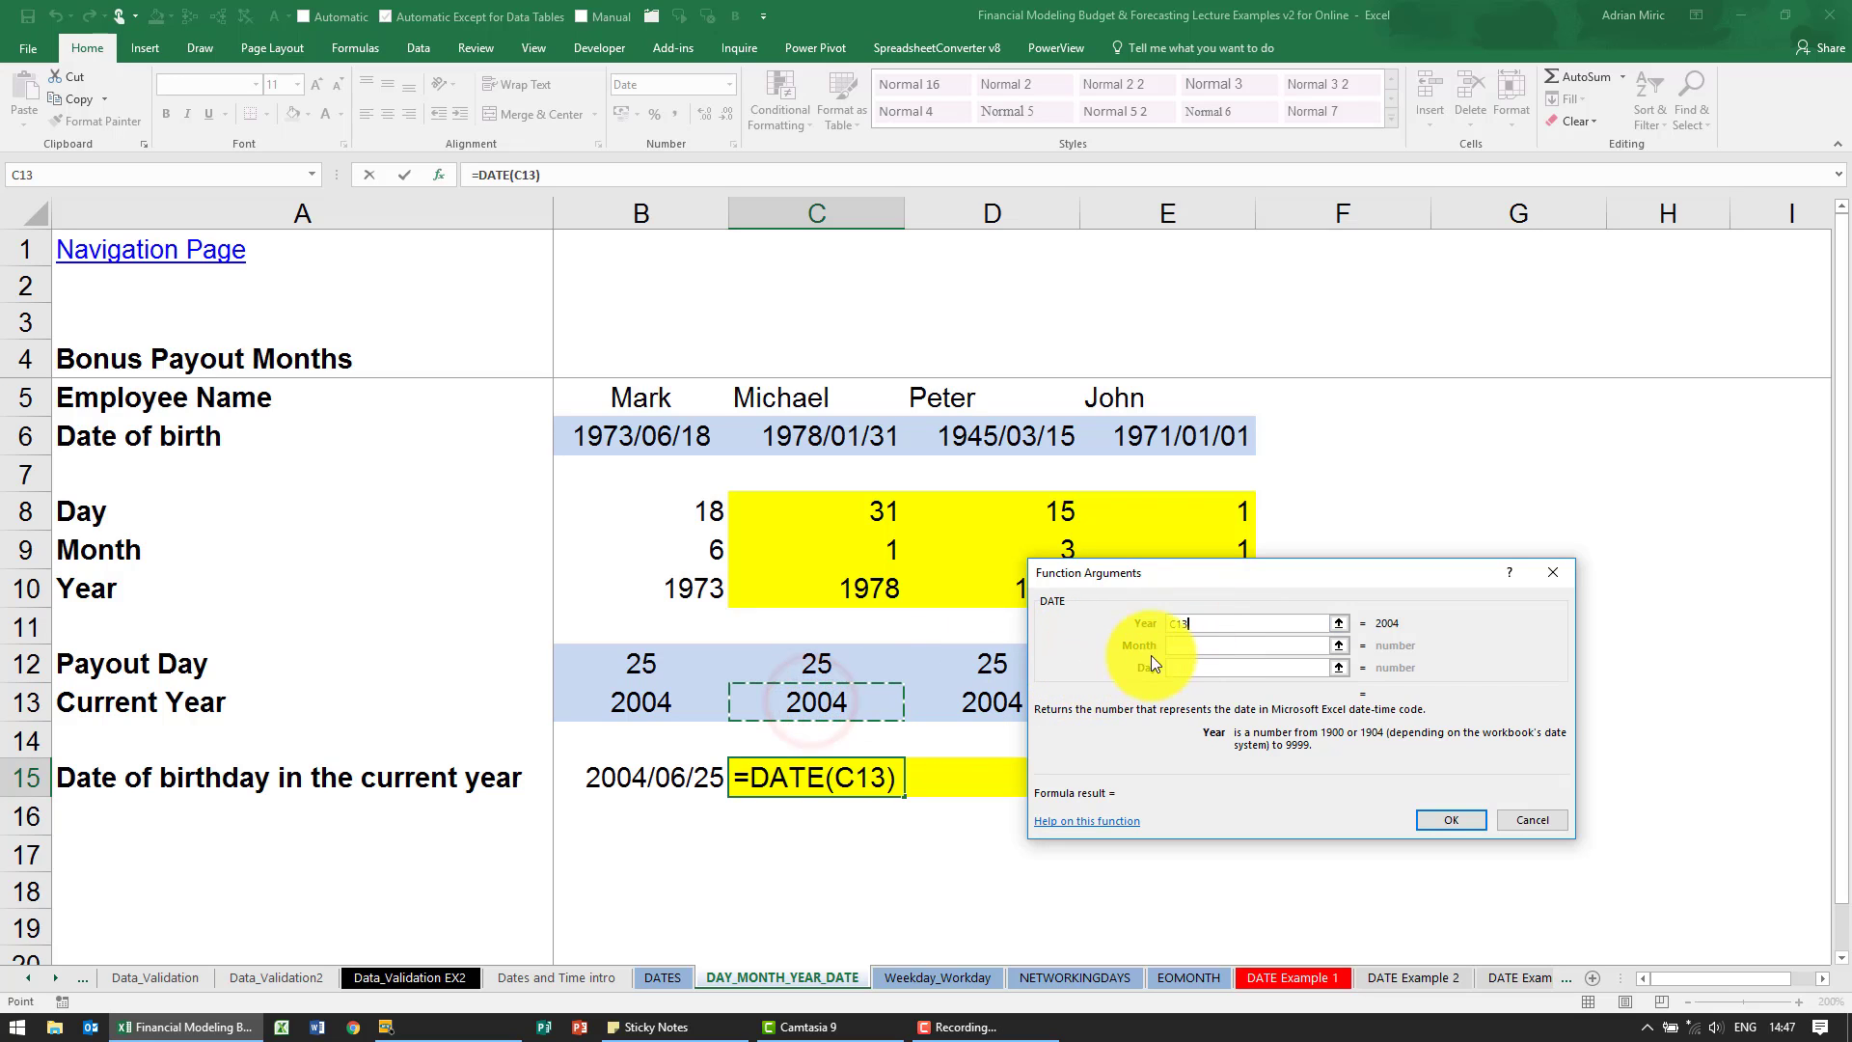
{"action": "left_click", "coordinate": [1182, 647]}
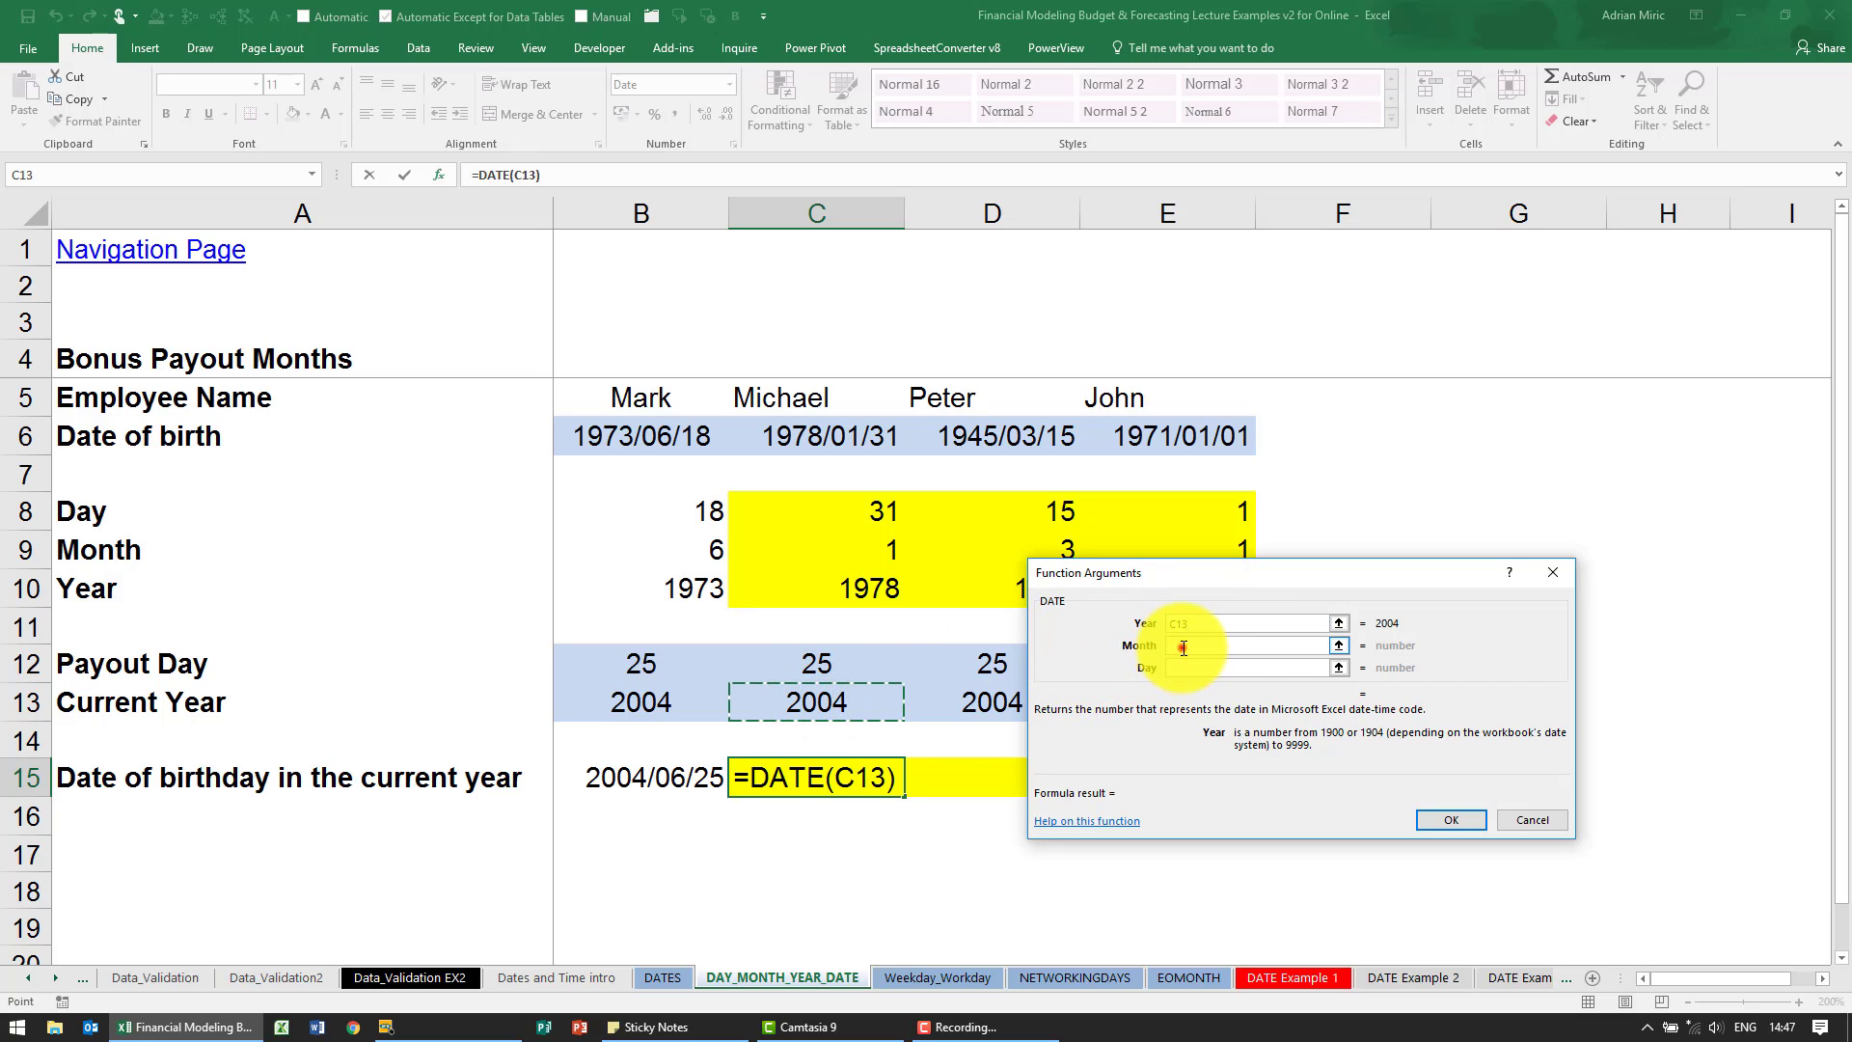
{"action": "left_click", "coordinate": [873, 546]}
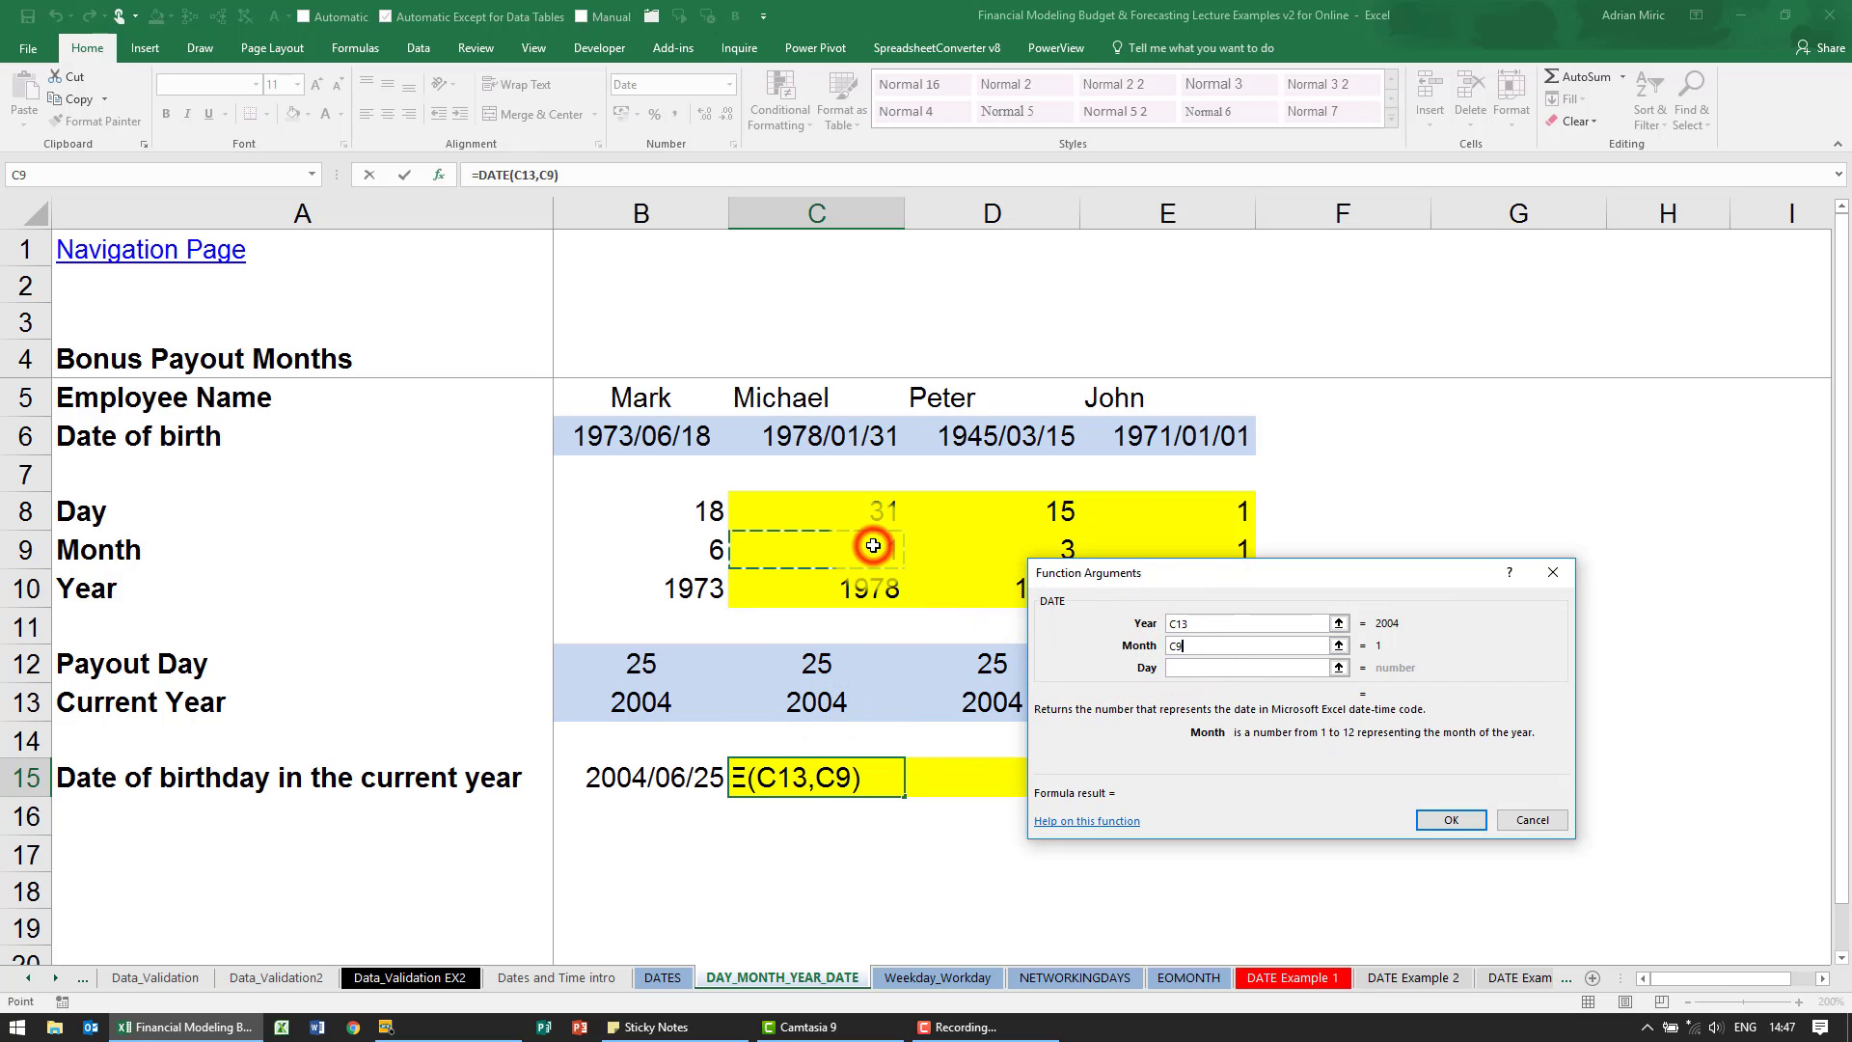
{"action": "left_click", "coordinate": [1176, 666]}
{"action": "left_click", "coordinate": [823, 661]}
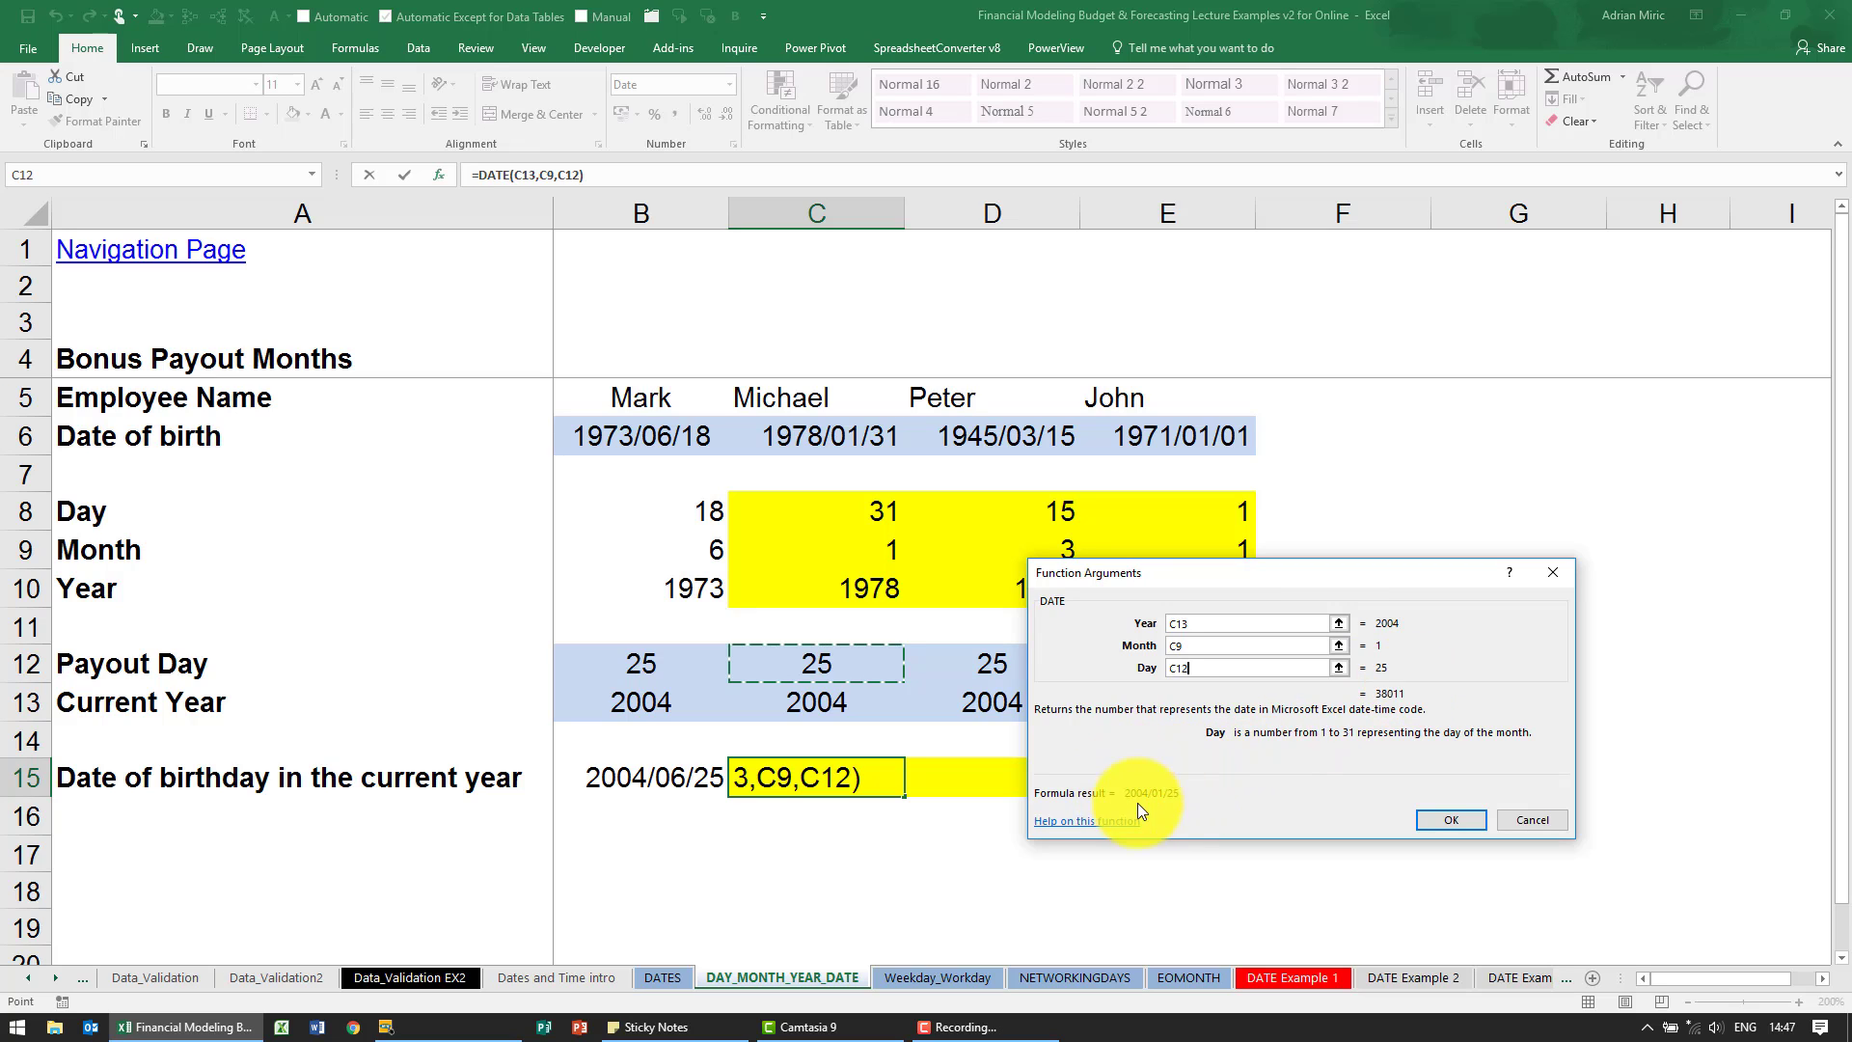
{"action": "left_click", "coordinate": [1432, 818]}
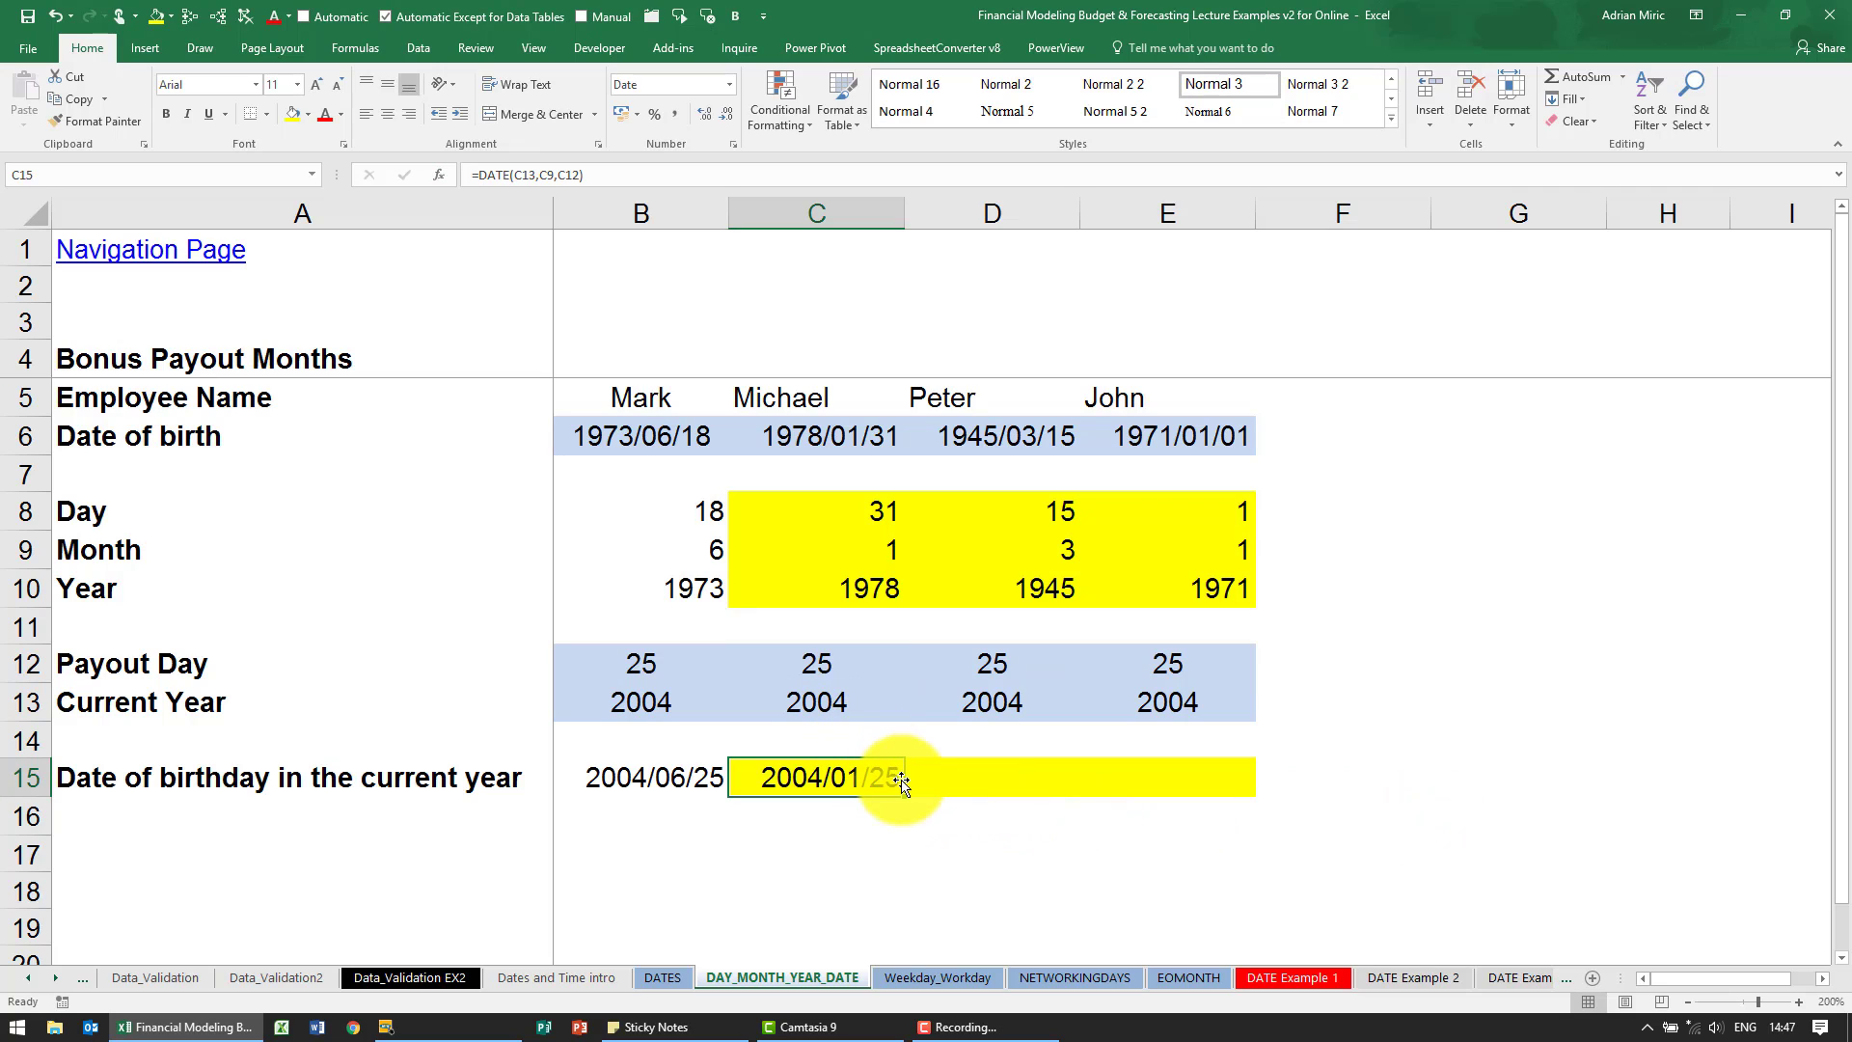
{"action": "left_click_drag", "start_coordinate": [900, 783], "coordinate": [1190, 784]}
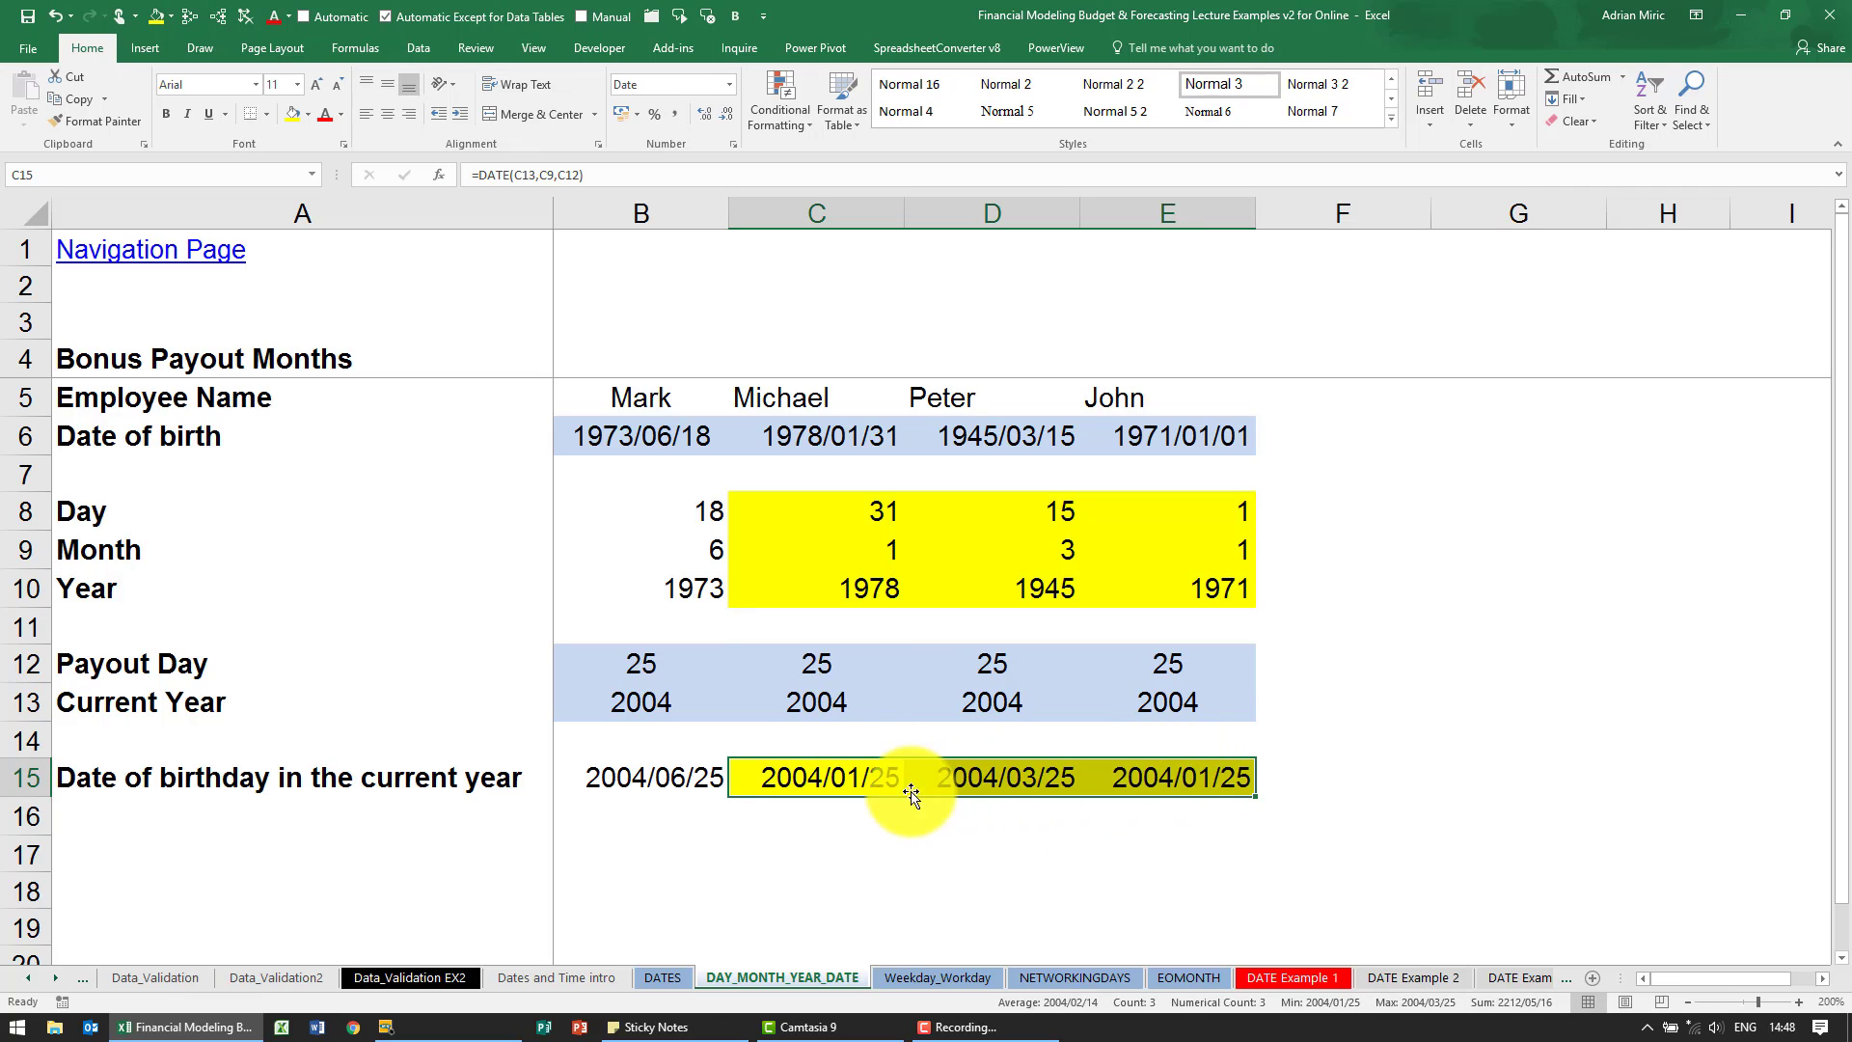
- Apply the General number format to C15:E15 to view the date serial numbers, and undo the change
{"action": "left_click_drag", "start_coordinate": [871, 775], "coordinate": [1131, 775]}
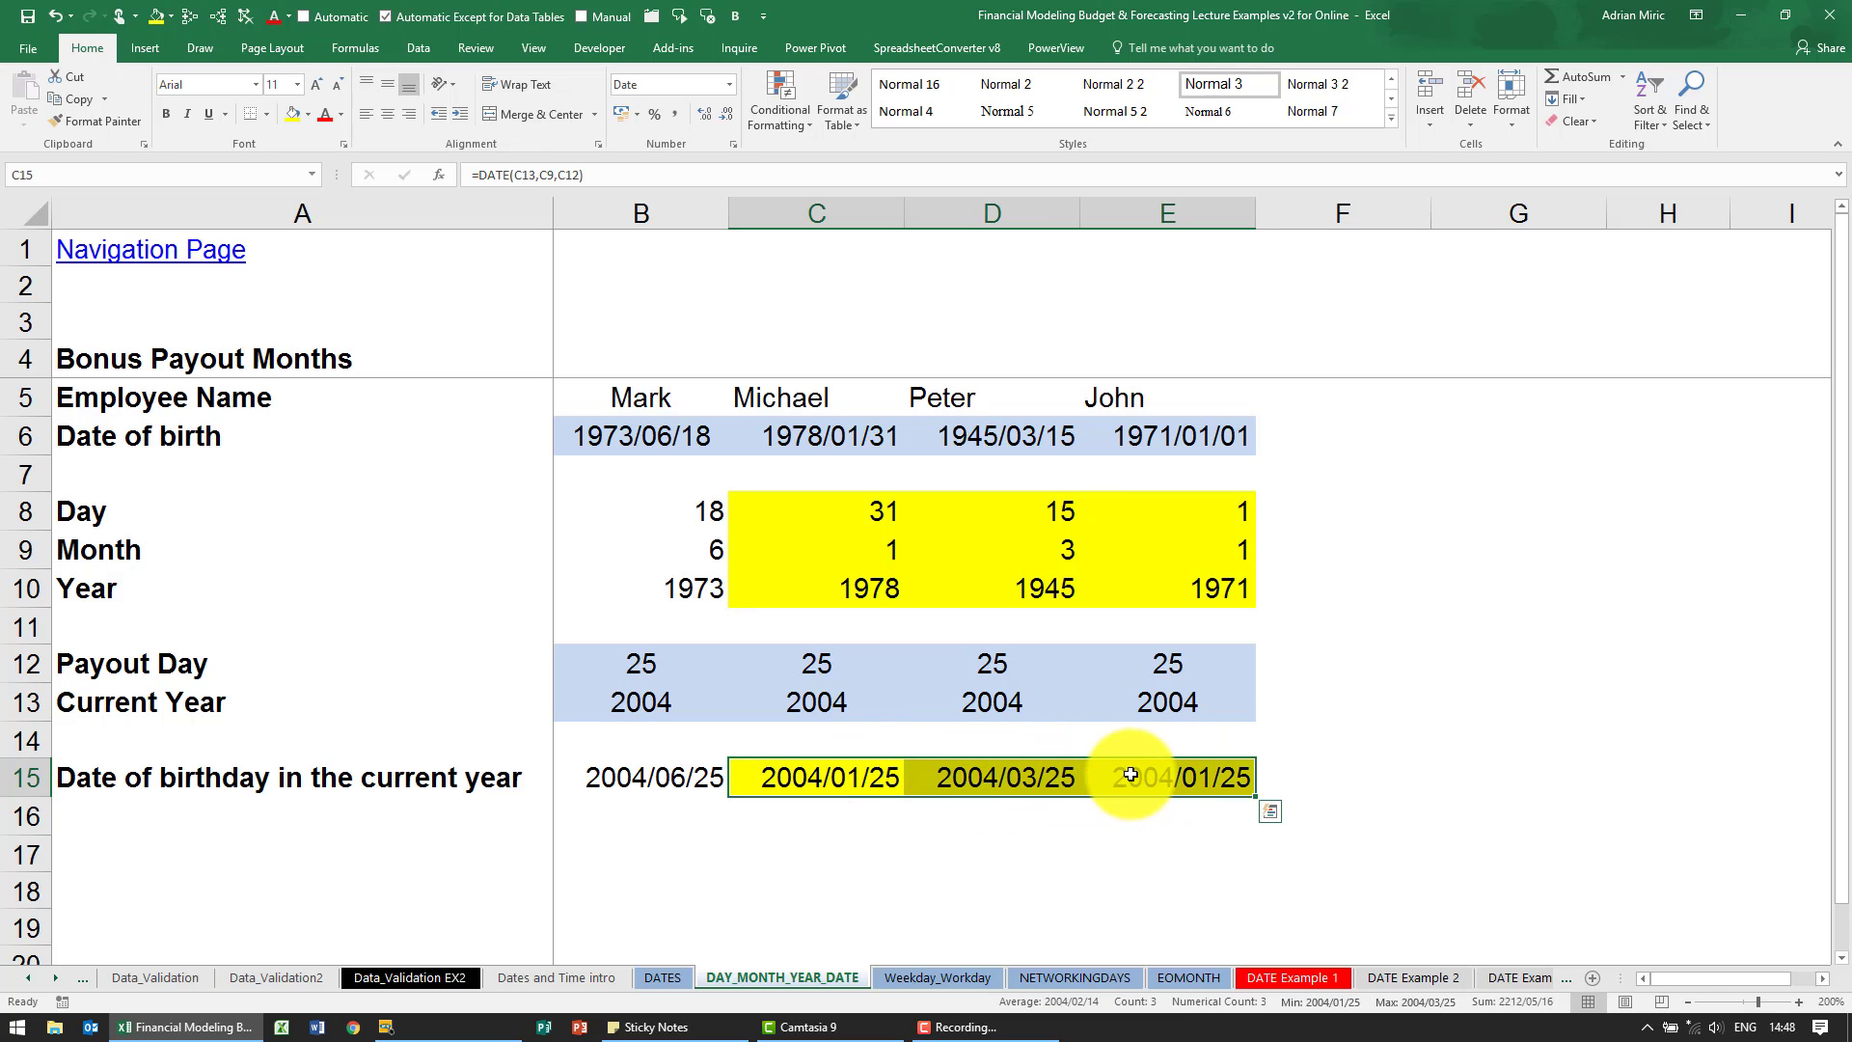
{"action": "key", "text": "ctrl+1"}
{"action": "left_click", "coordinate": [1100, 567]}
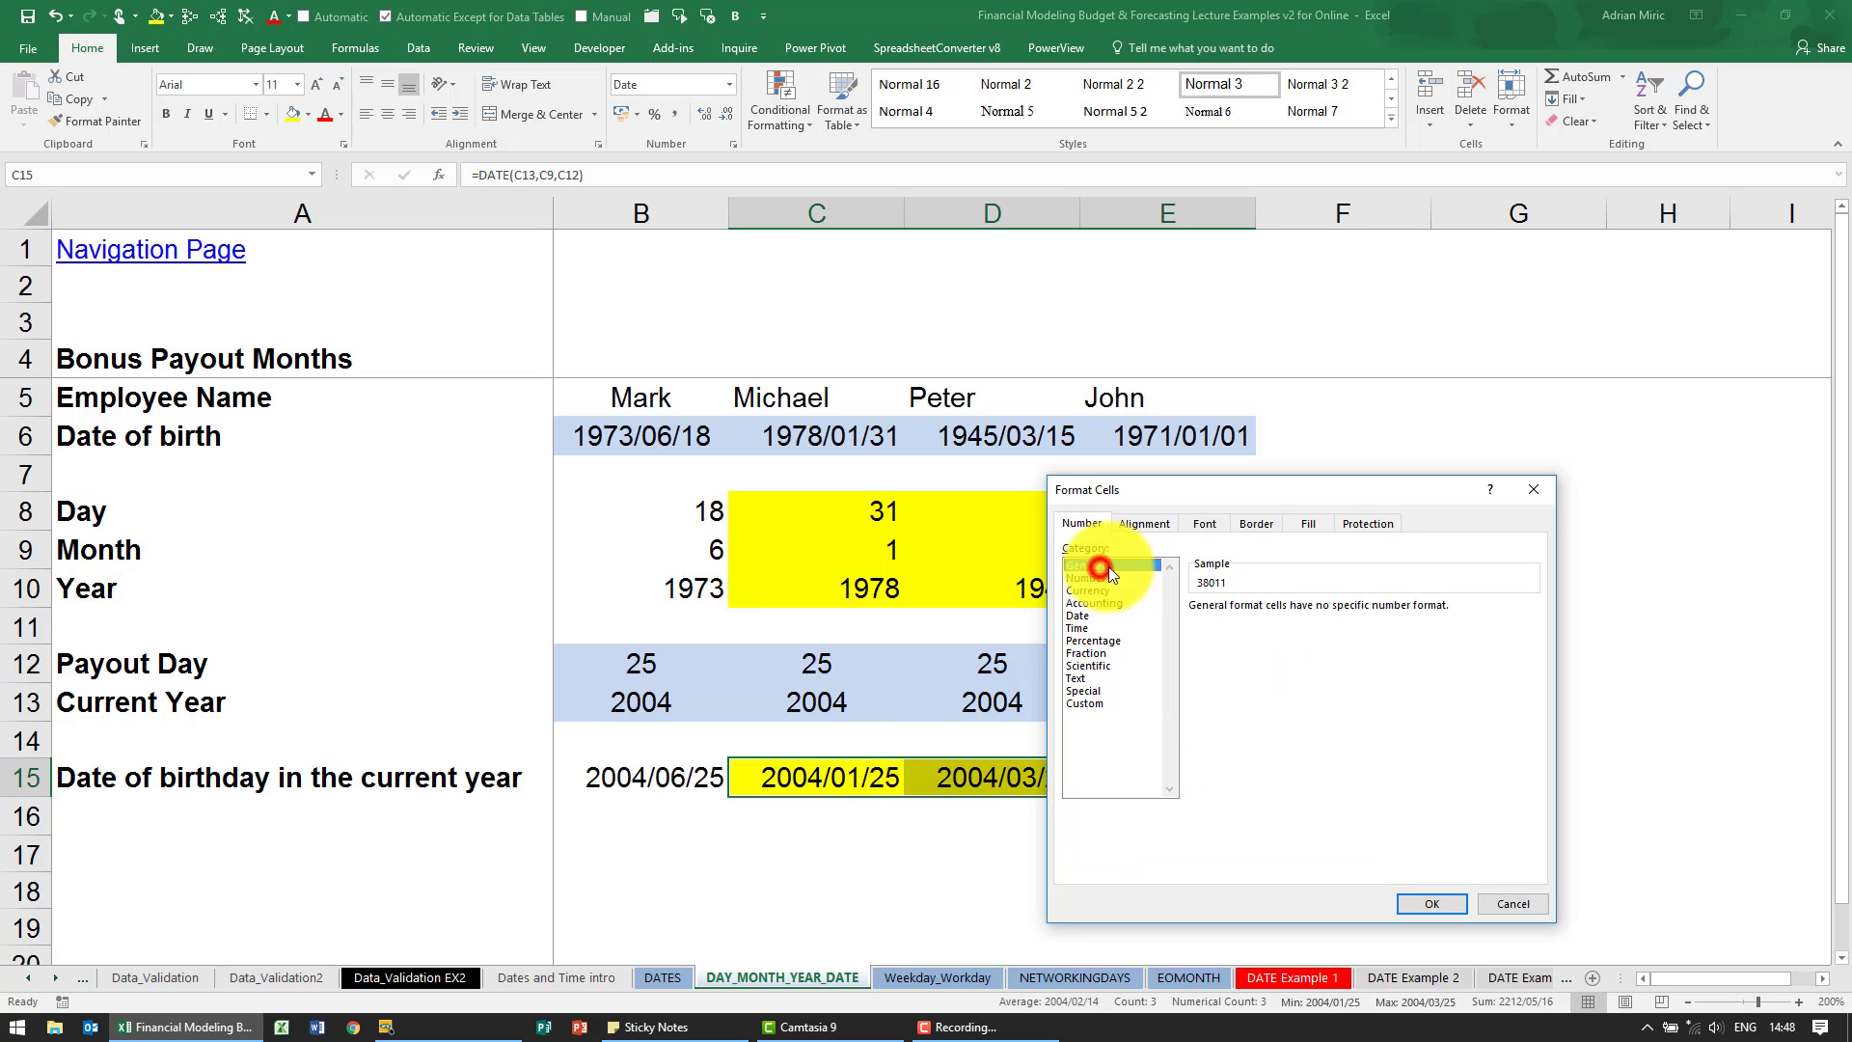
{"action": "left_click", "coordinate": [1433, 901]}
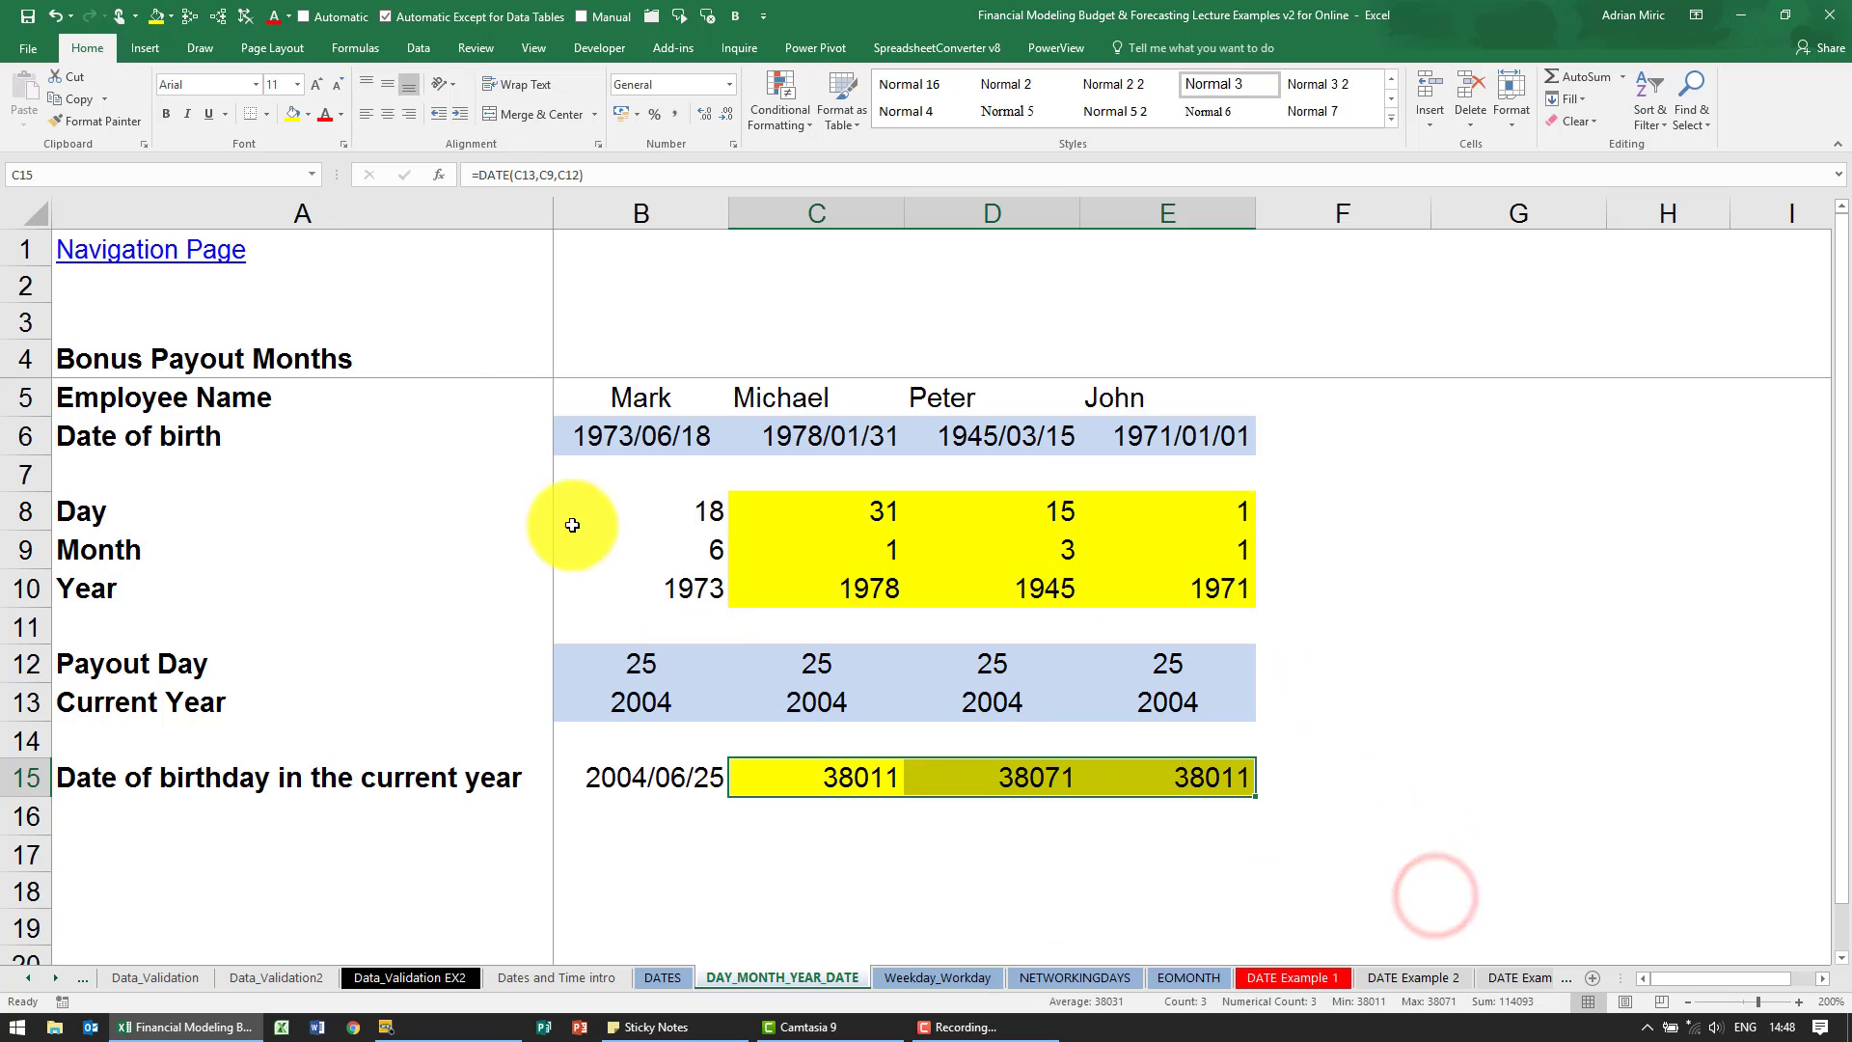
{"action": "left_click", "coordinate": [56, 24]}
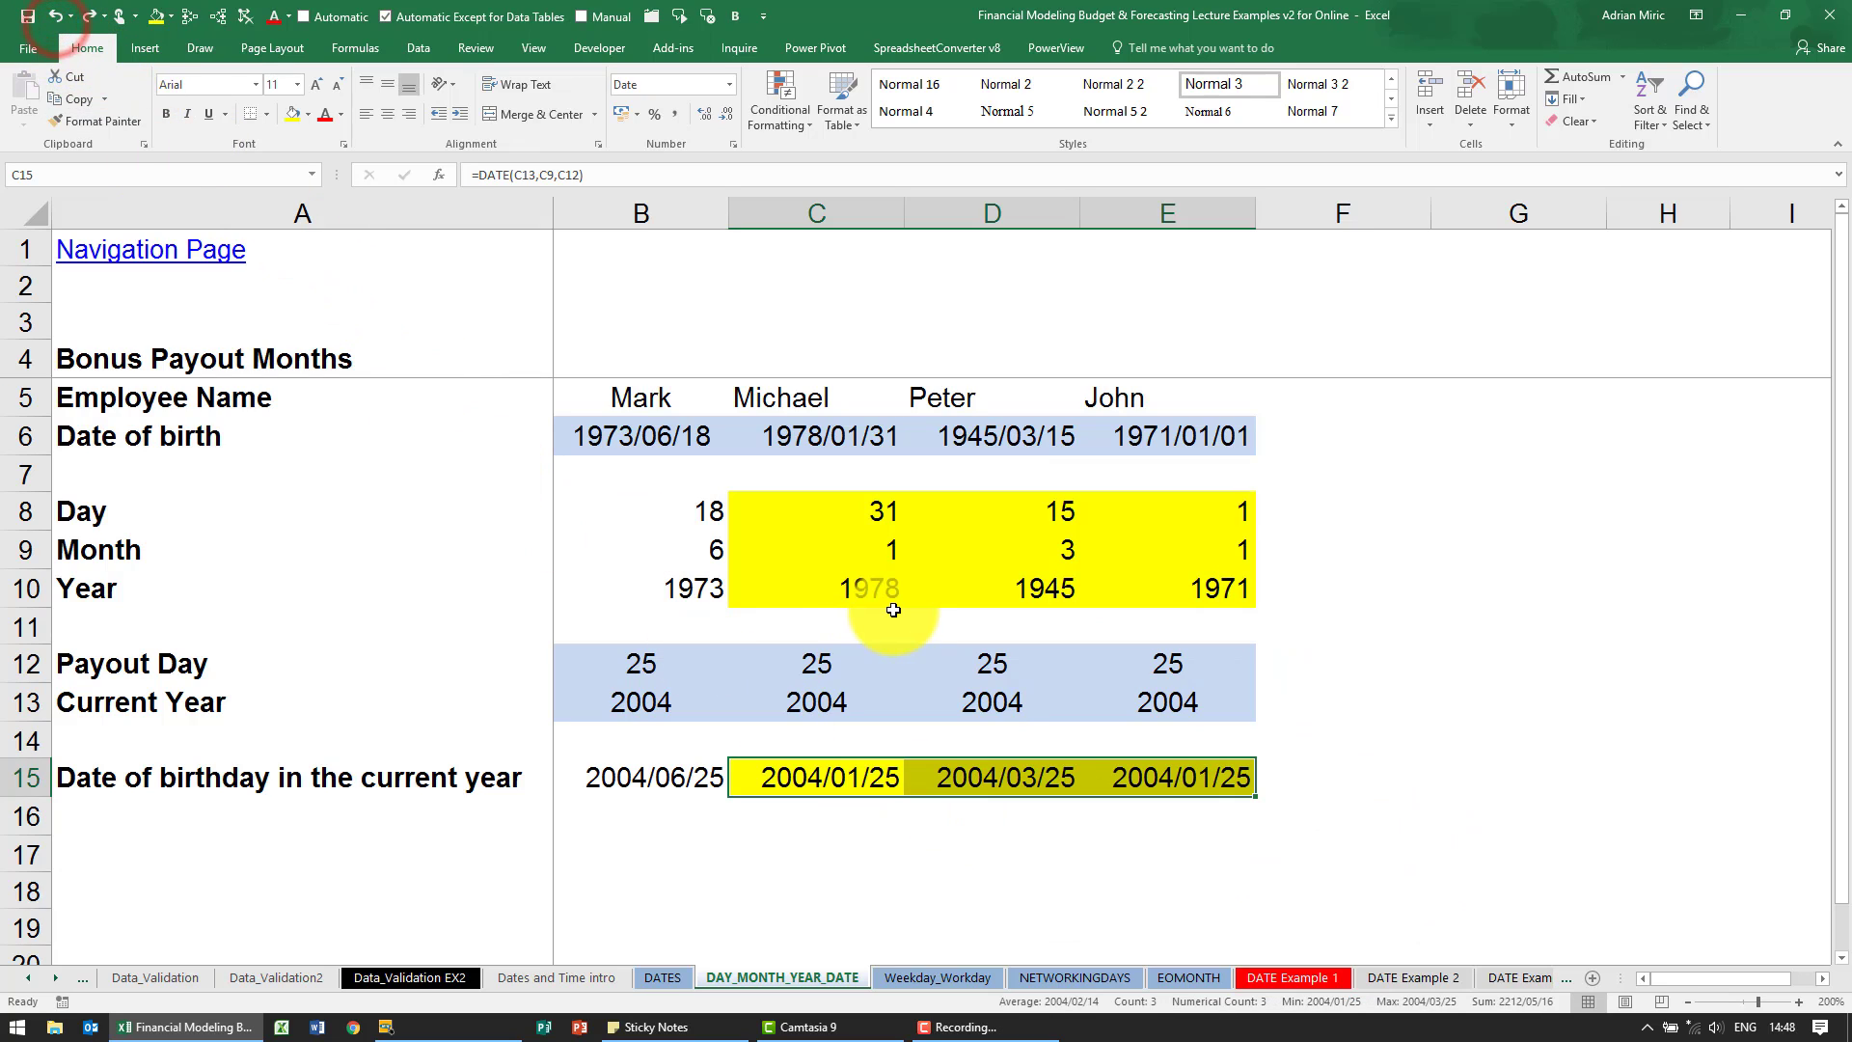